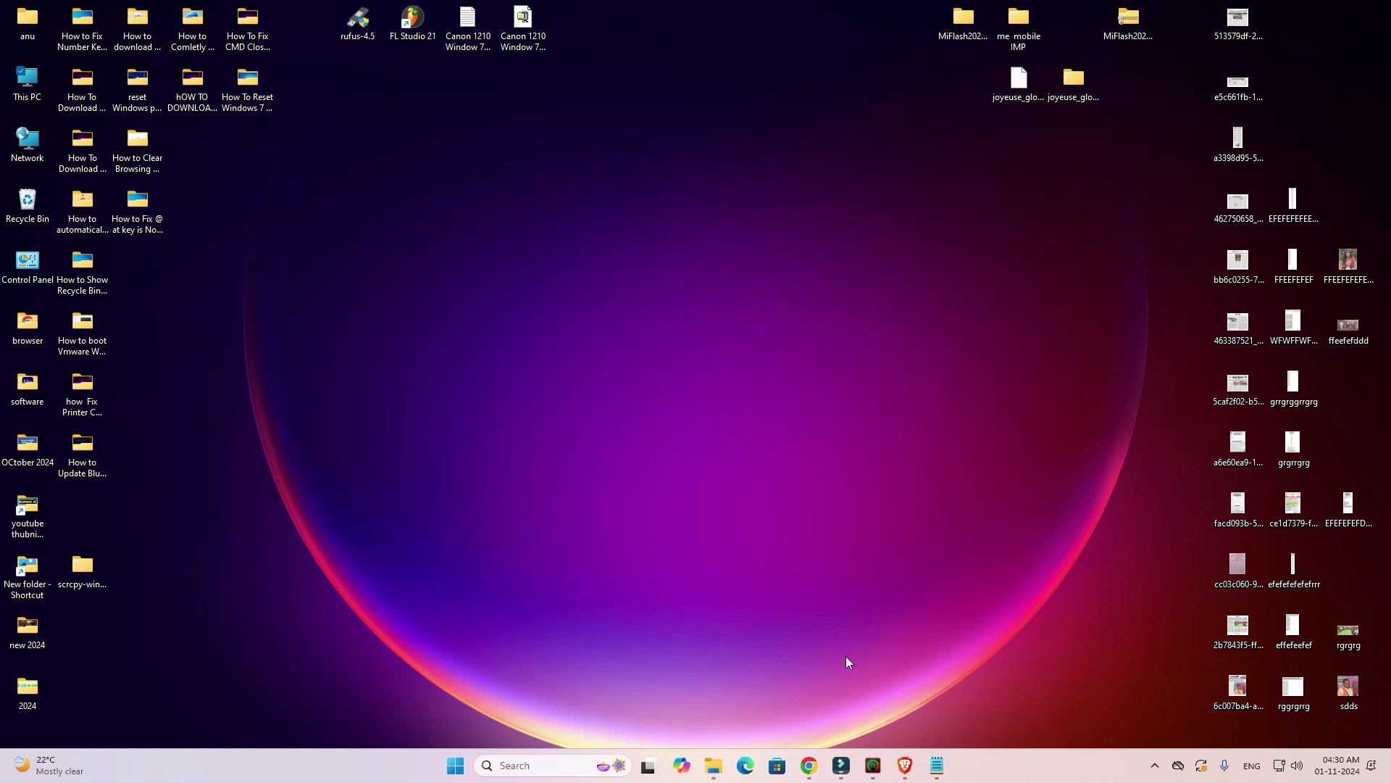
# Step: Bring up Chrome showing Google results for 'android usb driver in 15 seconds'
pyautogui.click(814, 773)
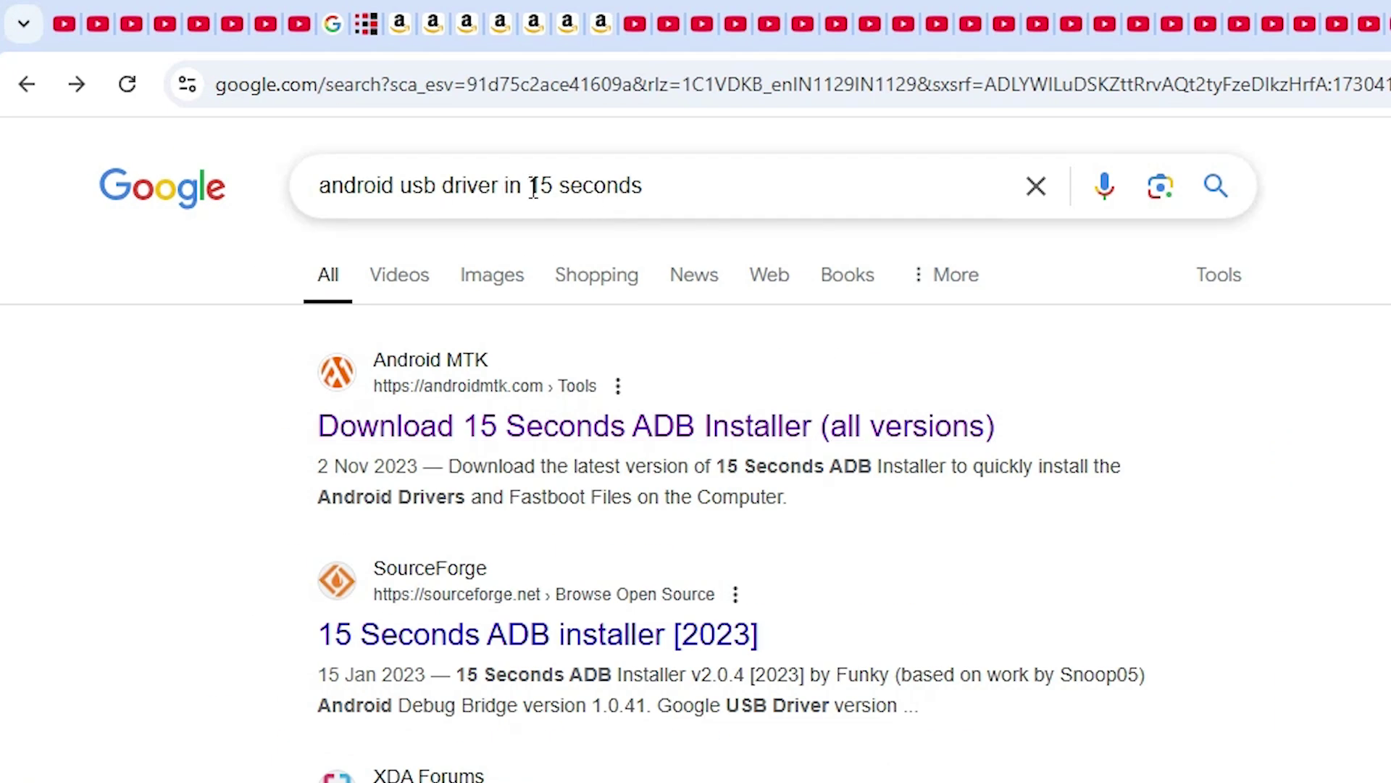
# Step: Open the AndroidMTK 15 Seconds ADB Installer result in a new tab and switch to it
pyautogui.click(645, 182)
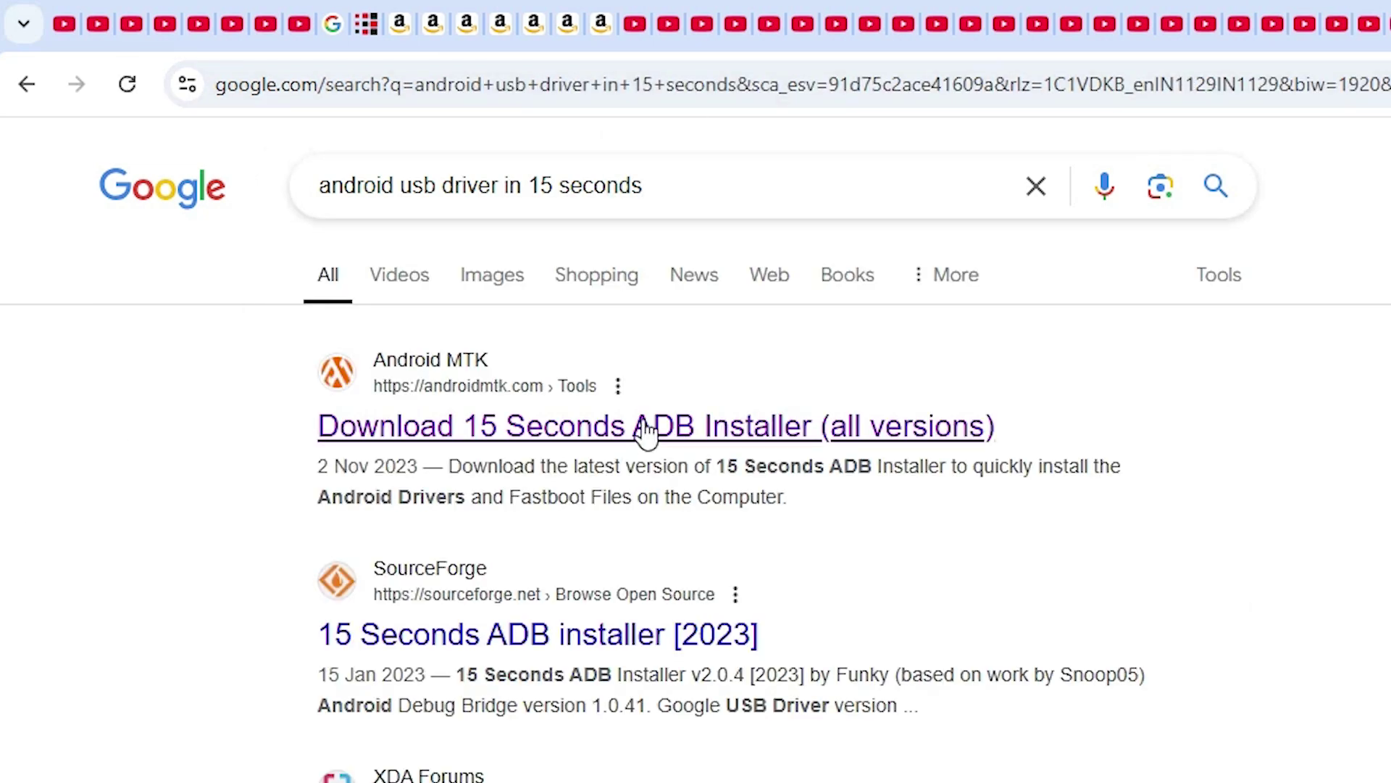
pyautogui.rightClick(787, 437)
pyautogui.click(913, 463)
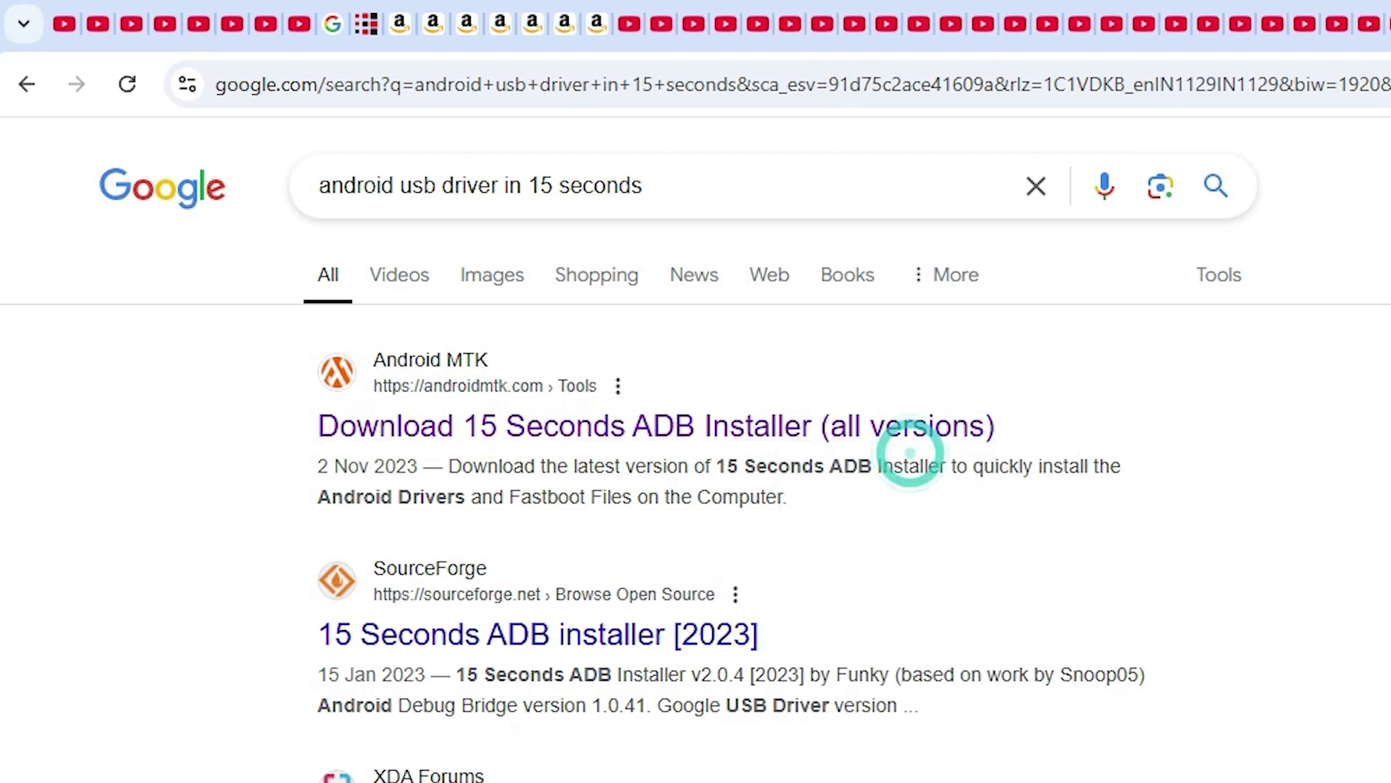
pyautogui.click(1189, 15)
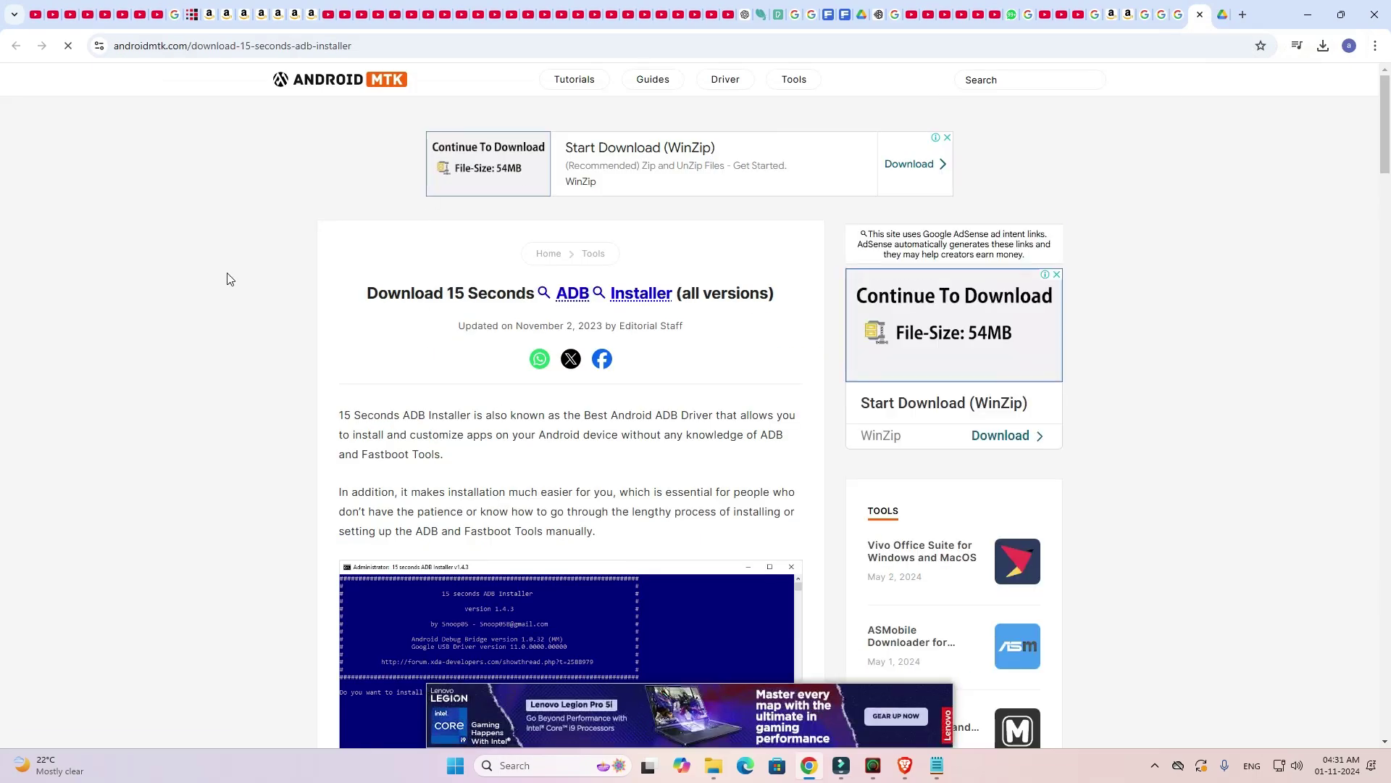
# Step: Go to the download page for the latest ADB_Installer_v1.5.6.zip
pyautogui.scroll(-15, 438, 444)
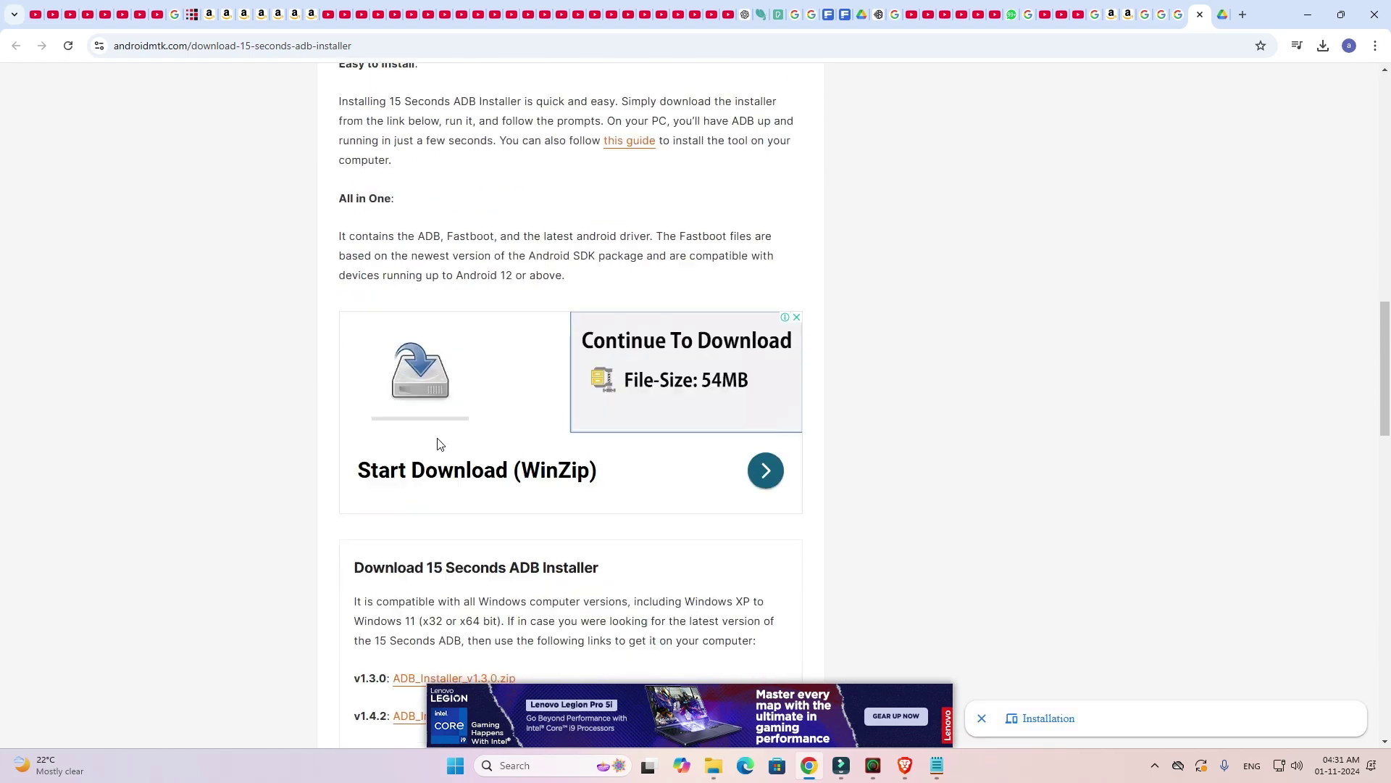
pyautogui.scroll(-2, 438, 444)
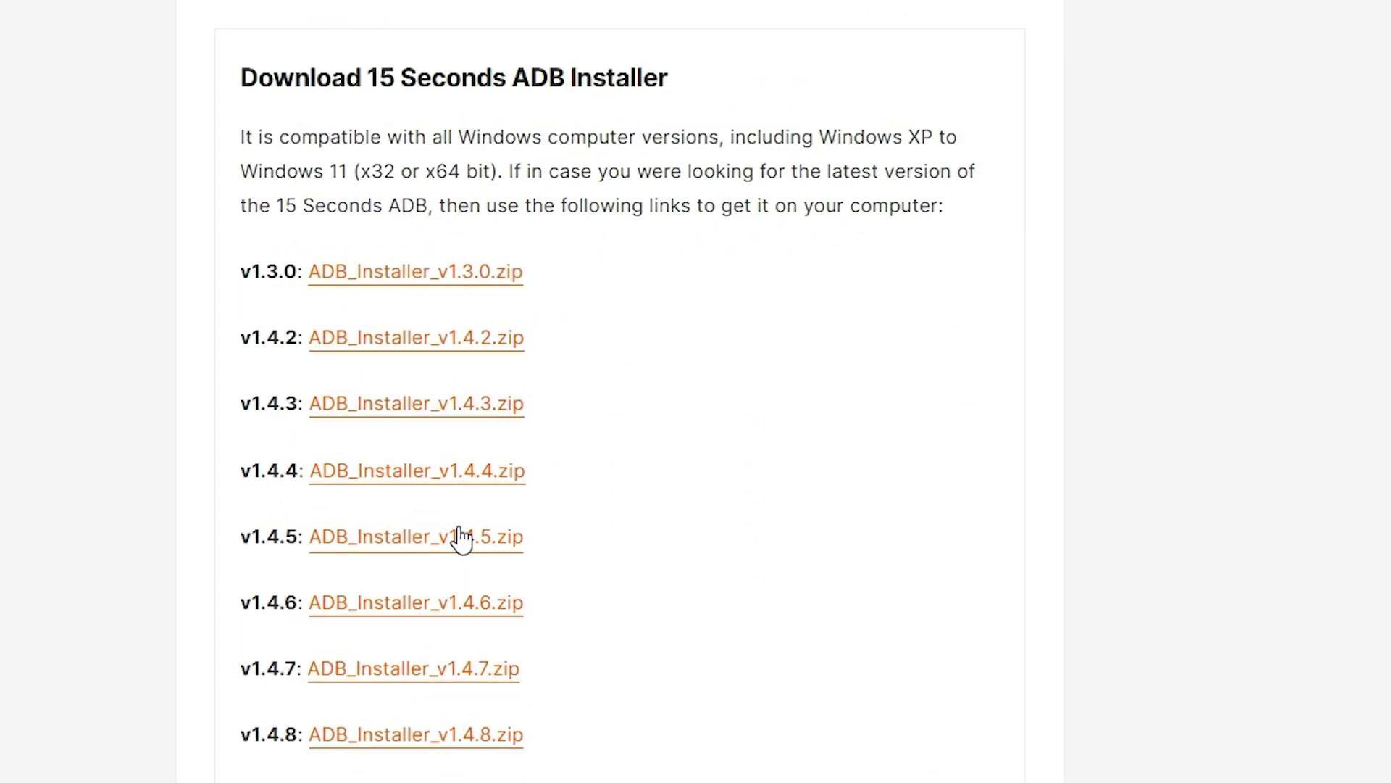
pyautogui.scroll(-5, 480, 463)
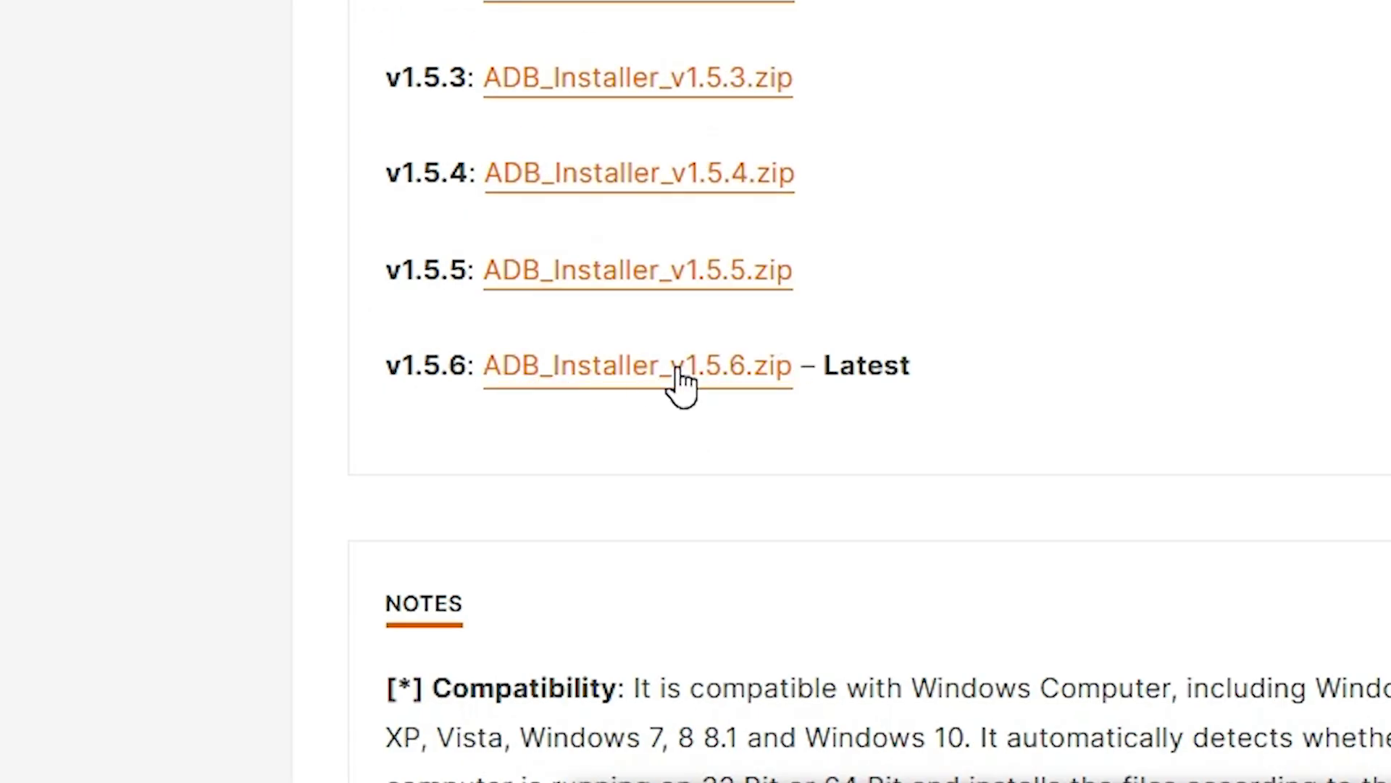
pyautogui.click(773, 366)
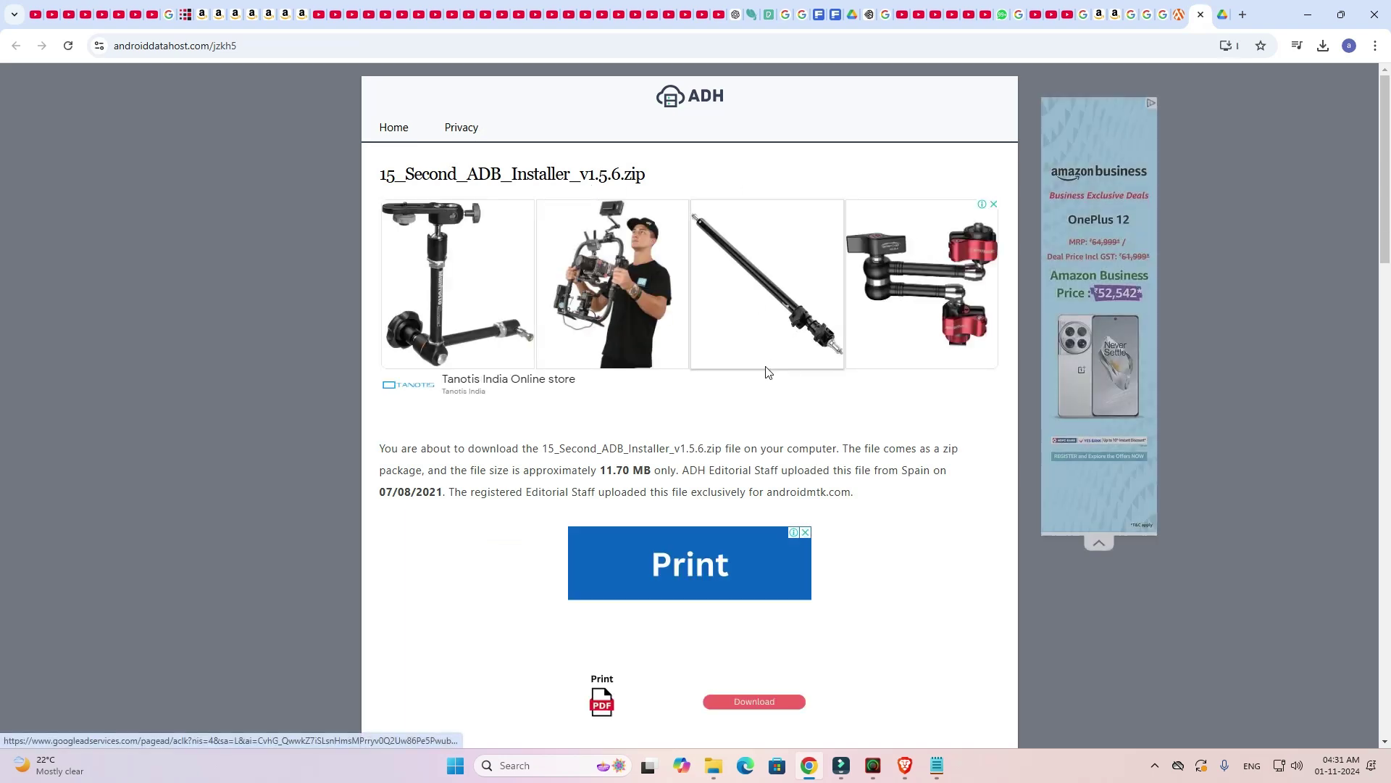
# Step: Download 15_Second_ADB_Installer_v1.5.6.zip from the MediaFire mirror and show it in its folder
pyautogui.scroll(-10, 769, 372)
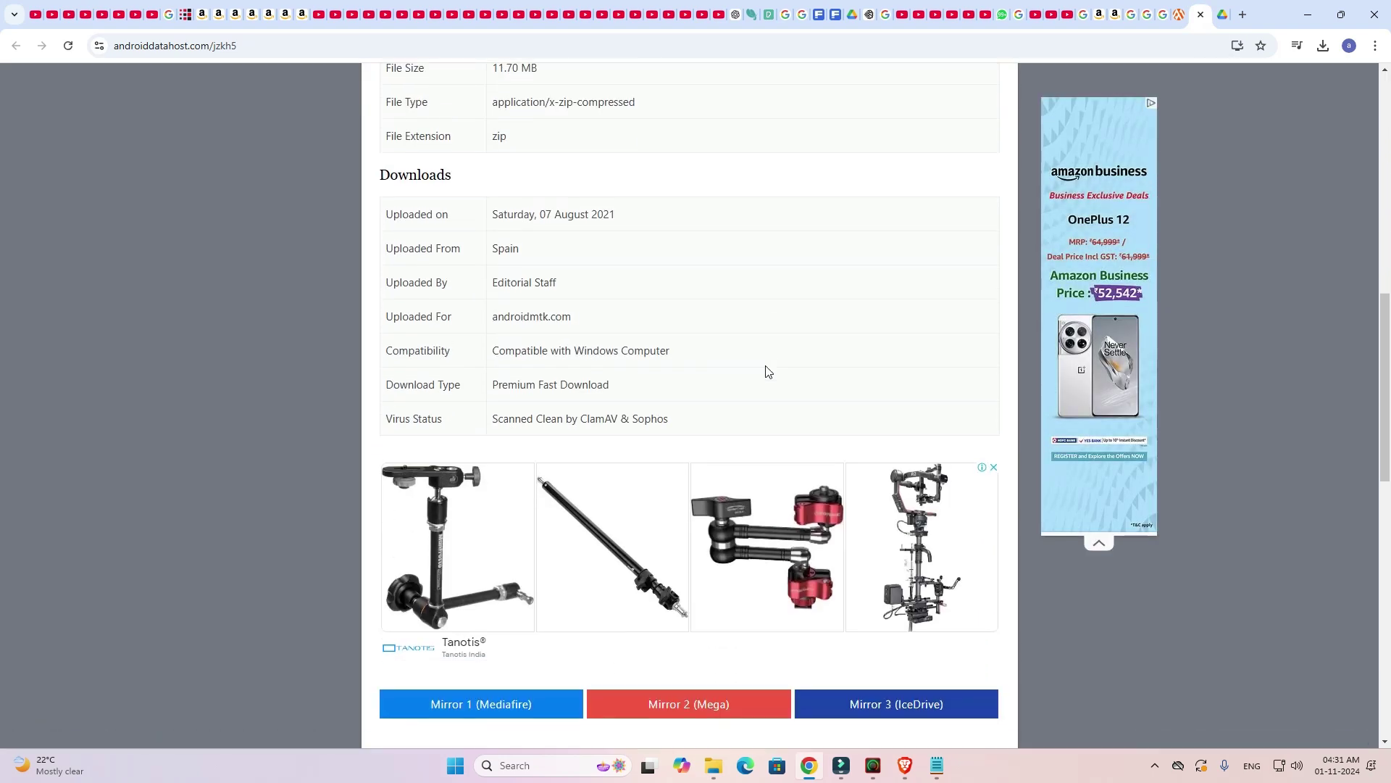
pyautogui.scroll(-7, 768, 372)
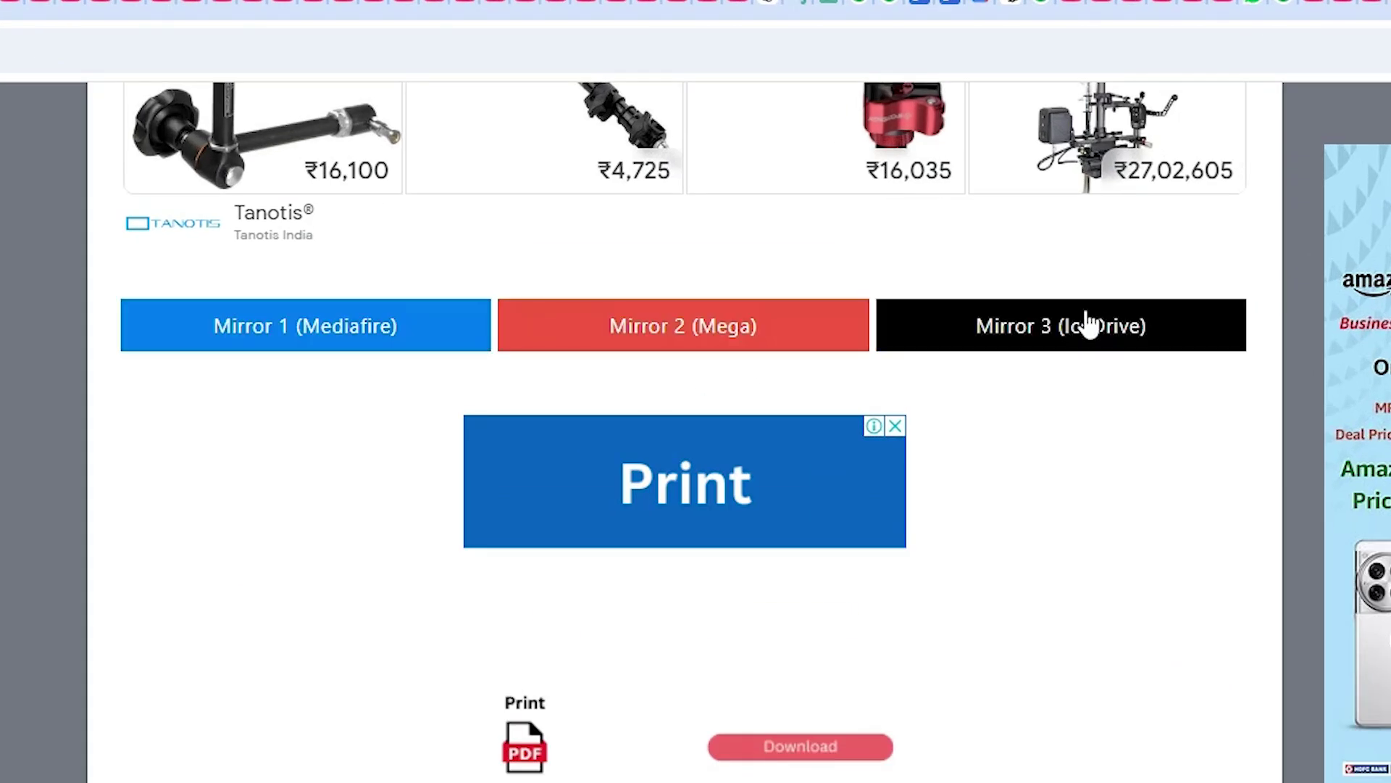
pyautogui.click(288, 326)
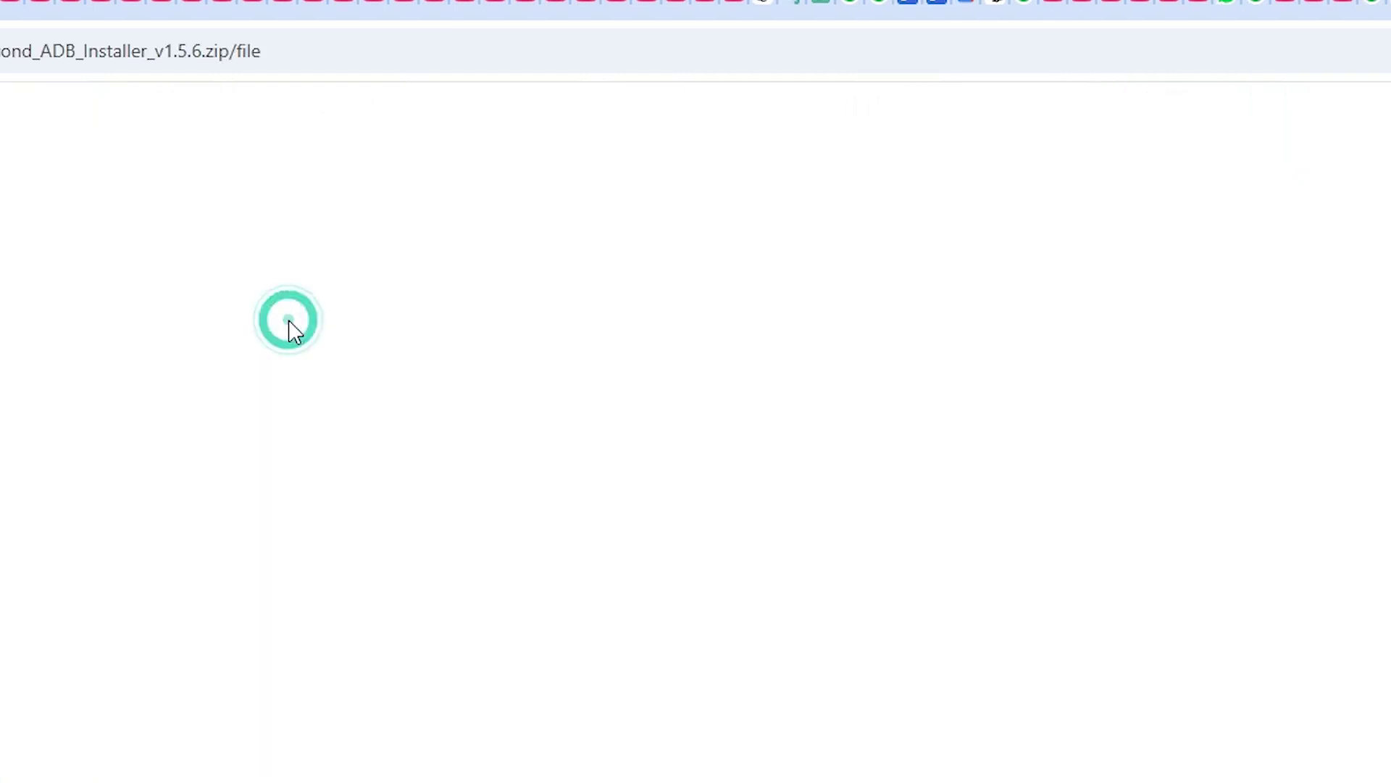
pyautogui.click(1159, 306)
pyautogui.click(1375, 18)
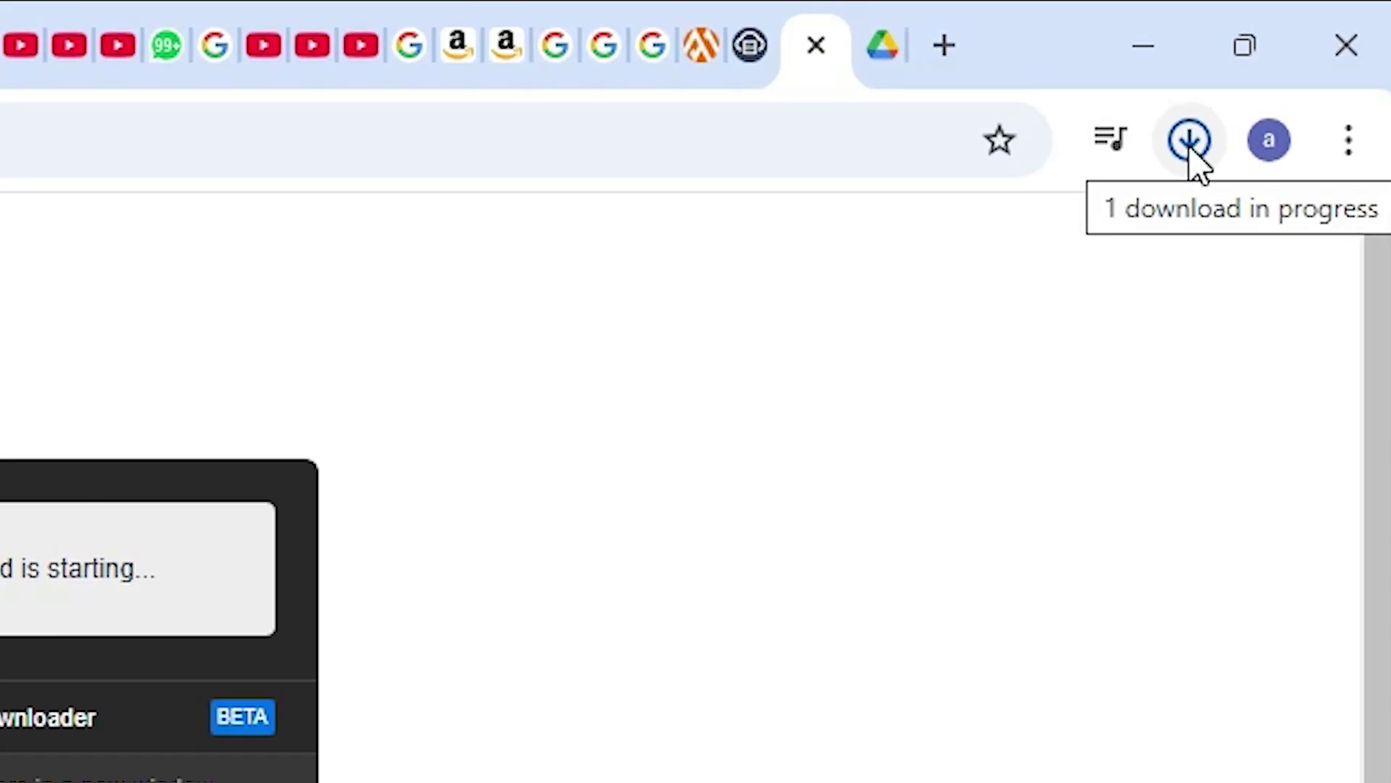
pyautogui.click(1193, 156)
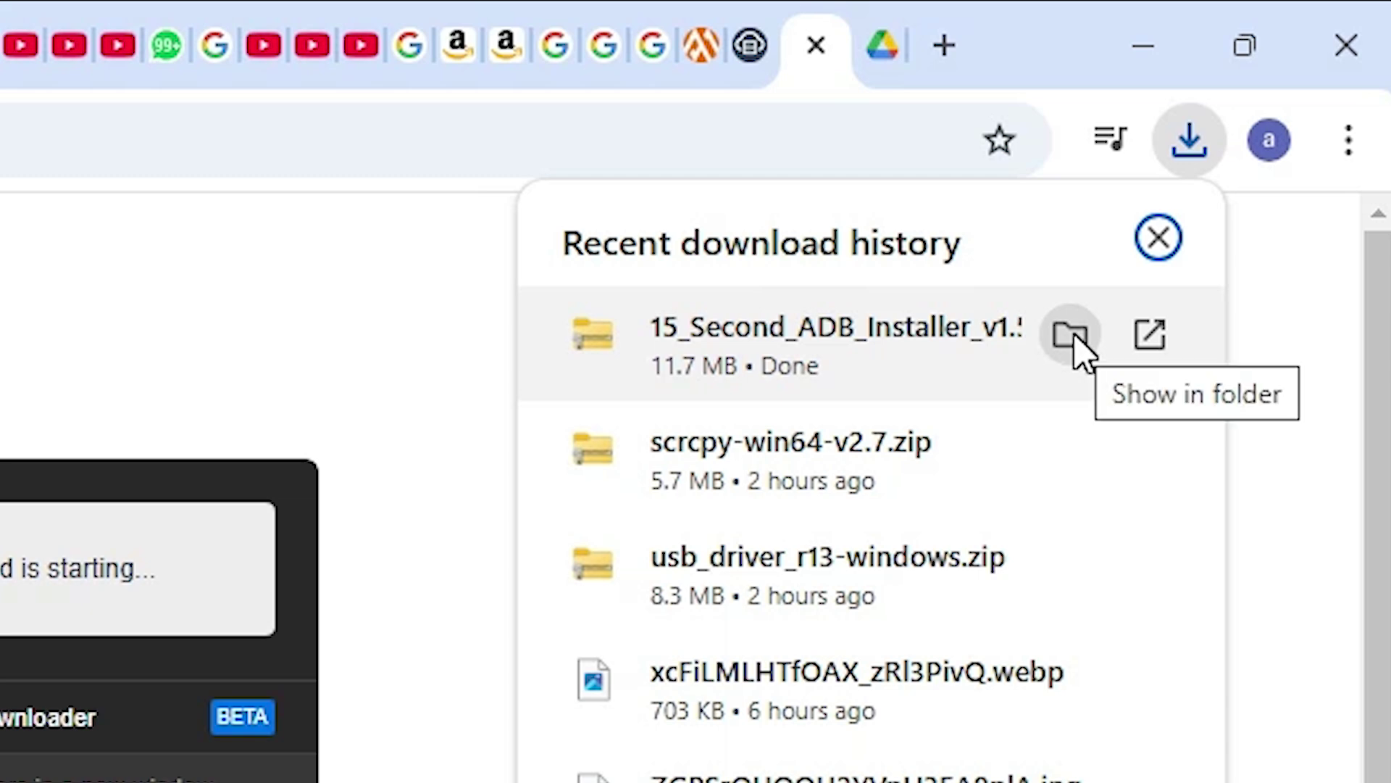
pyautogui.click(1073, 336)
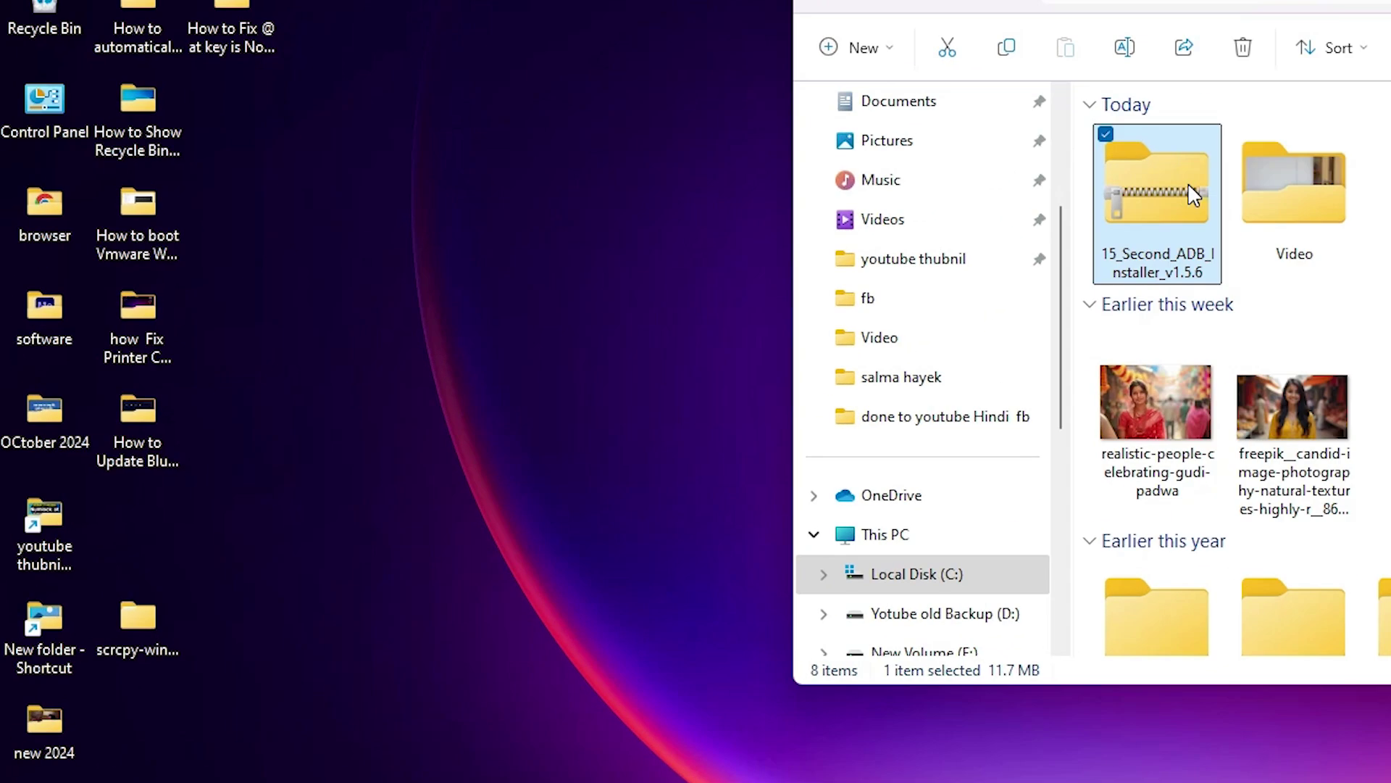
# Step: Move the installer zip onto the desktop and extract it into a folder there
pyautogui.moveTo(700, 309); pyautogui.dragTo(338, 349)
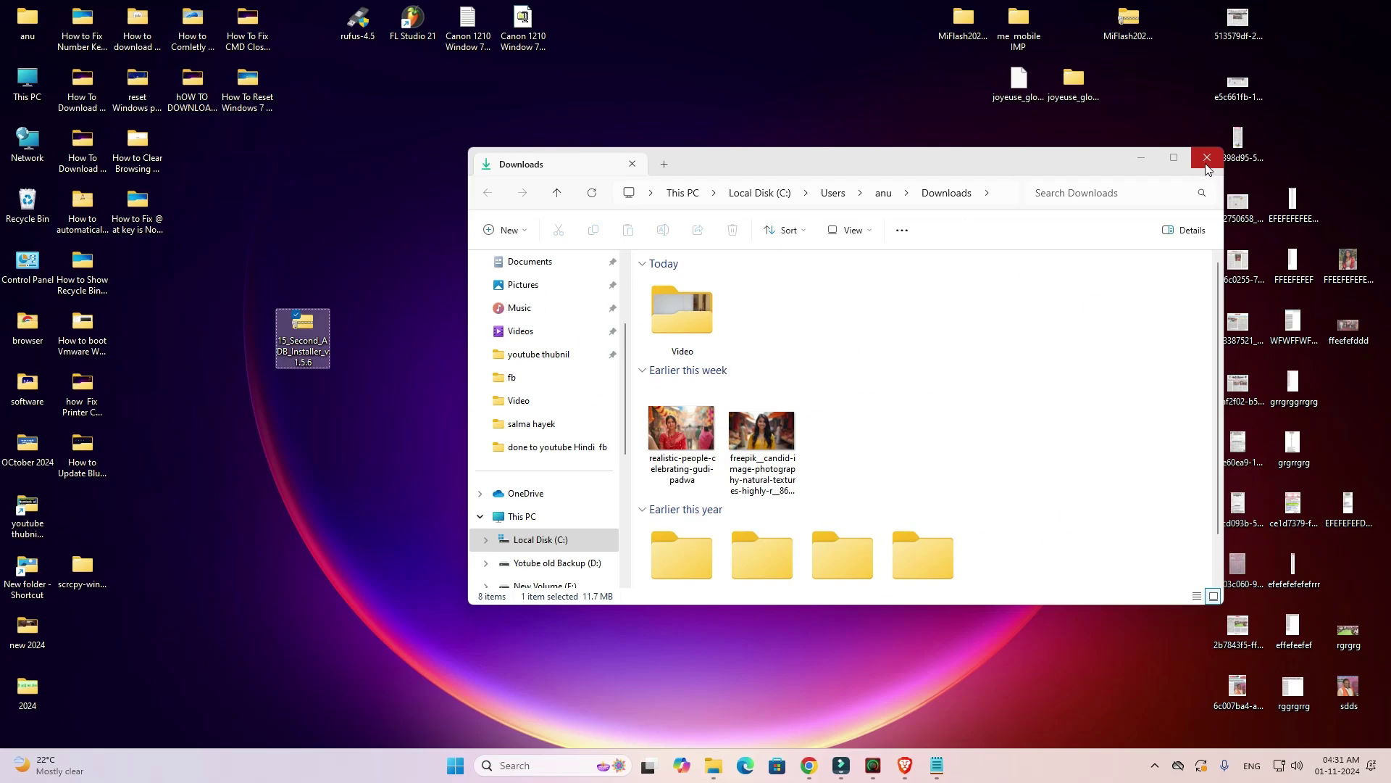
pyautogui.click(1206, 155)
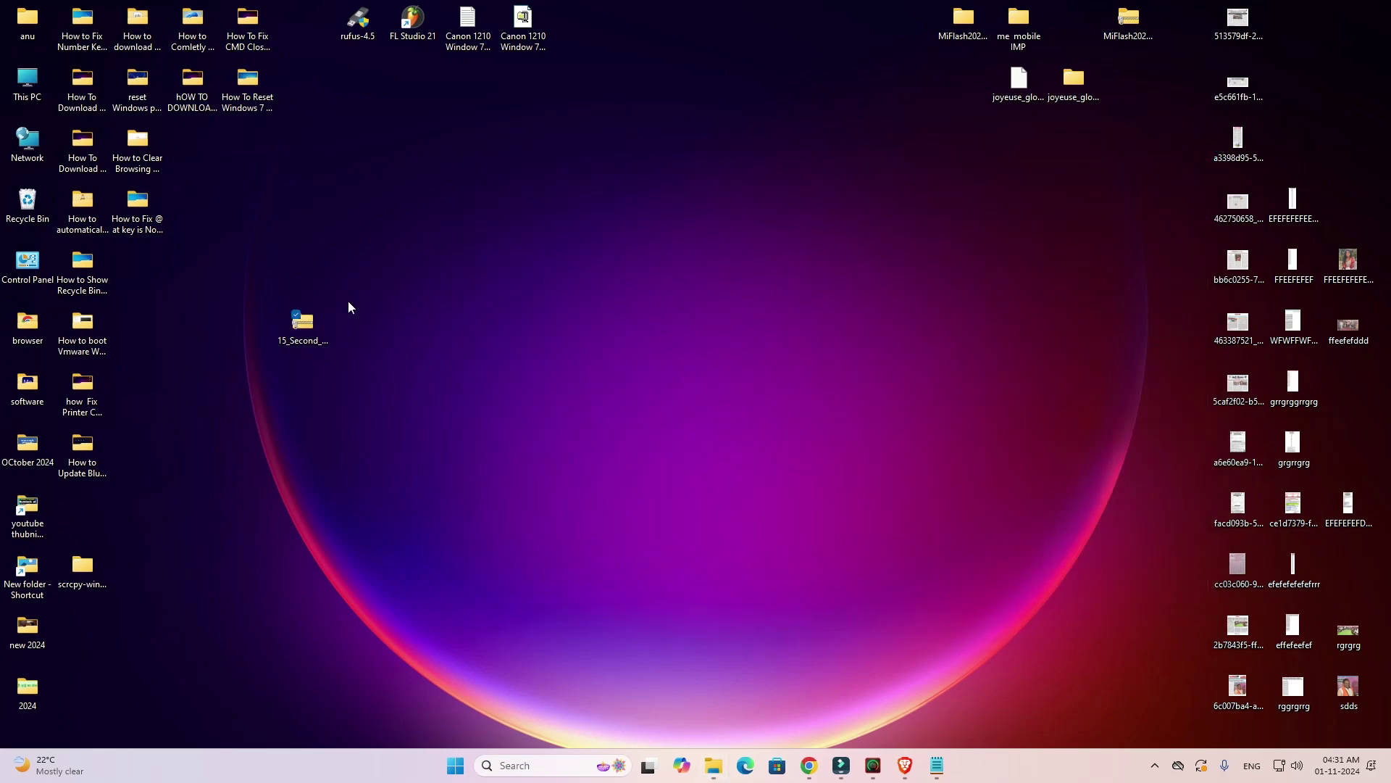
pyautogui.moveTo(244, 324)
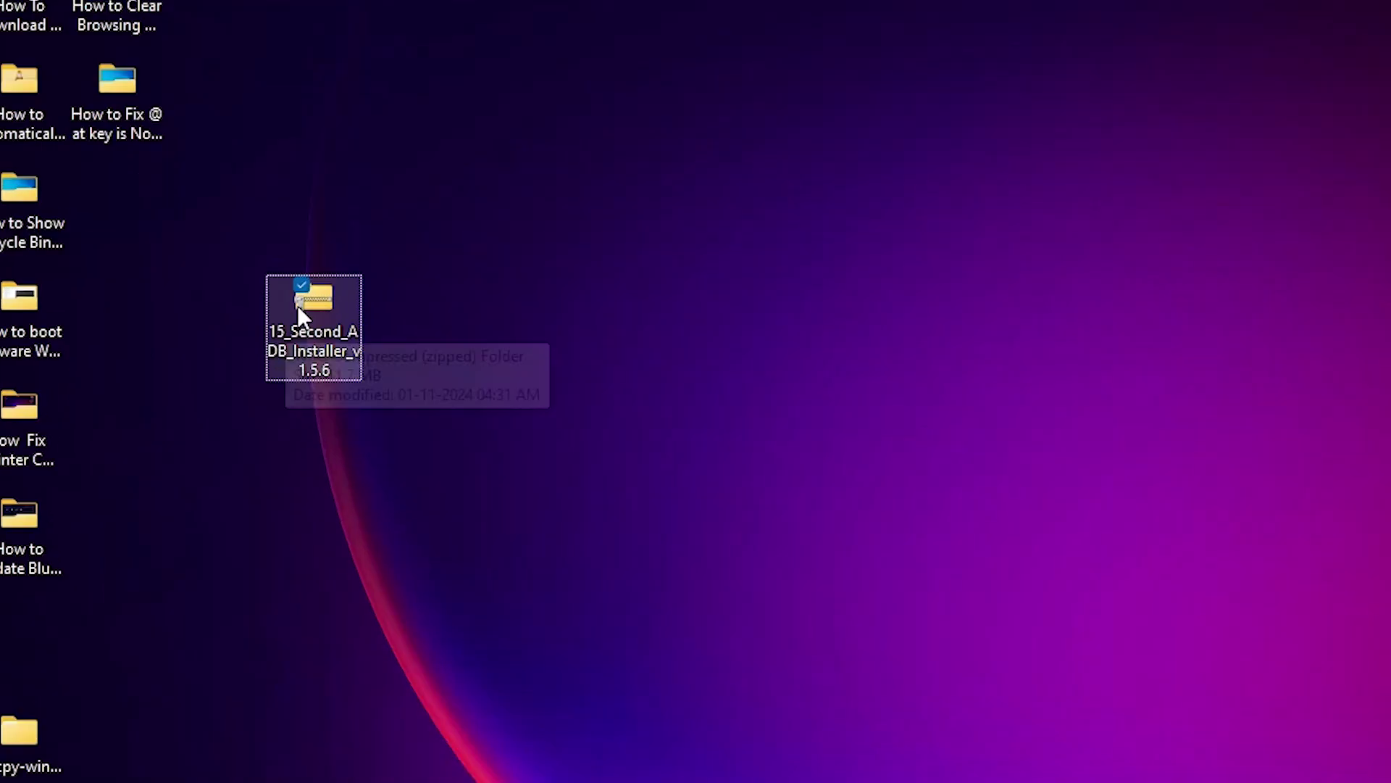
pyautogui.rightClick(386, 281)
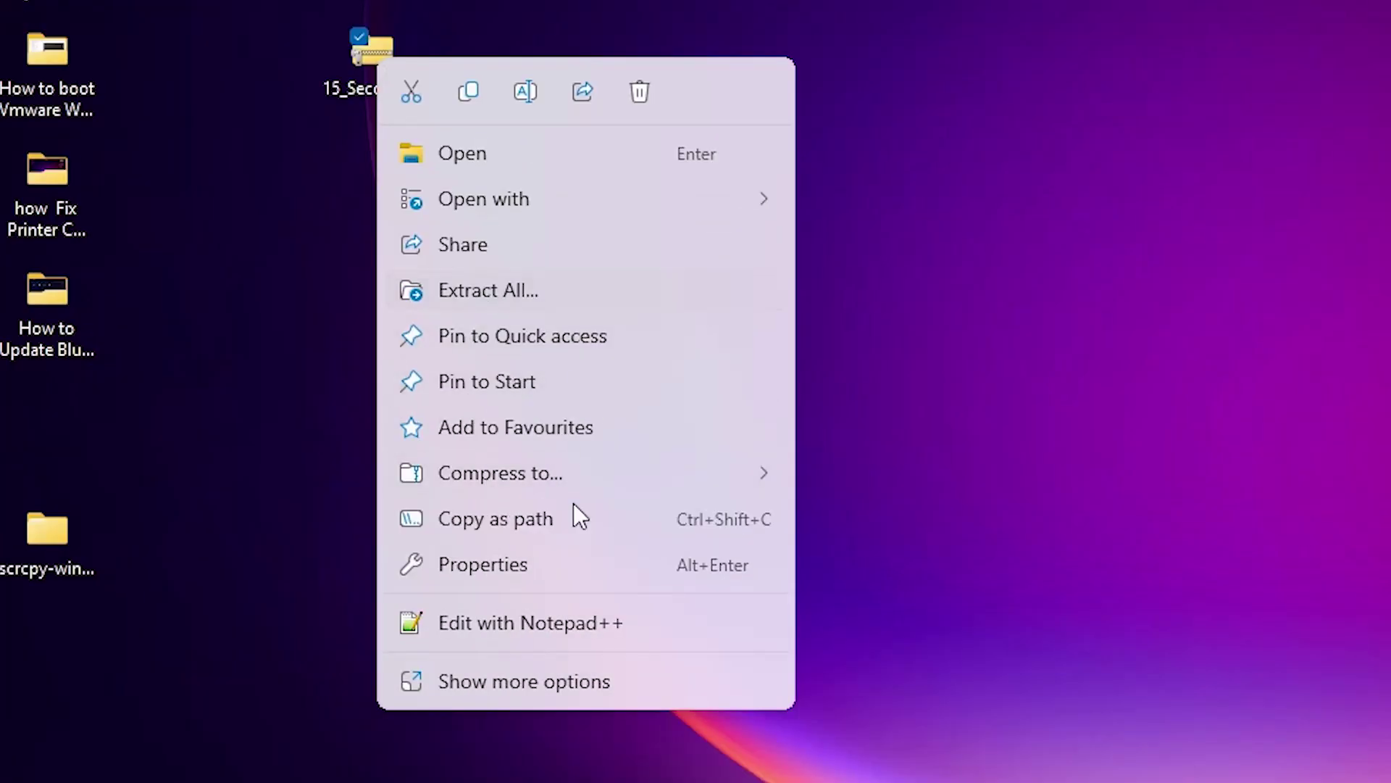
pyautogui.click(521, 677)
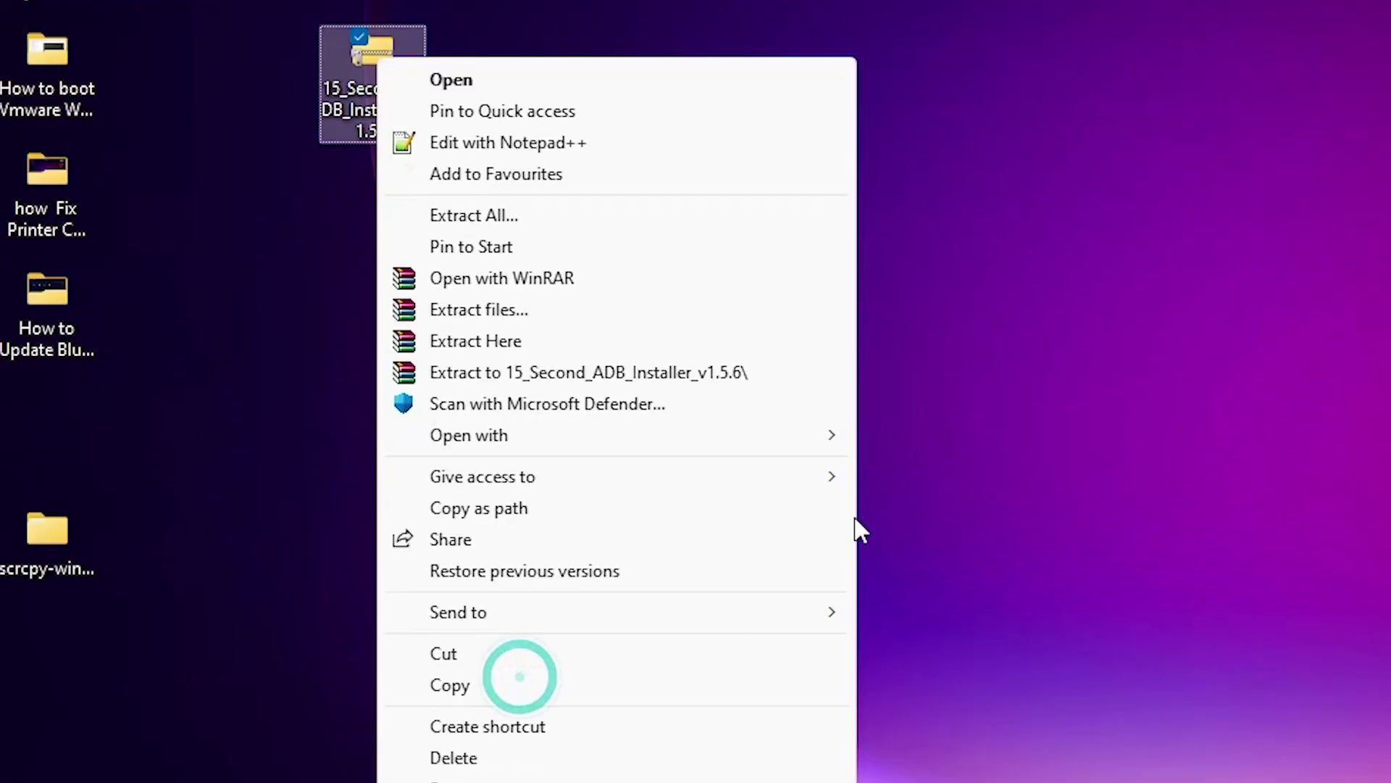
pyautogui.click(569, 316)
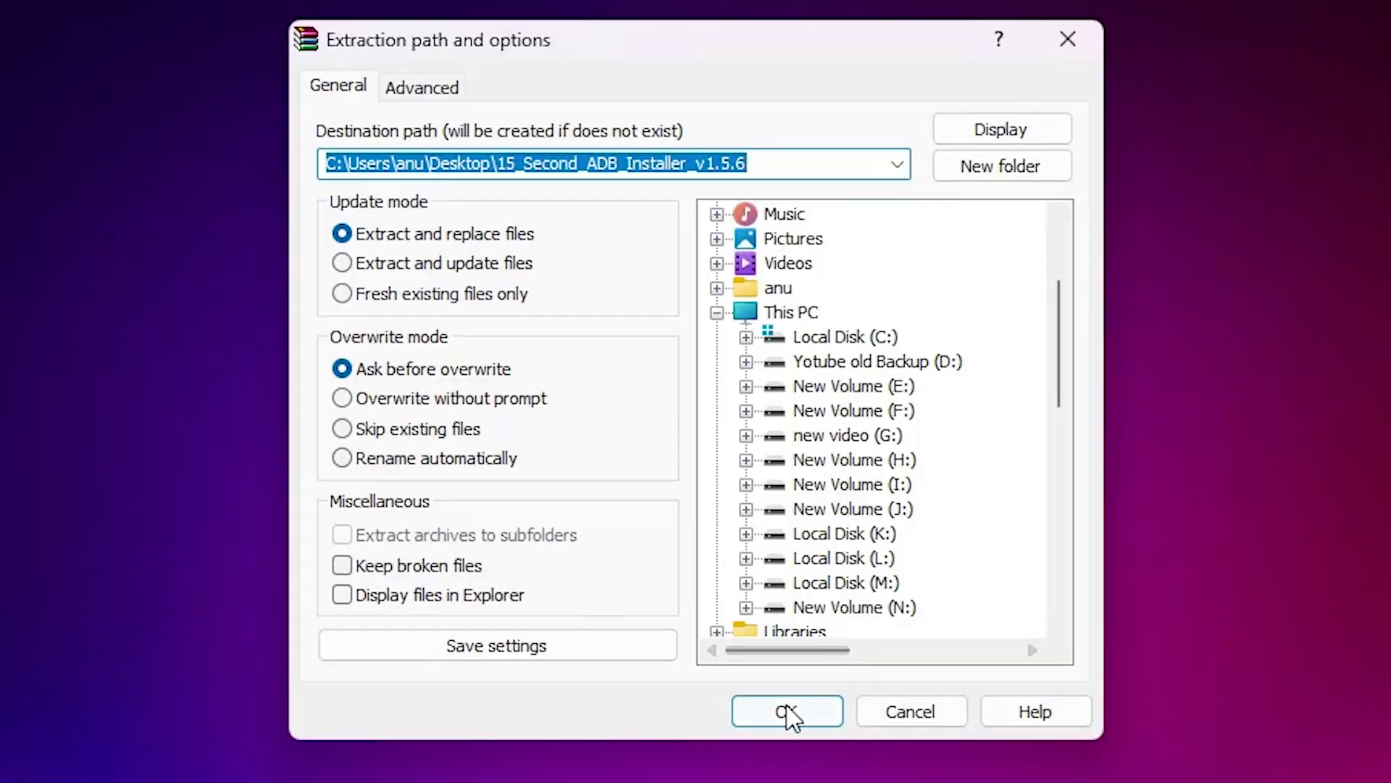
pyautogui.click(790, 712)
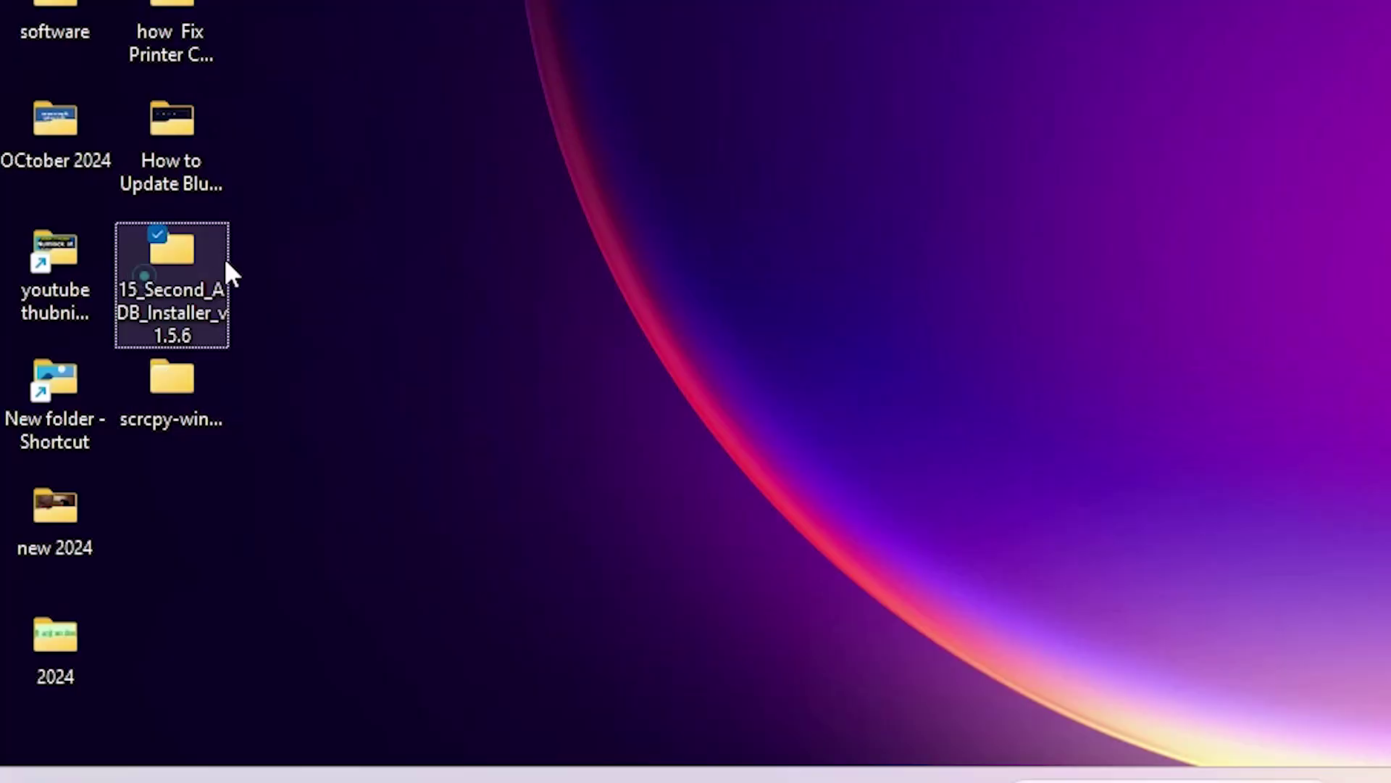
# Step: Open the extracted 15_Second_ADB_Installer_v1.5.6 folder and run the installer as administrator
pyautogui.moveTo(225, 262); pyautogui.dragTo(545, 451)
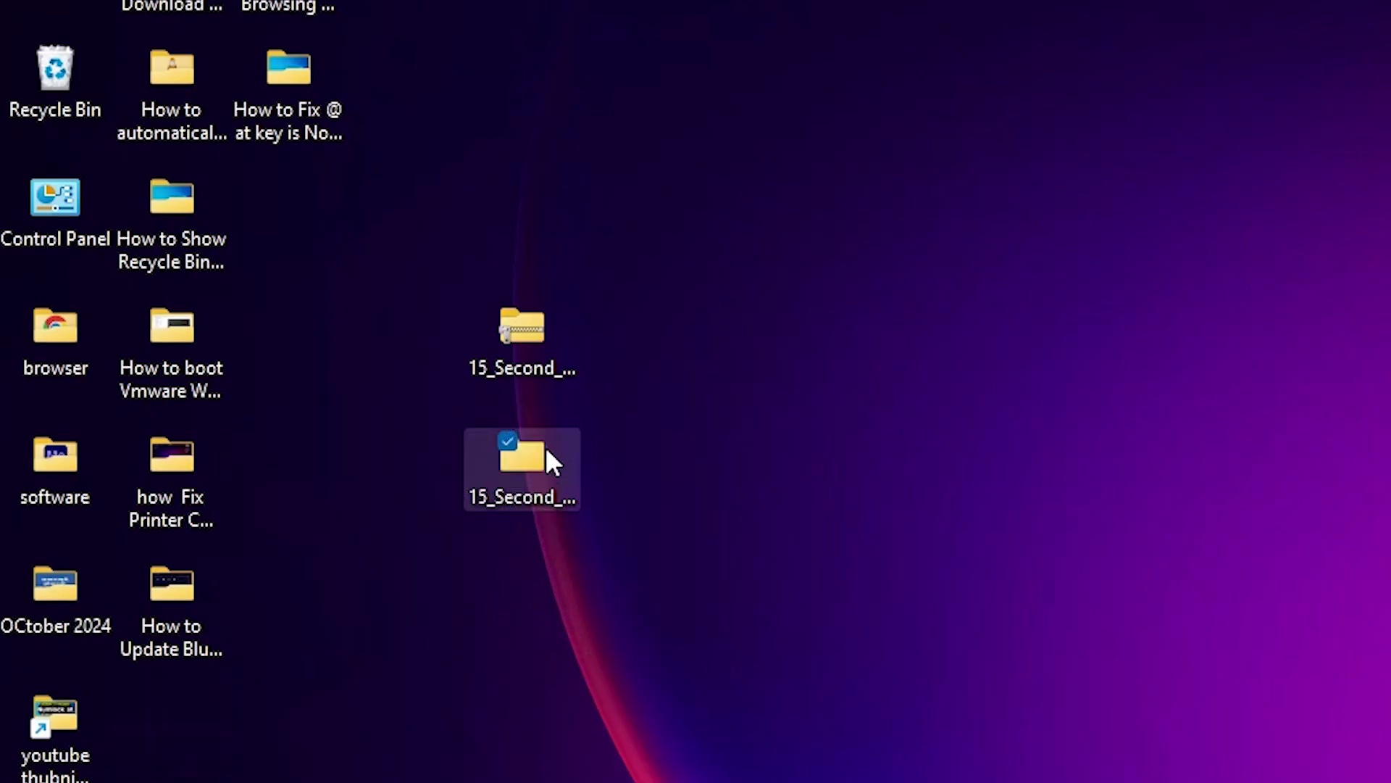
pyautogui.doubleClick(546, 448)
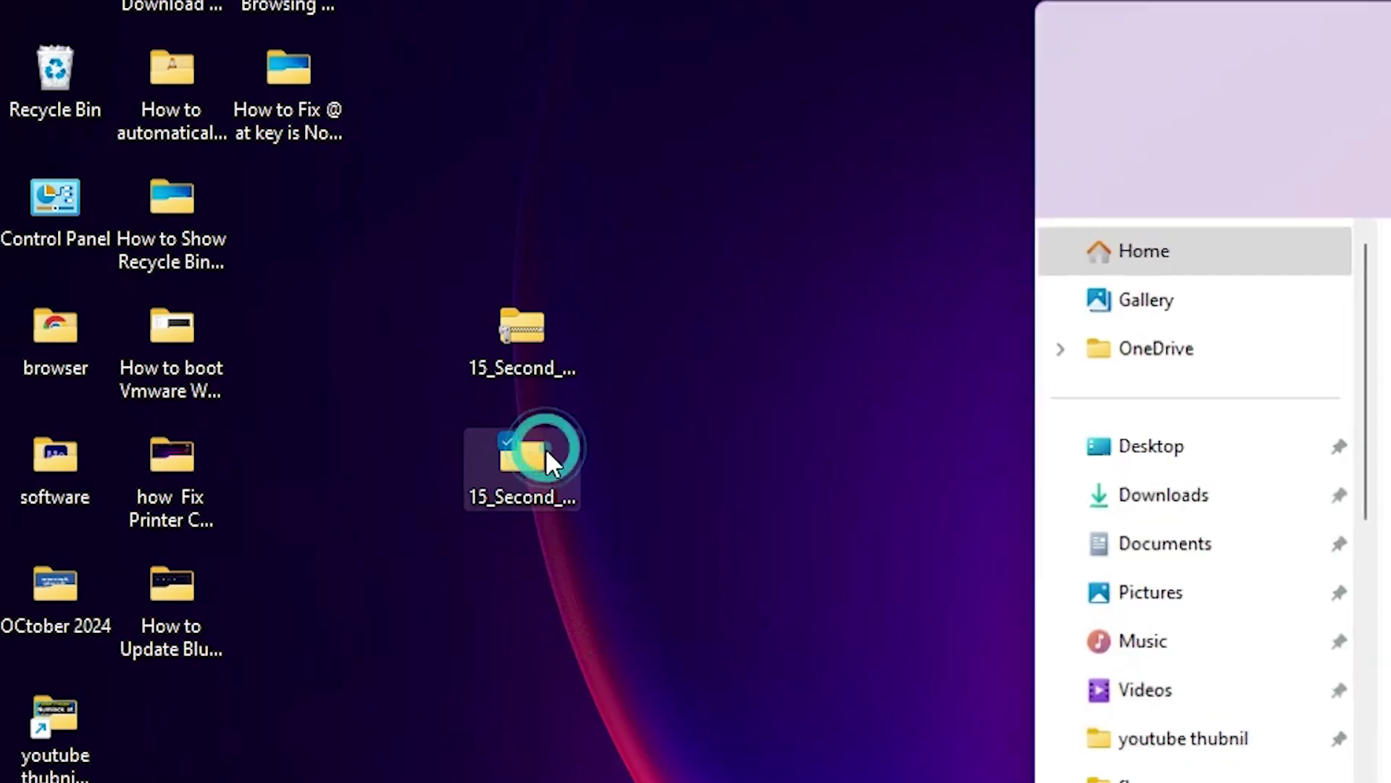
pyautogui.doubleClick(500, 245)
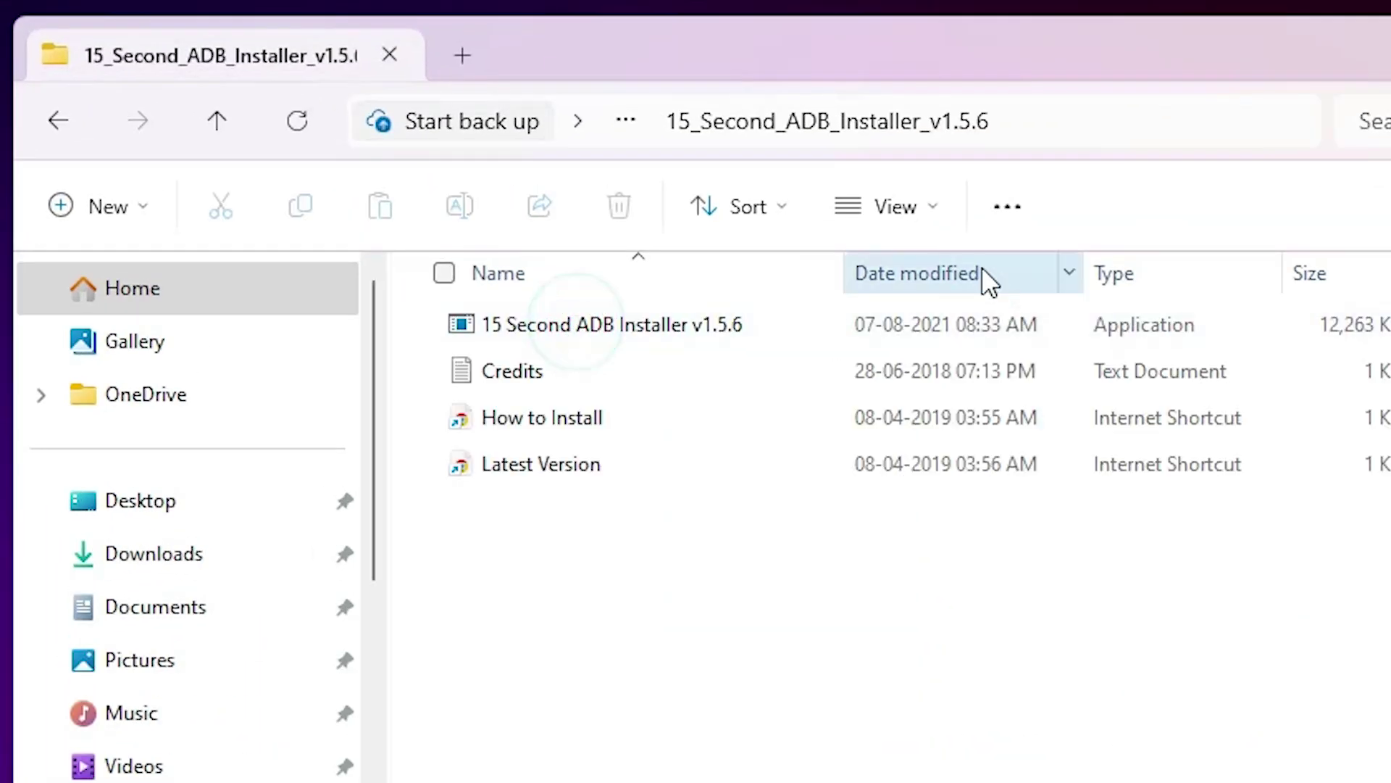
pyautogui.rightClick(585, 327)
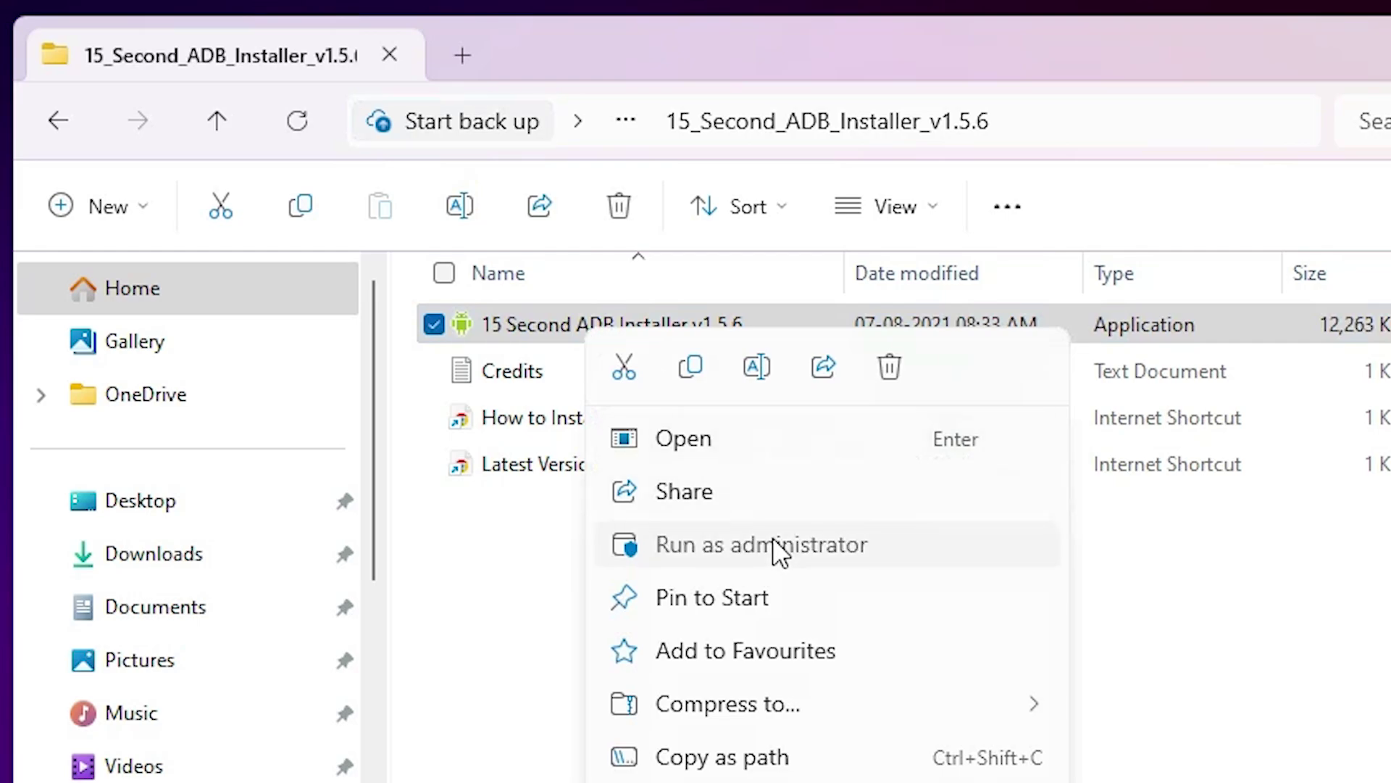
pyautogui.click(776, 545)
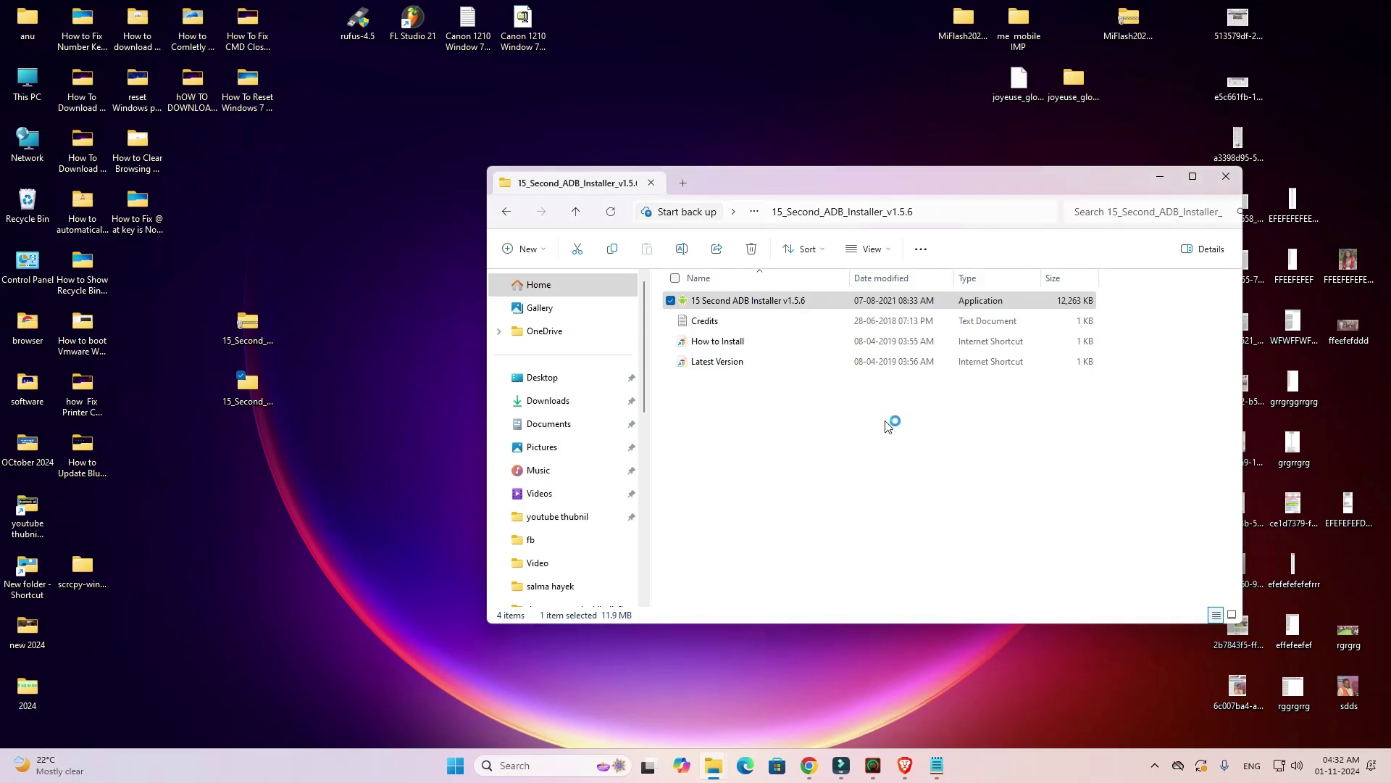
# Step: Answer y to the ADB/Fastboot, system-wide install and device driver prompts
pyautogui.click(1227, 176)
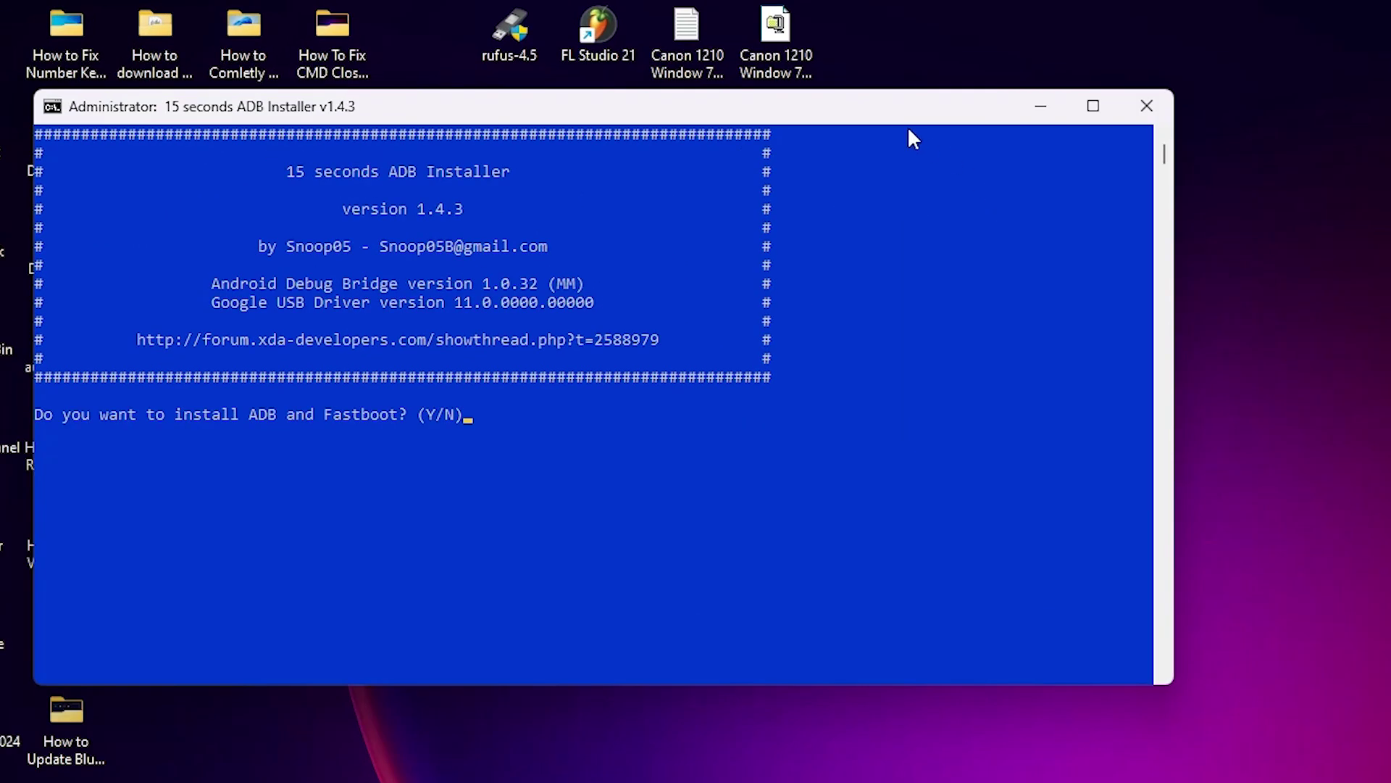
pyautogui.moveTo(589, 71); pyautogui.dragTo(858, 194)
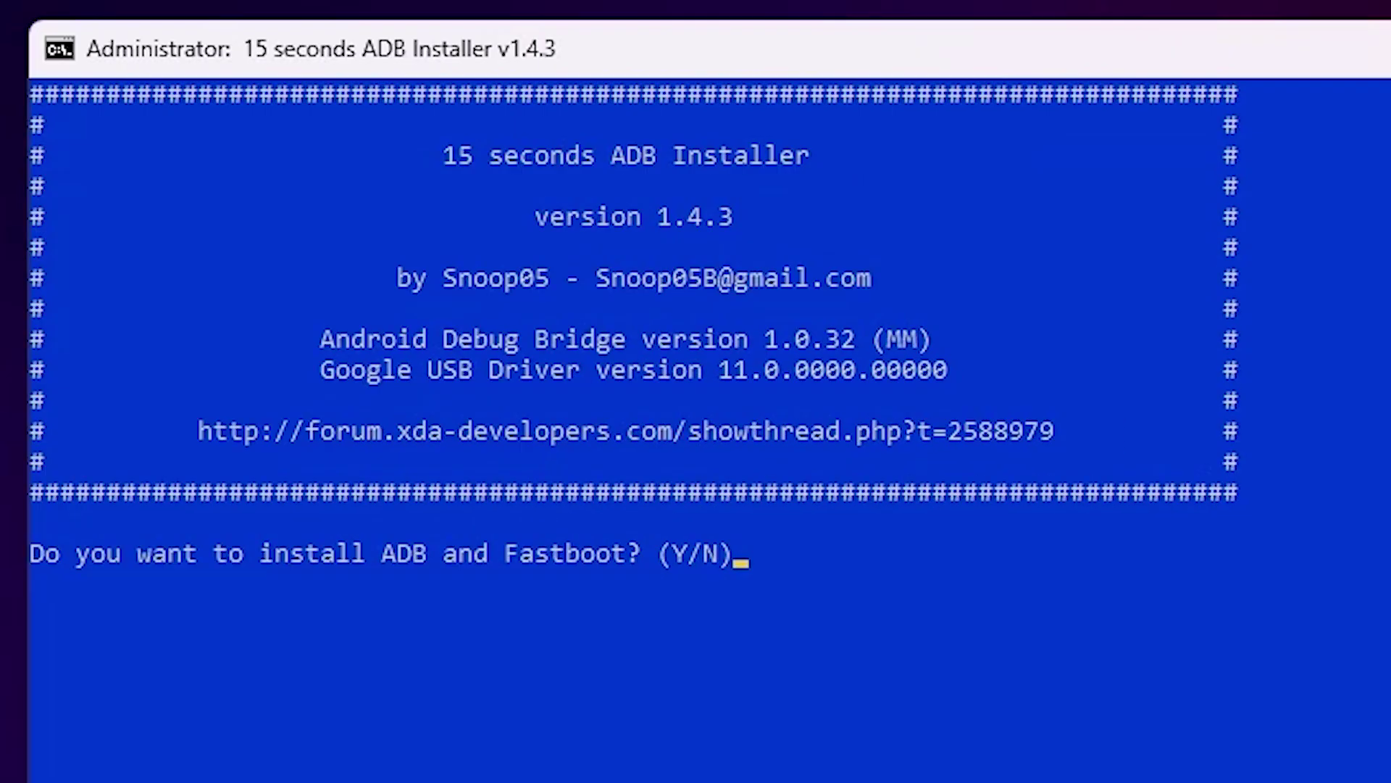
pyautogui.write('y')
pyautogui.press('Return')
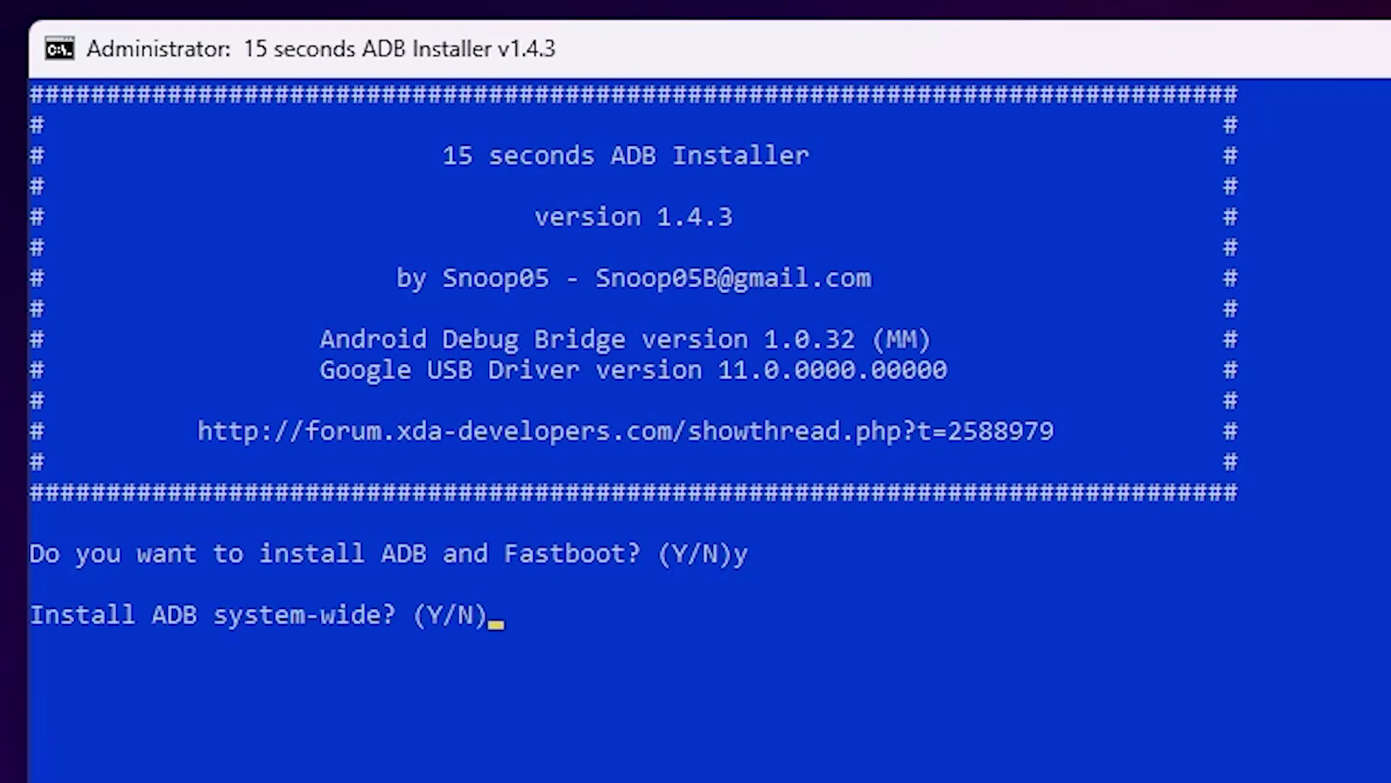
pyautogui.write('y')
pyautogui.press('Return')
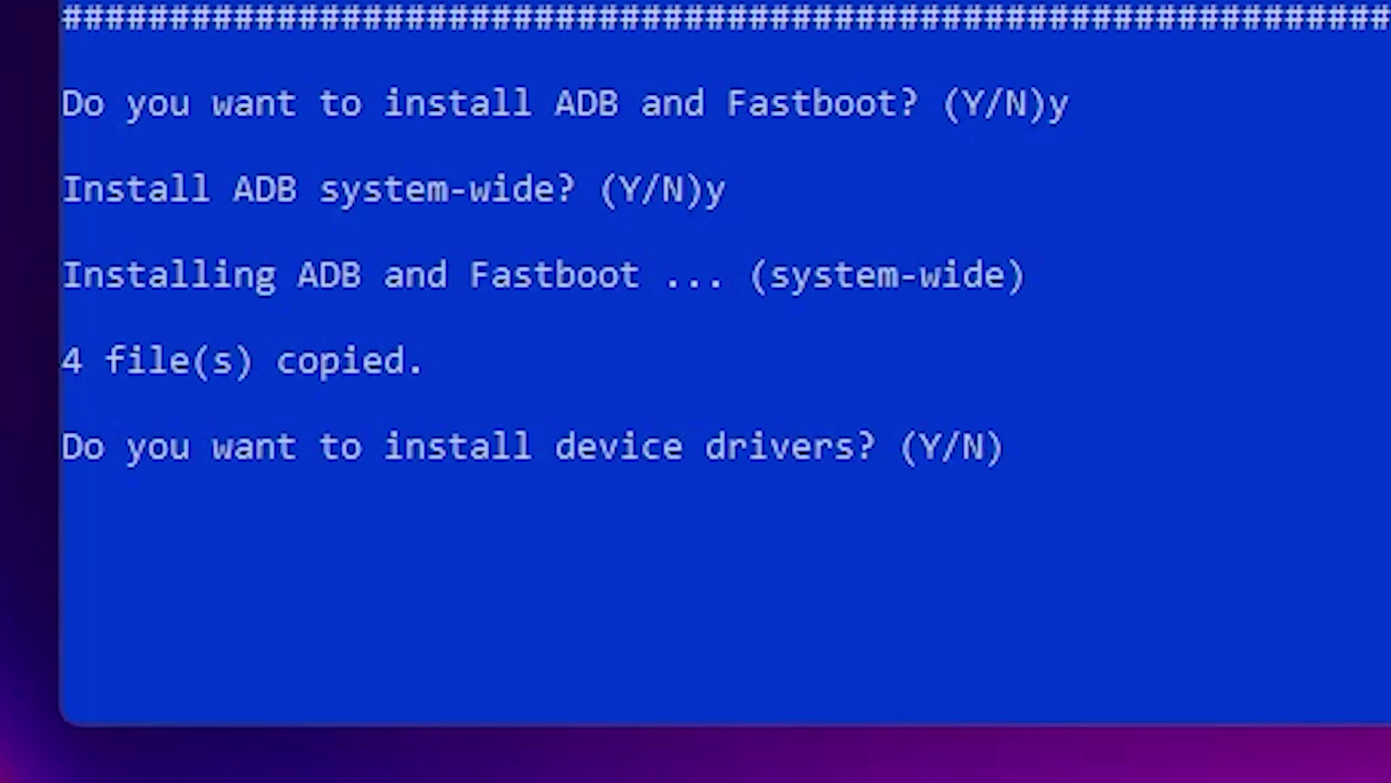
pyautogui.write('y')
pyautogui.press('Return')
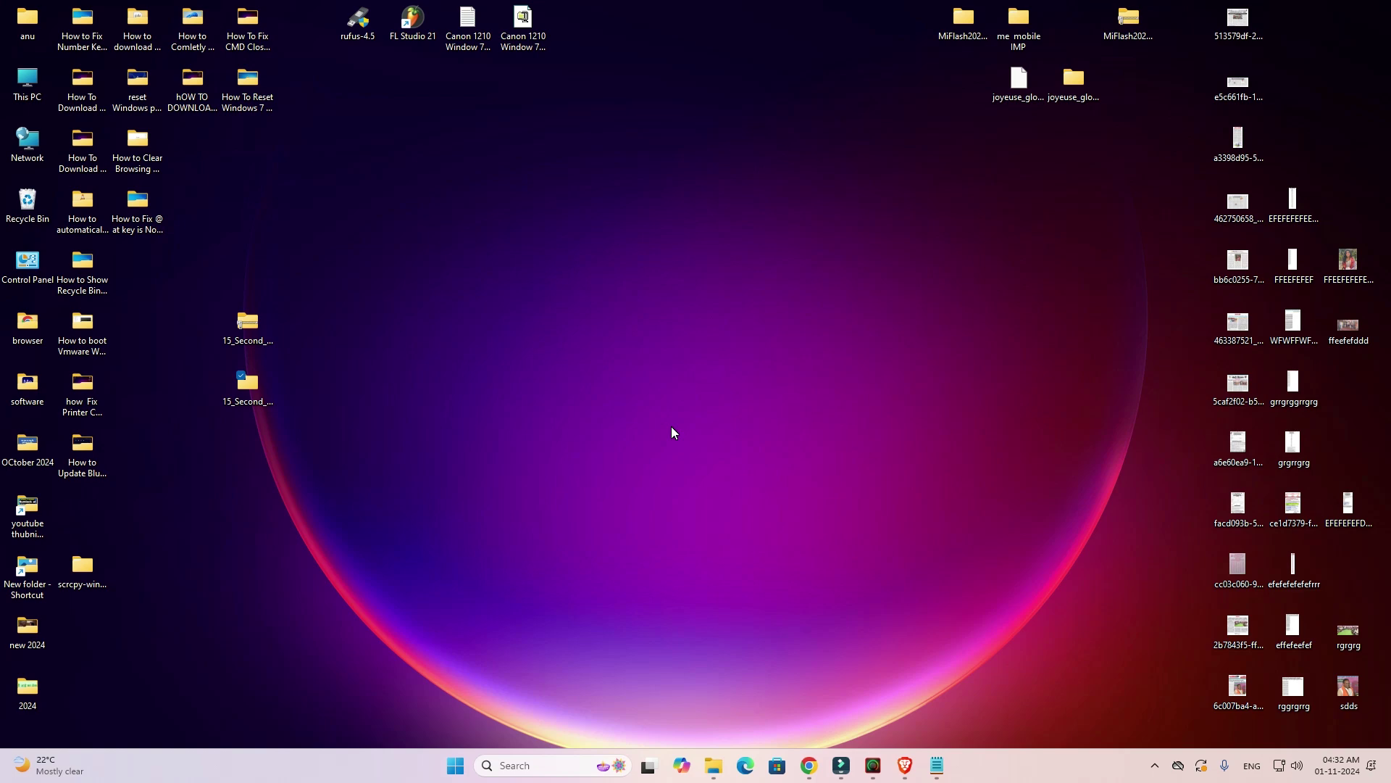
# Step: Close the leftover download and ad tabs in Chrome and return to Google results
pyautogui.click(809, 765)
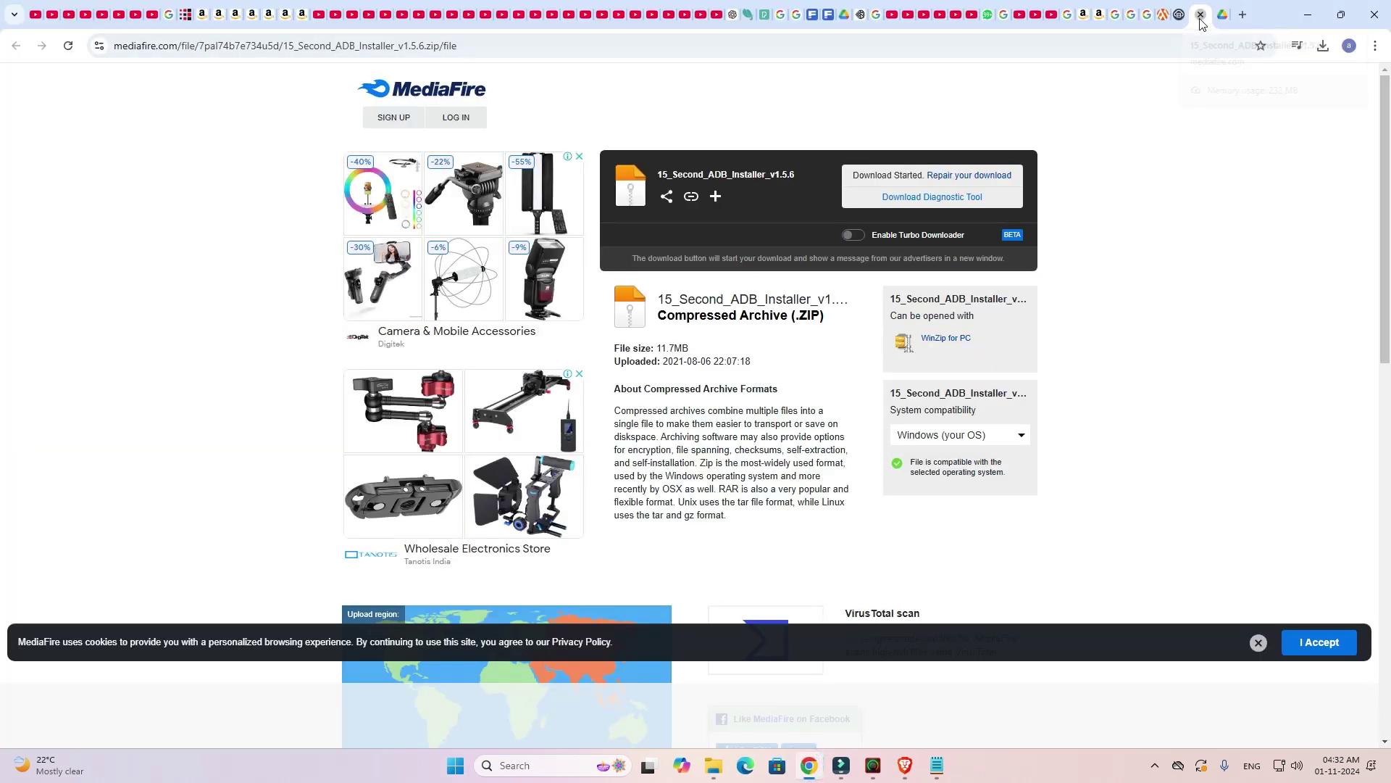
pyautogui.click(1200, 14)
pyautogui.click(1184, 14)
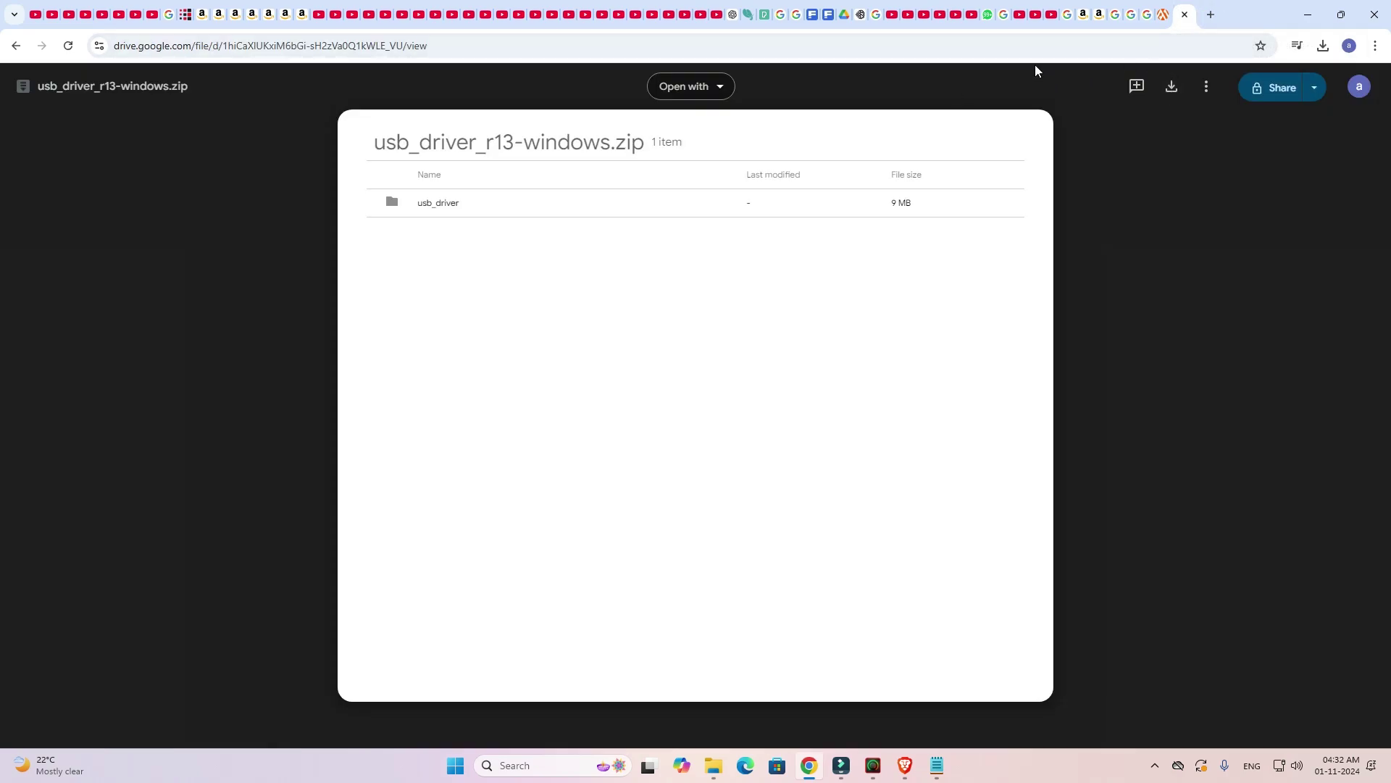
pyautogui.click(1162, 11)
pyautogui.click(1173, 15)
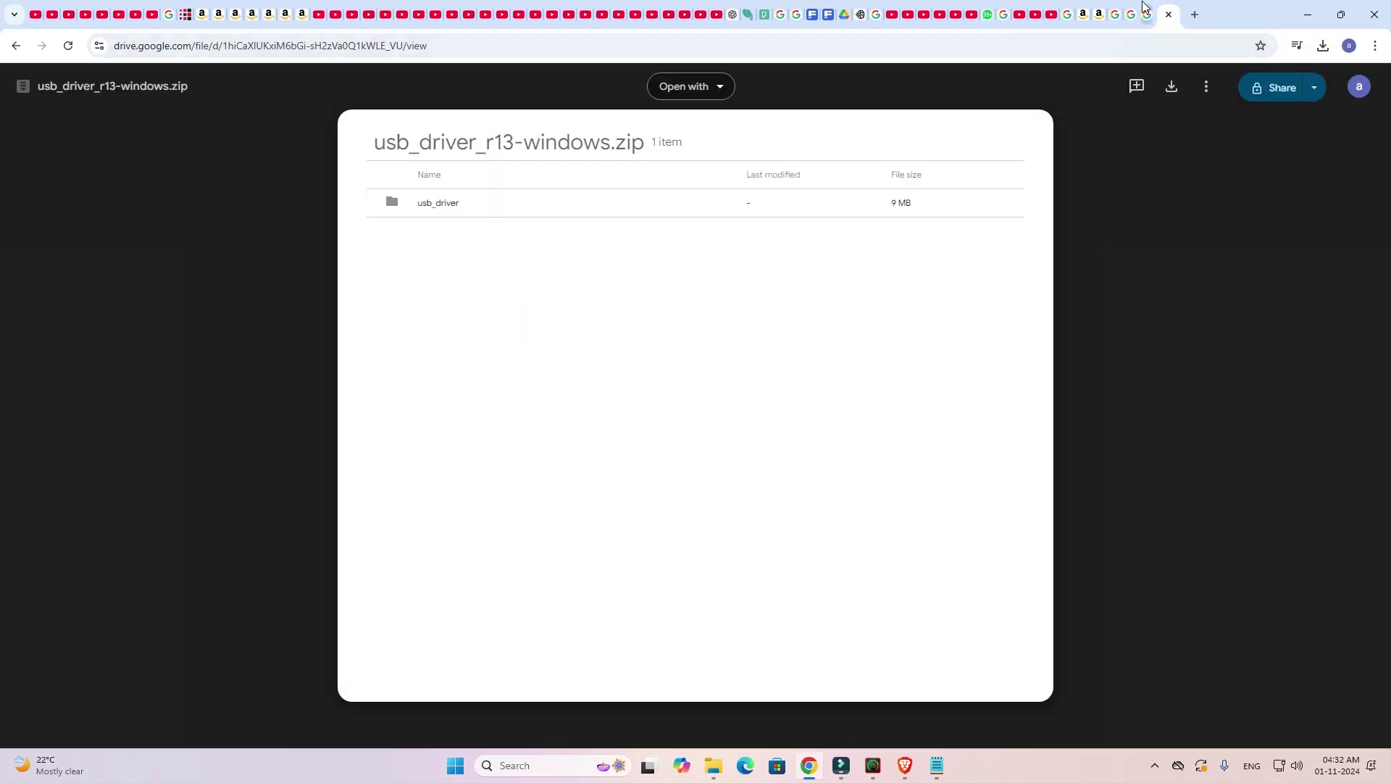
pyautogui.click(1149, 13)
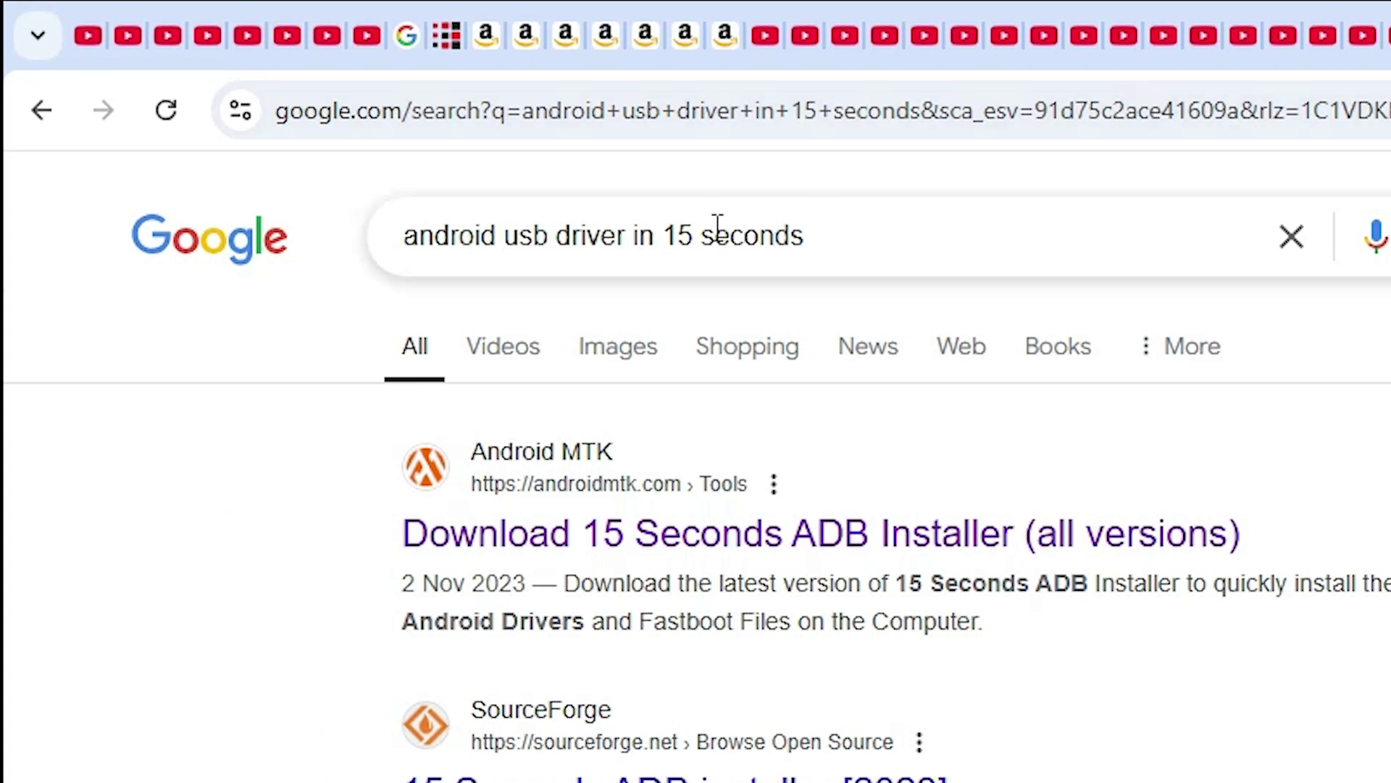
# Step: Search for 'android usb driver' and open the Get the Google USB Driver page in a new tab
pyautogui.moveTo(268, 97); pyautogui.dragTo(450, 102)
pyautogui.press('BackSpace')
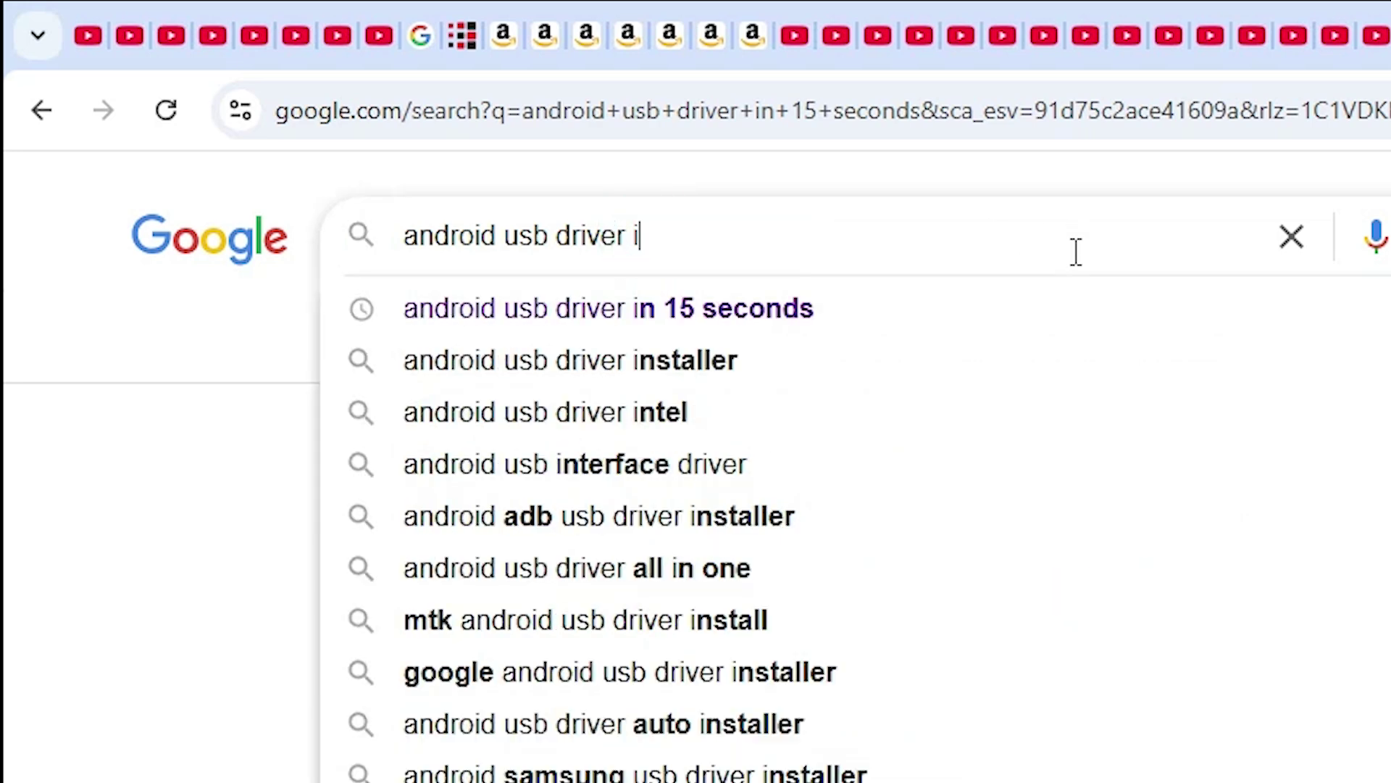
pyautogui.press('Return')
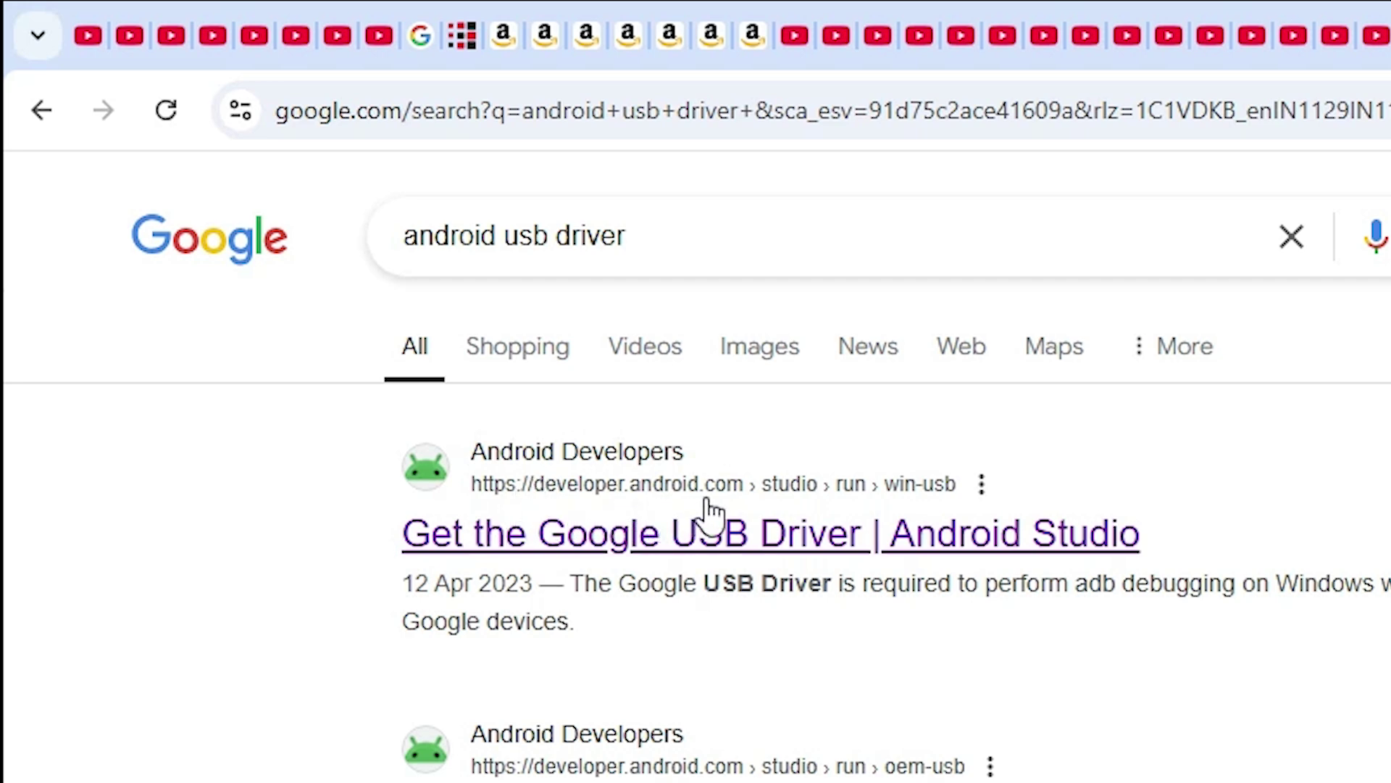
pyautogui.rightClick(860, 538)
pyautogui.click(992, 562)
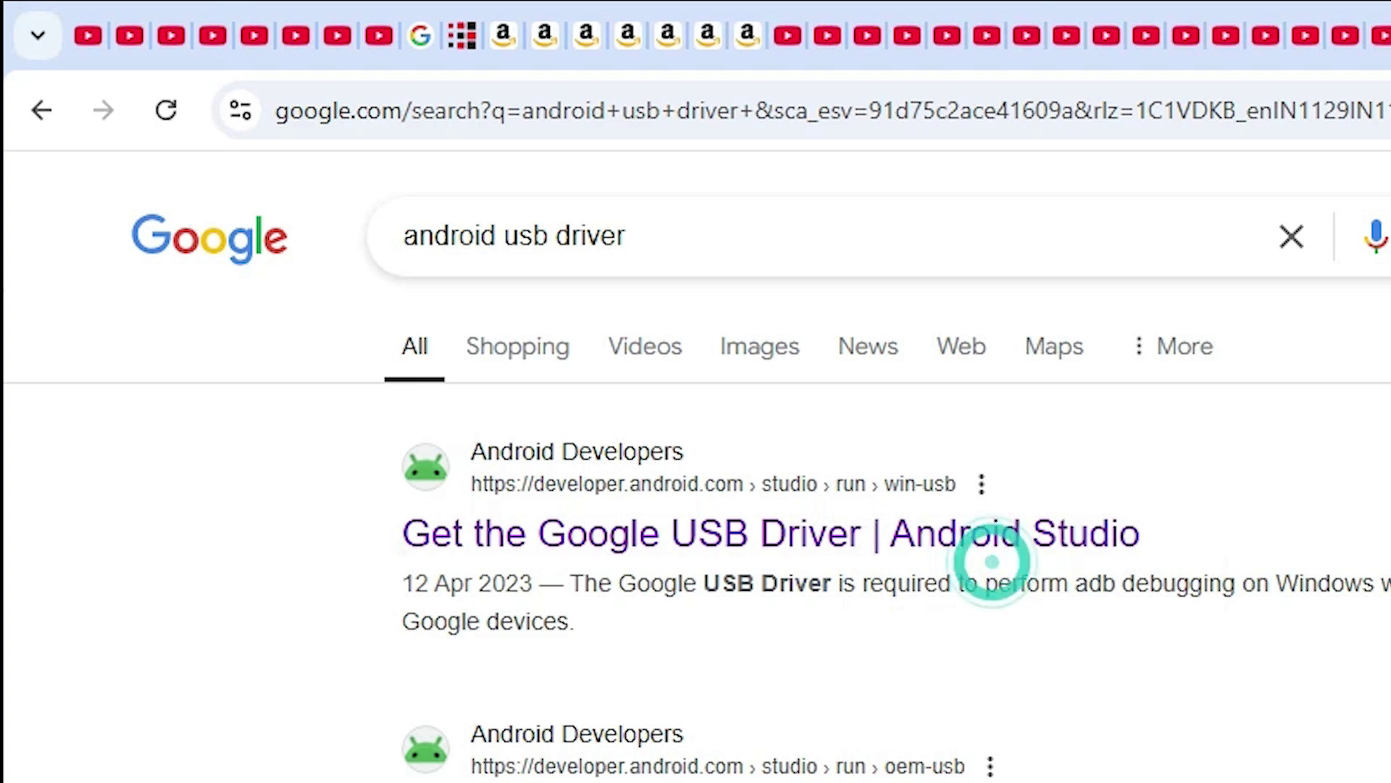
pyautogui.click(1213, 22)
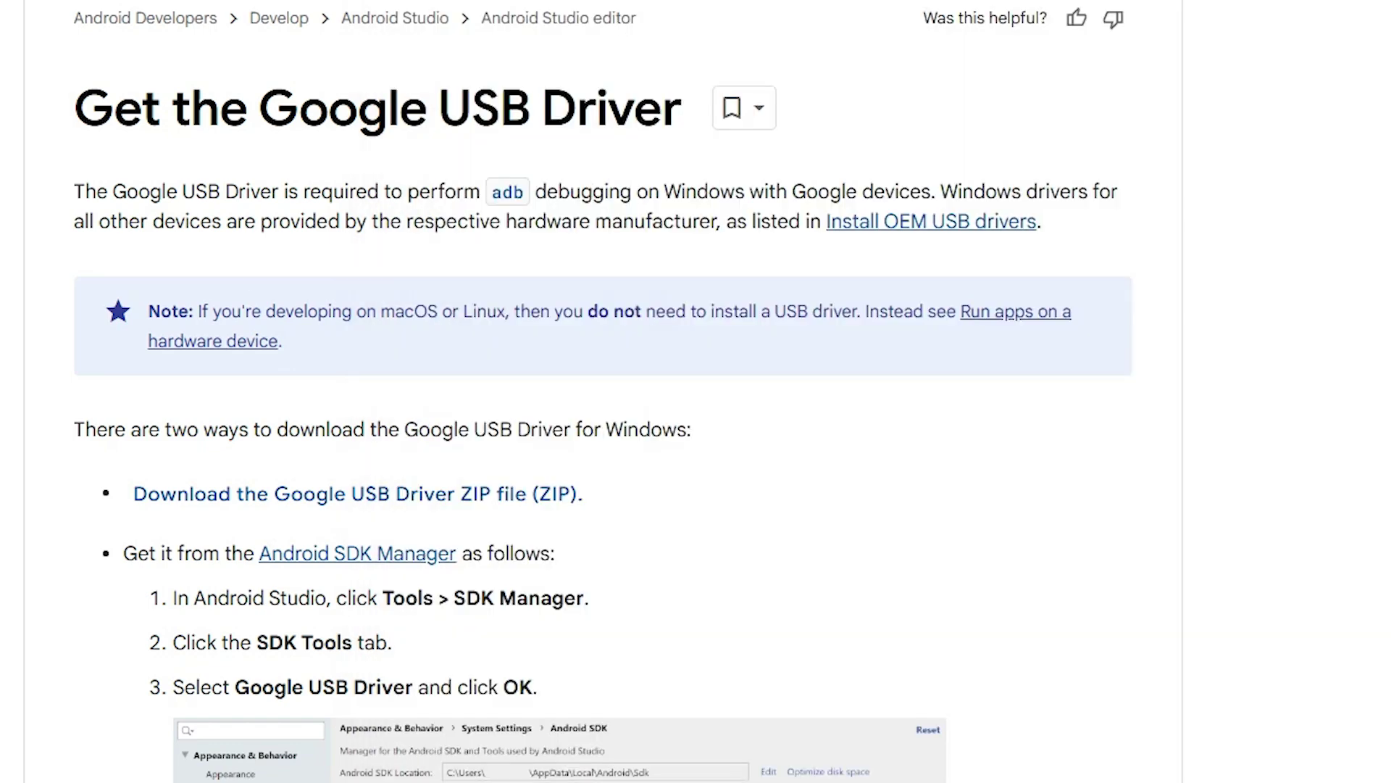
# Step: Accept the licence terms and download usb_driver_r13-windows.zip from Android Developers
pyautogui.scroll(-3, 475, 393)
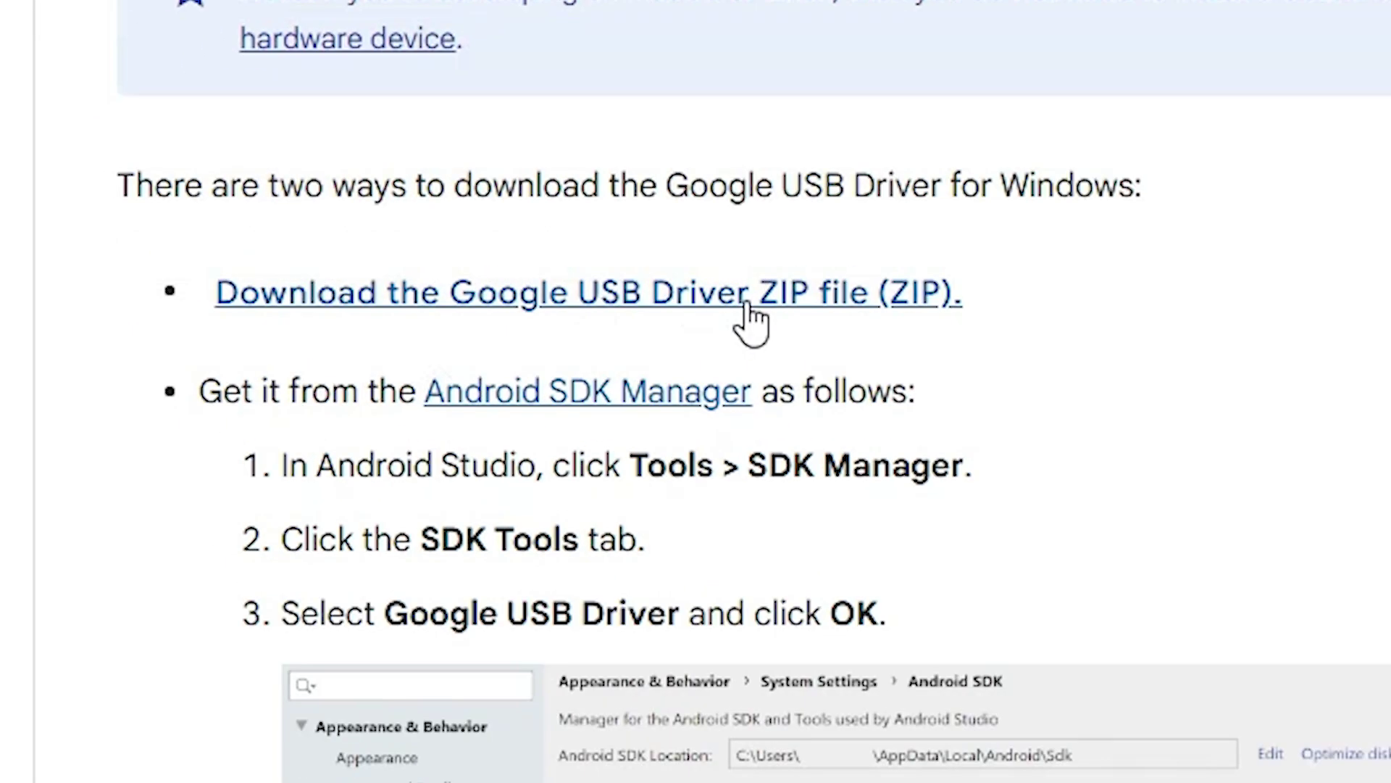
pyautogui.click(429, 283)
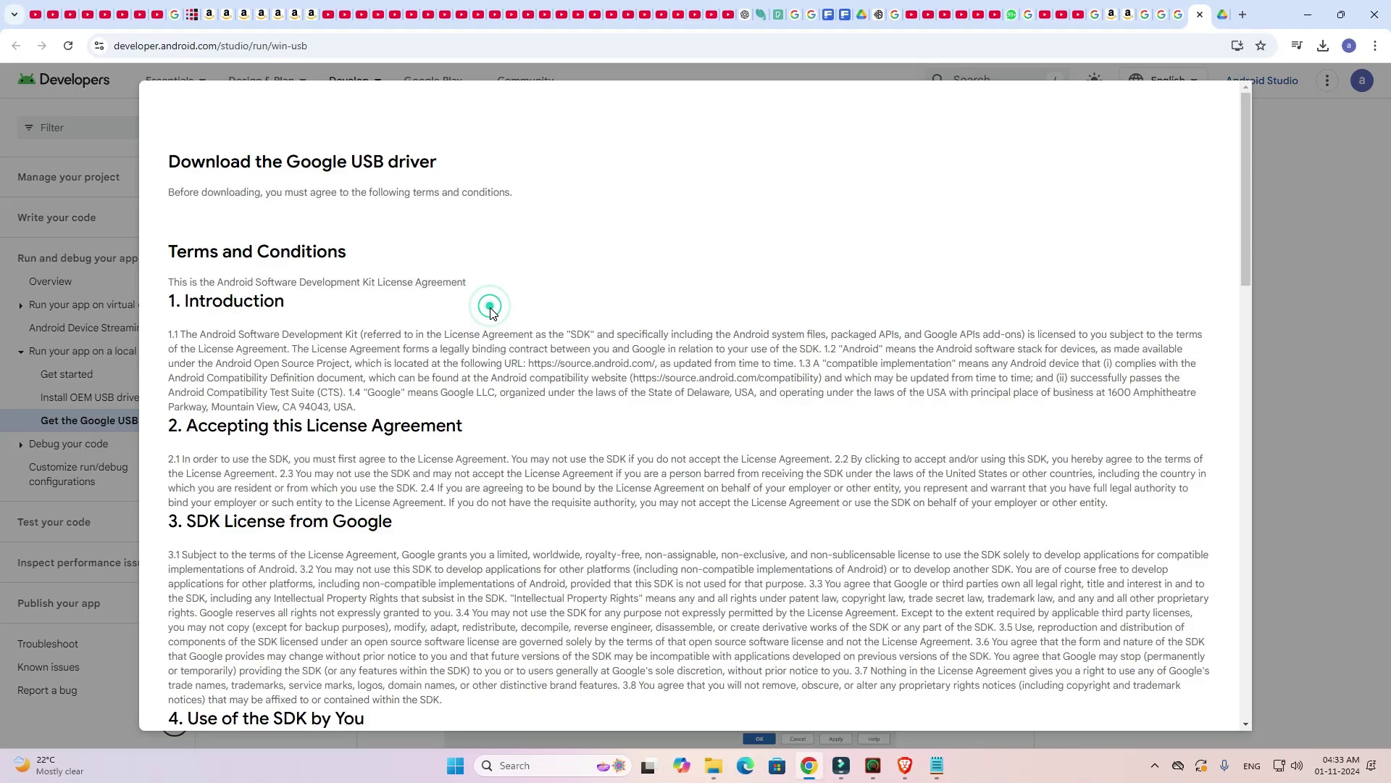
pyautogui.scroll(-20, 190, 589)
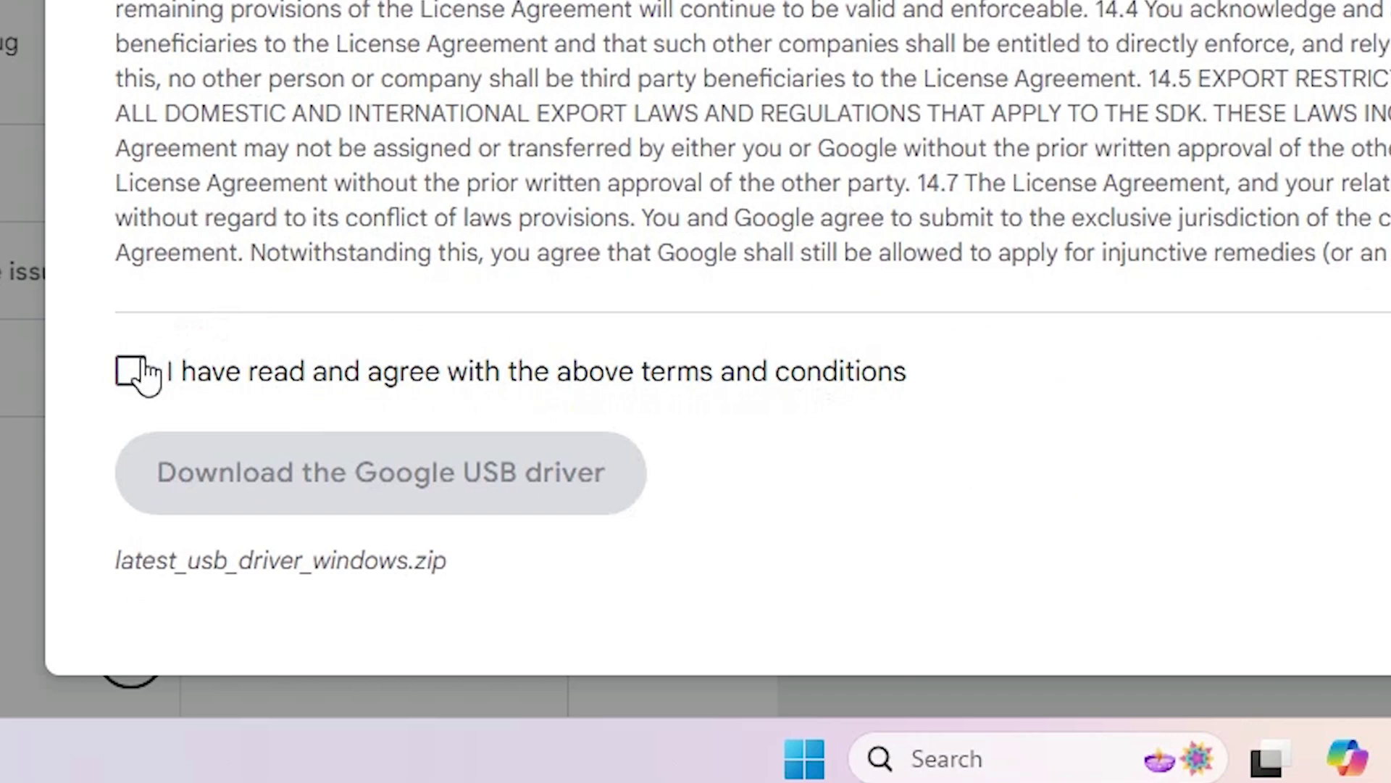
pyautogui.click(176, 604)
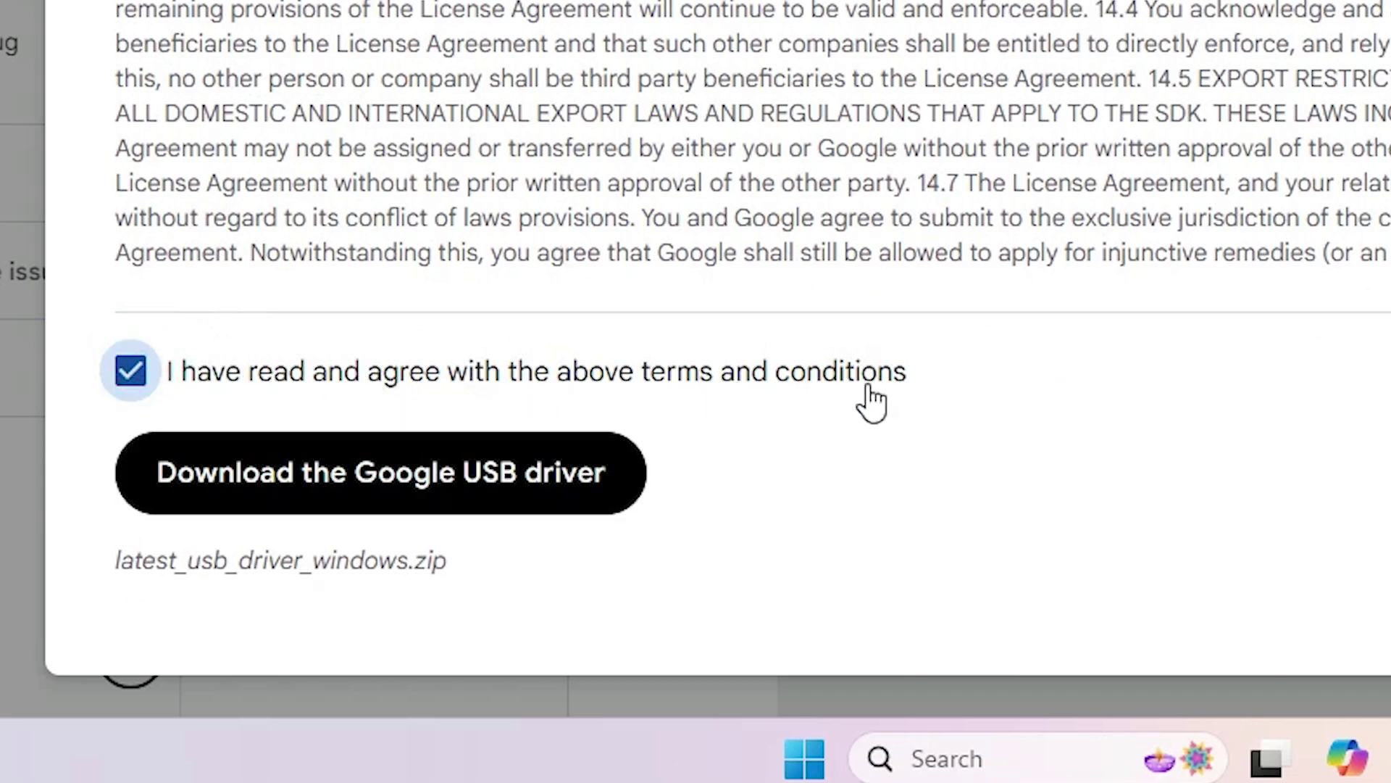
pyautogui.click(498, 499)
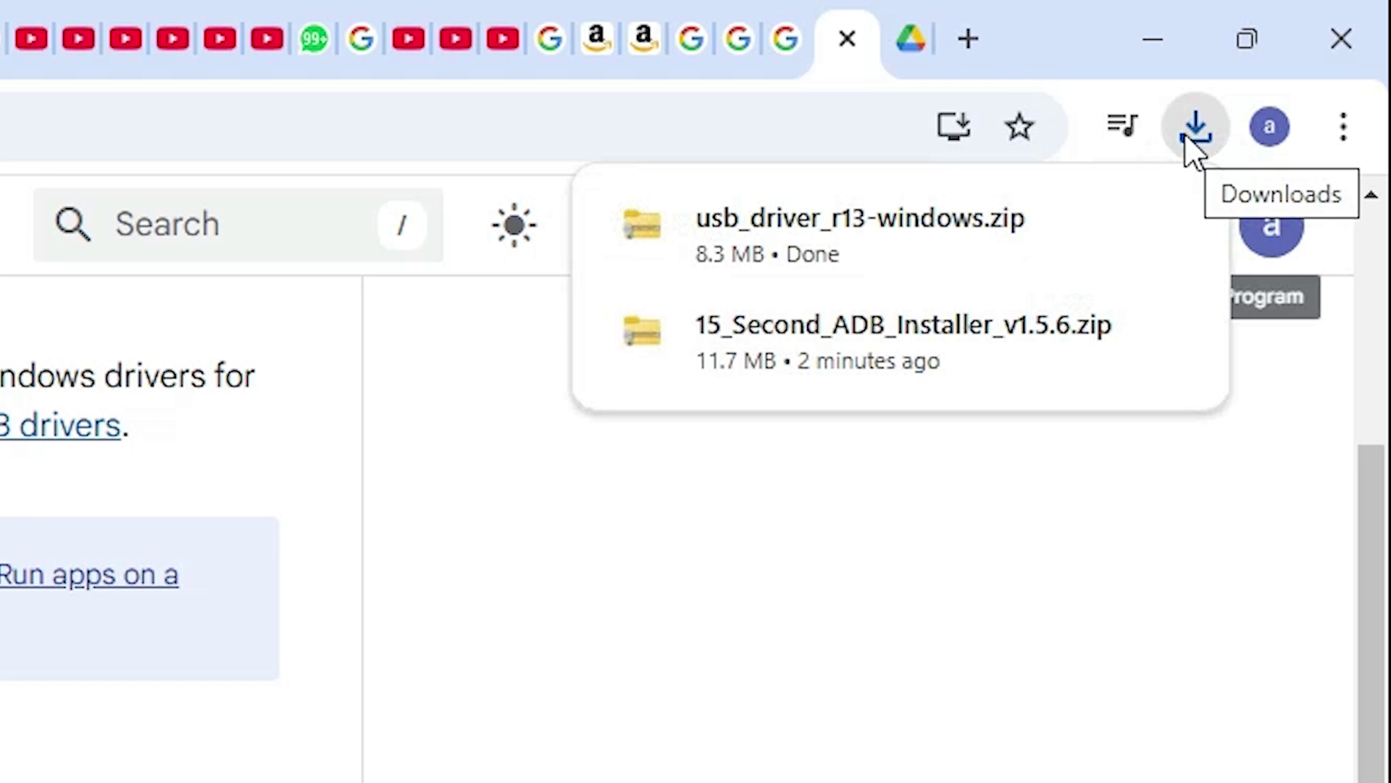
pyautogui.click(1322, 47)
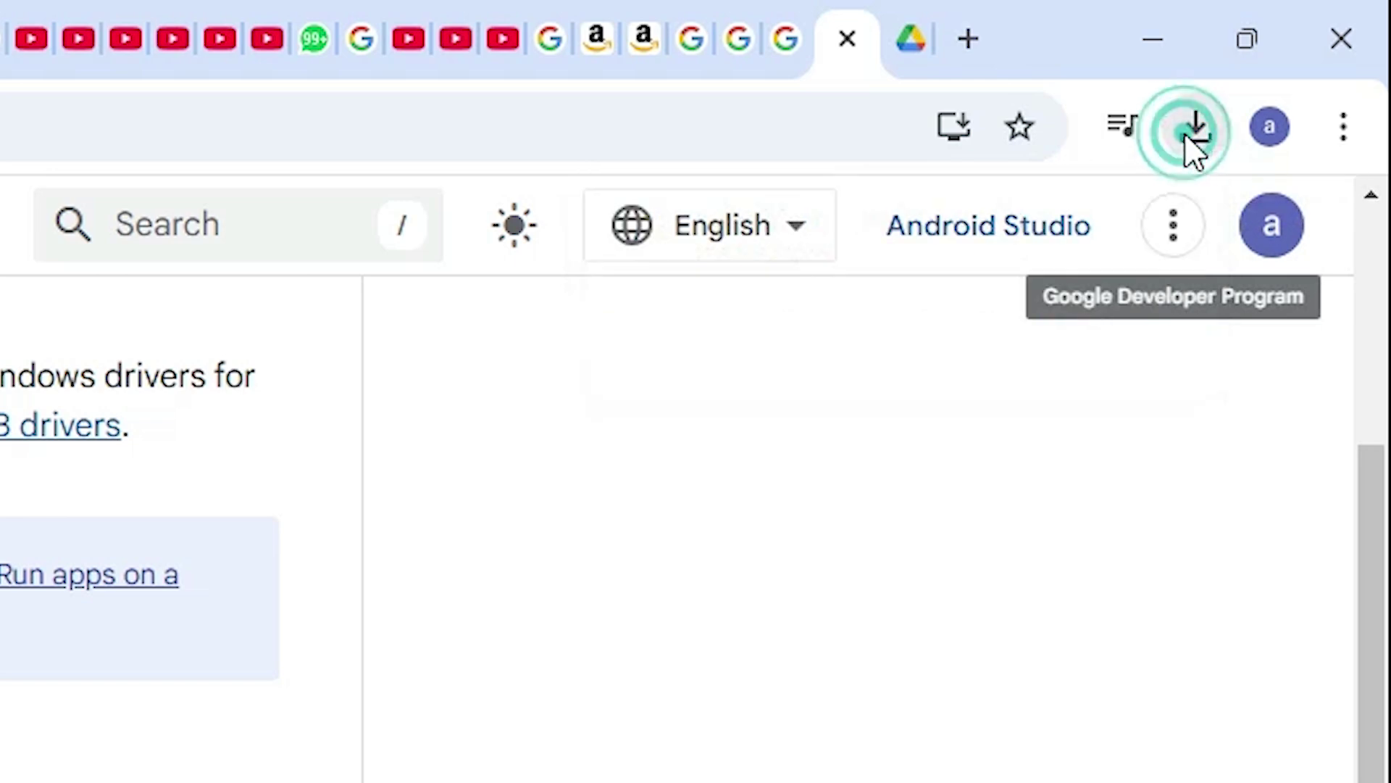
# Step: Move the downloaded usb_driver_r13-windows.zip from the Downloads folder onto the desktop
pyautogui.click(1192, 141)
pyautogui.click(1044, 319)
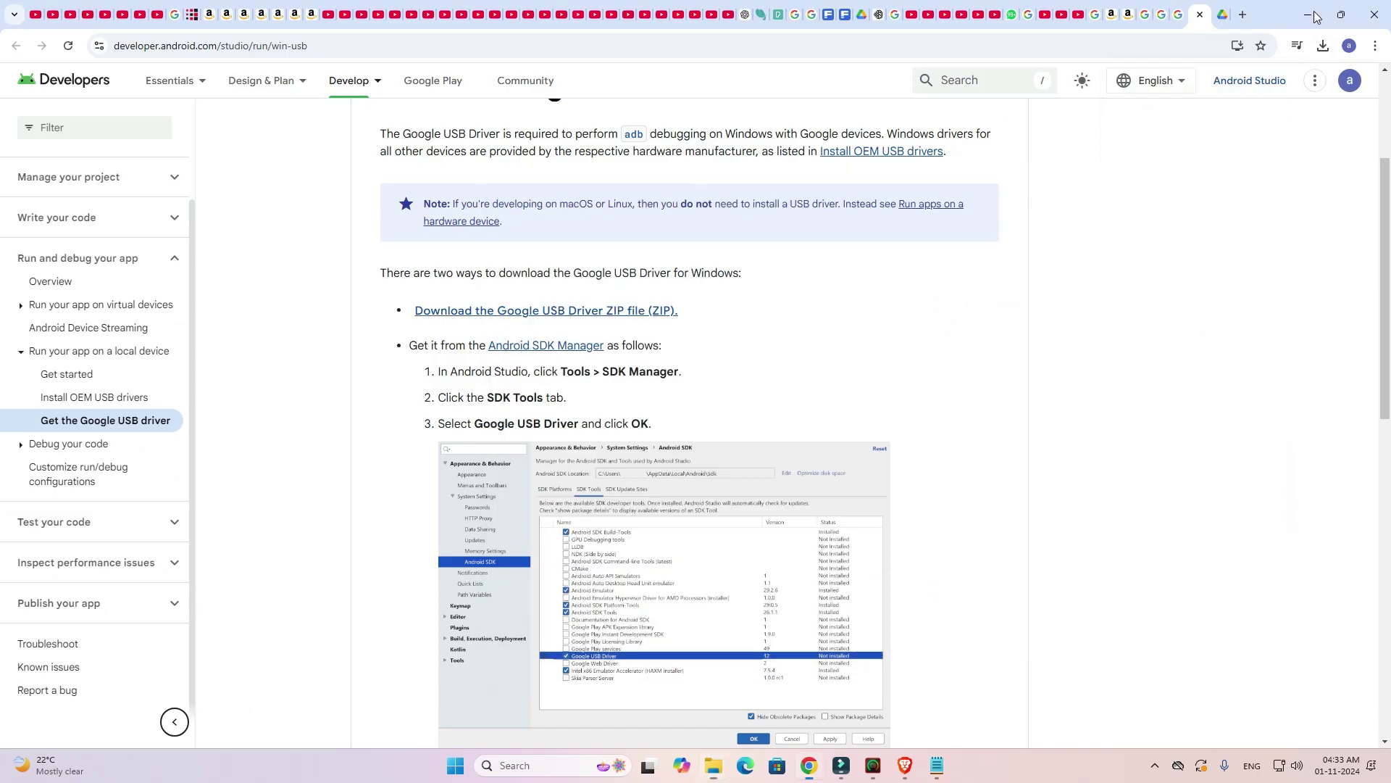
pyautogui.click(1152, 39)
pyautogui.moveTo(717, 355); pyautogui.dragTo(404, 373)
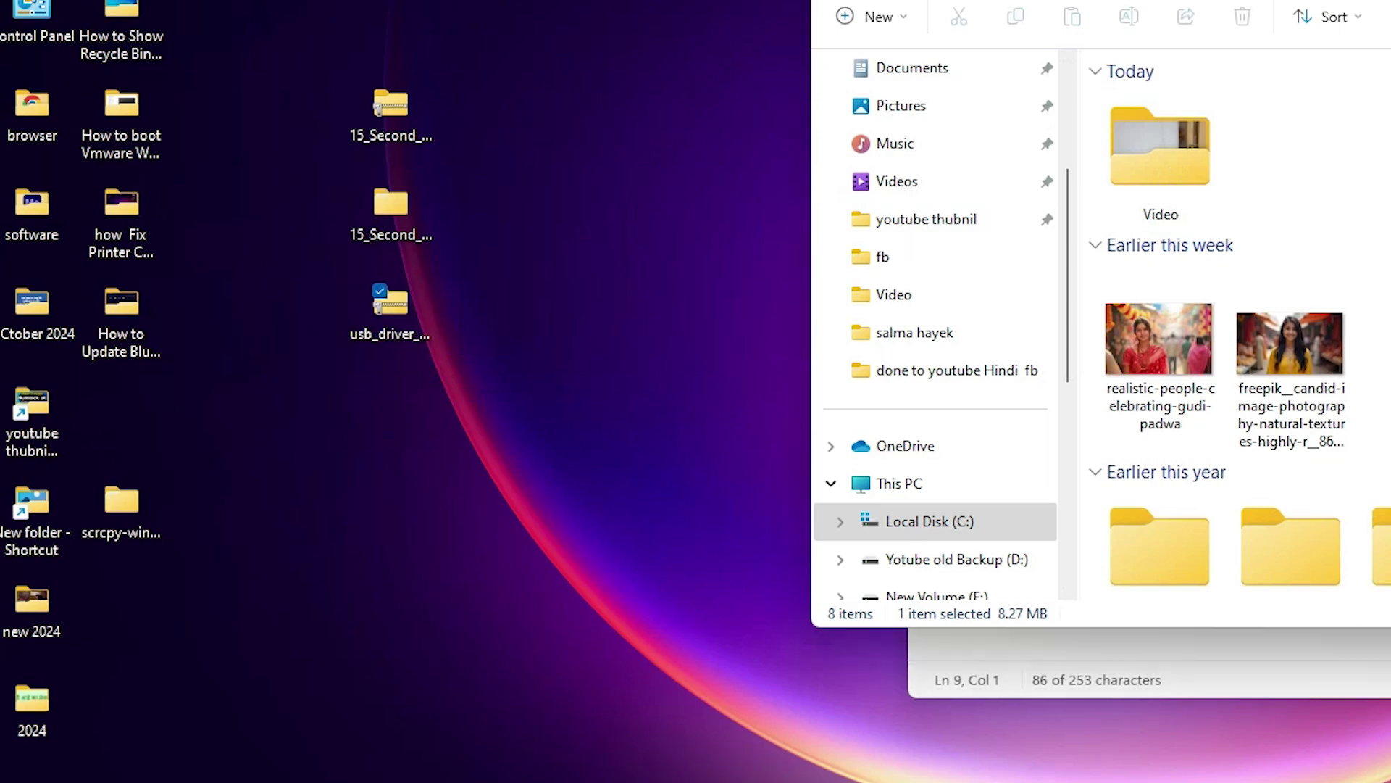
pyautogui.hotkey('alt', 'F4')
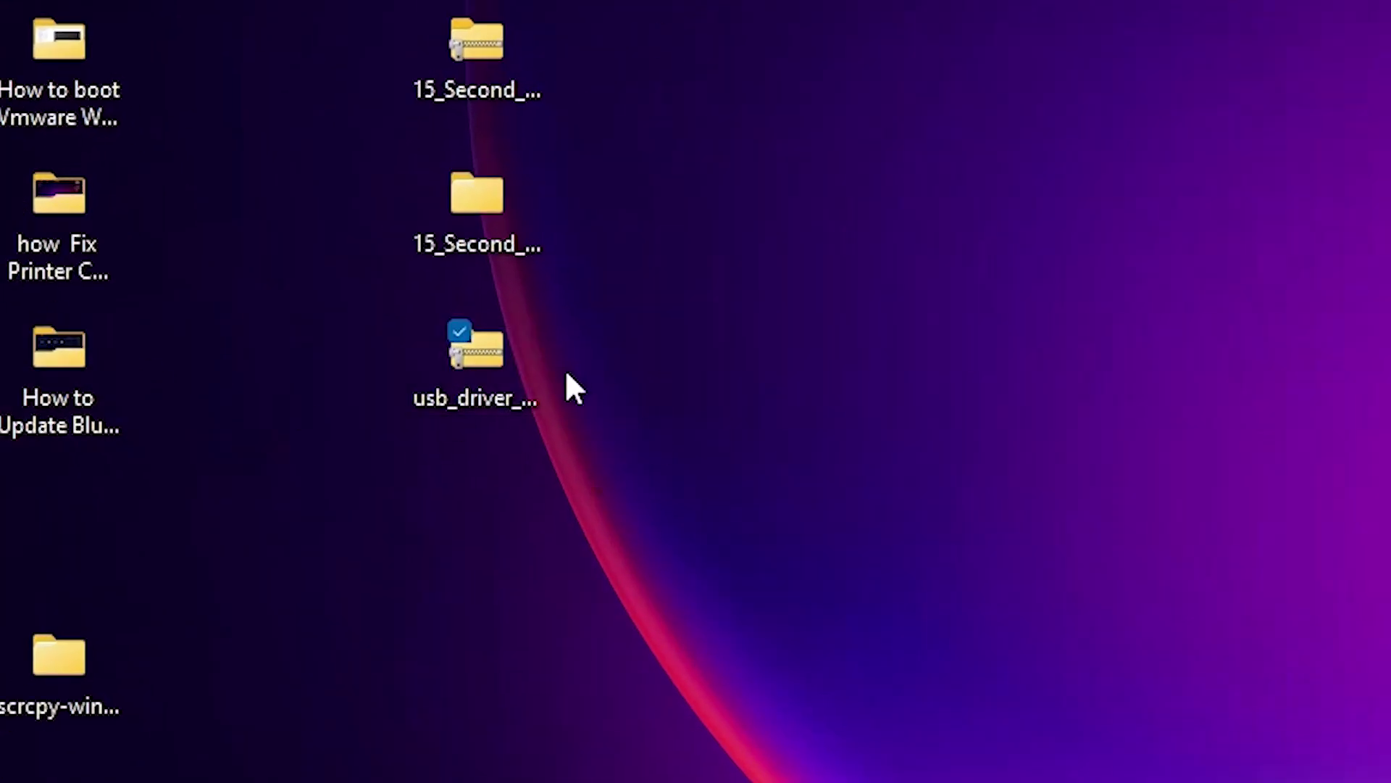
# Step: Extract usb_driver_r13-windows.zip into a usb_driver_r13-windows folder beside it on the desktop
pyautogui.click(390, 315)
pyautogui.rightClick(475, 368)
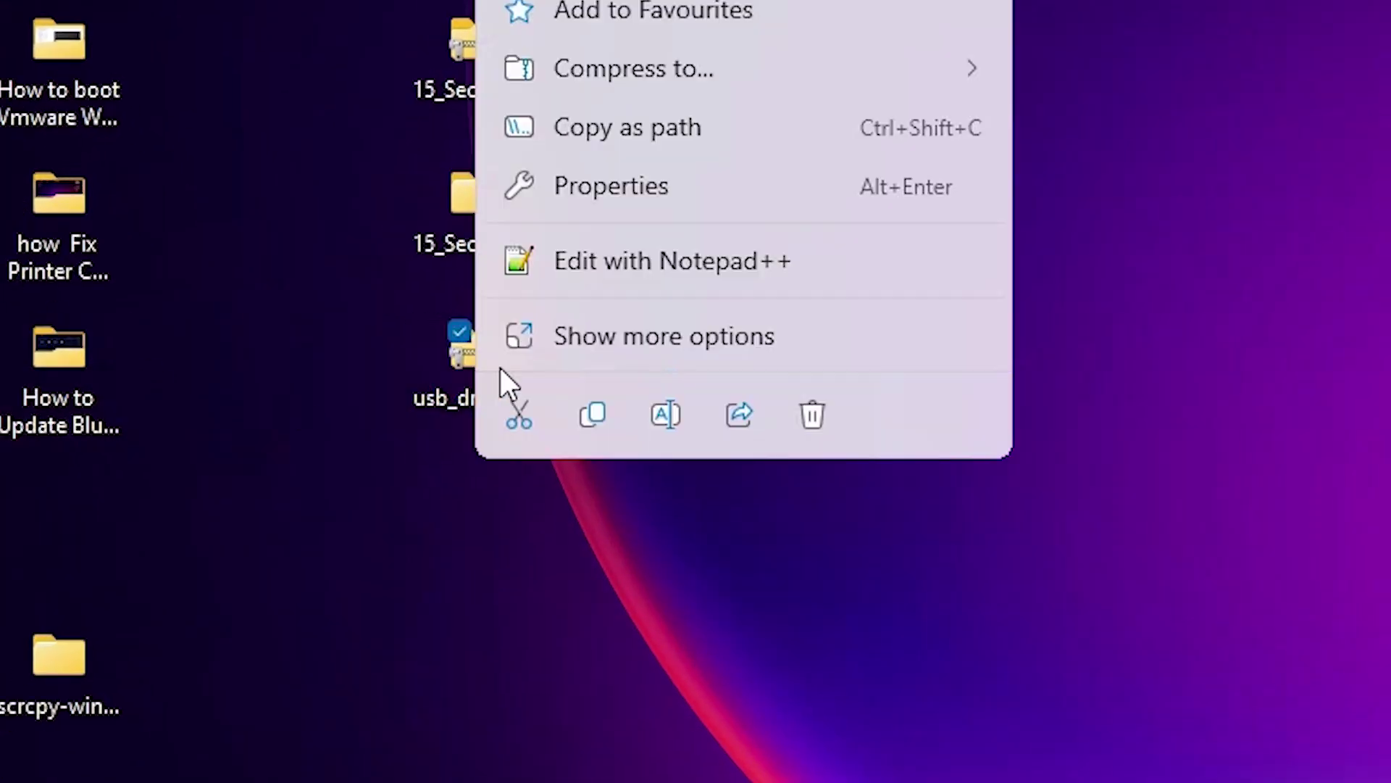
pyautogui.click(667, 342)
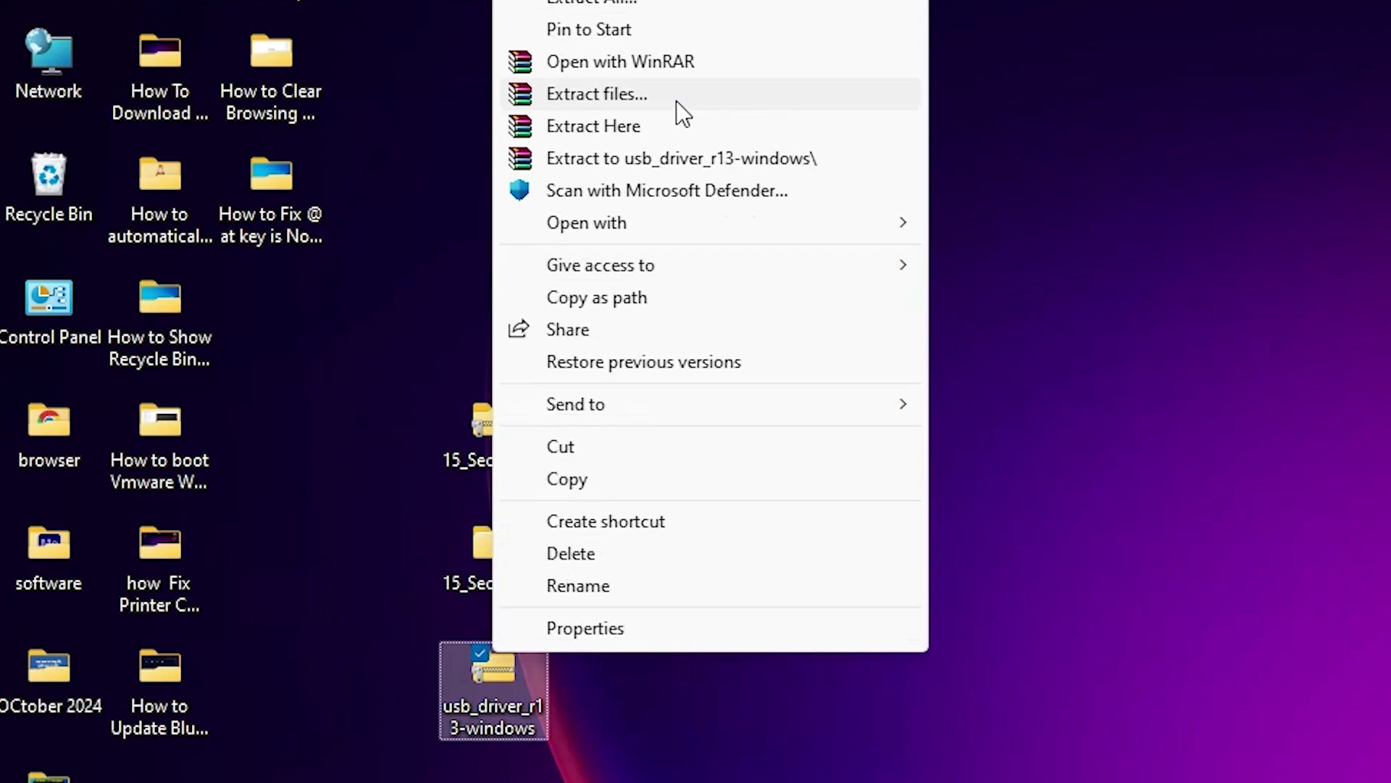
pyautogui.click(676, 98)
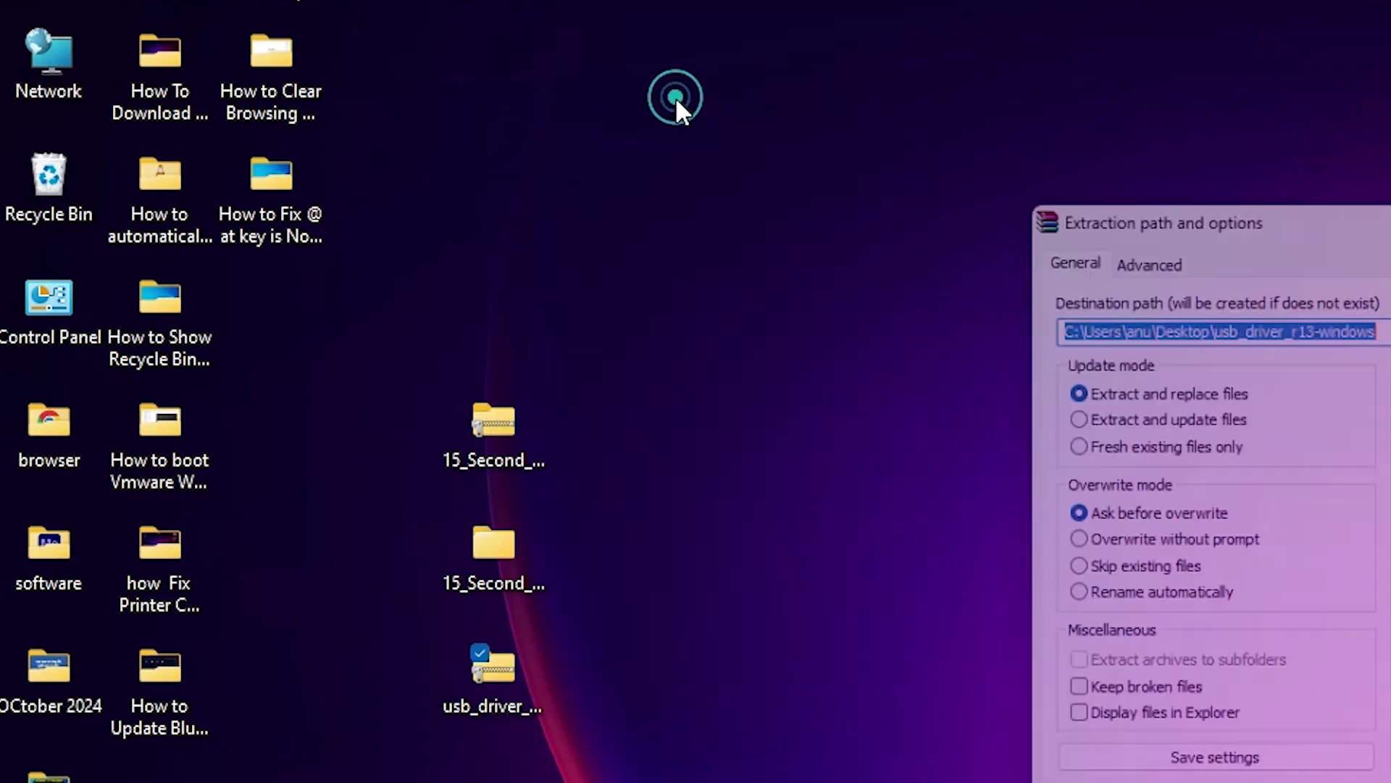
pyautogui.click(779, 724)
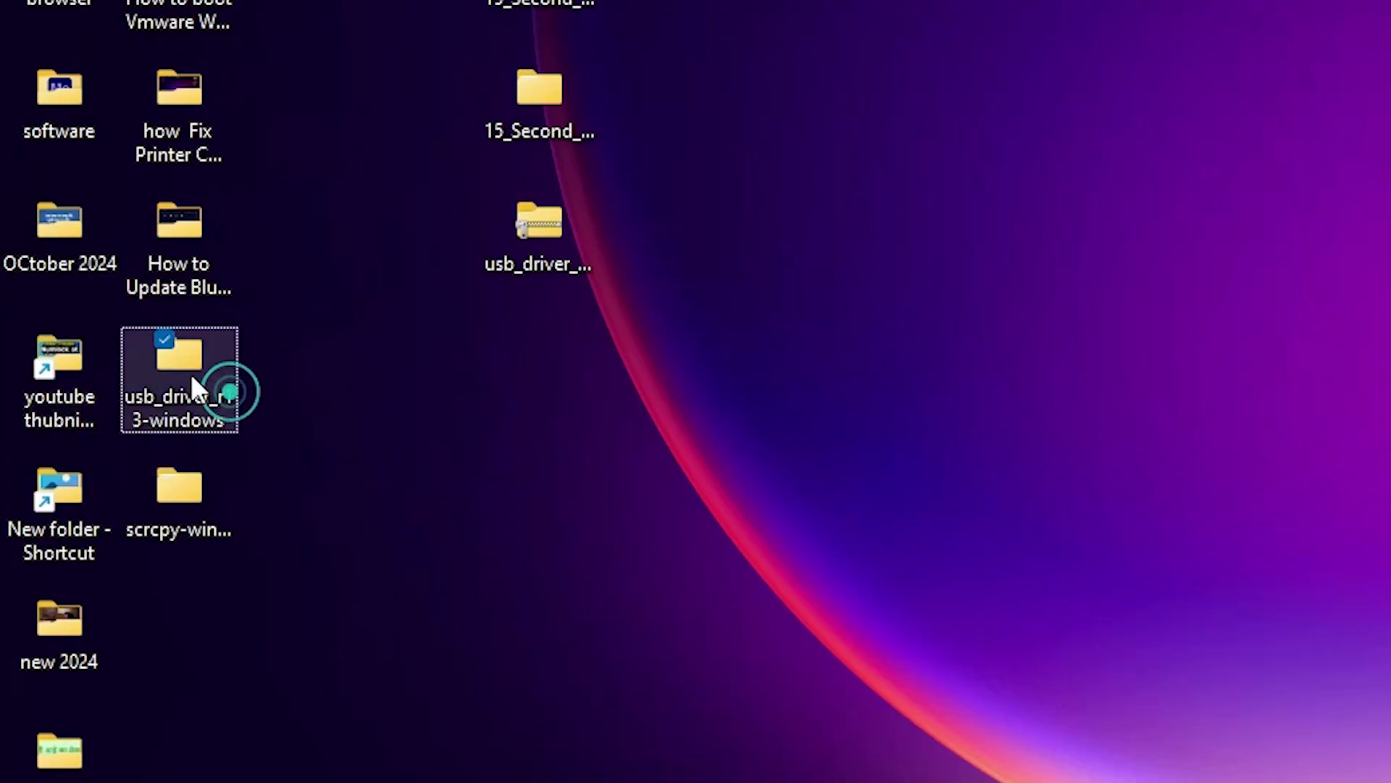
pyautogui.moveTo(193, 388); pyautogui.dragTo(560, 337)
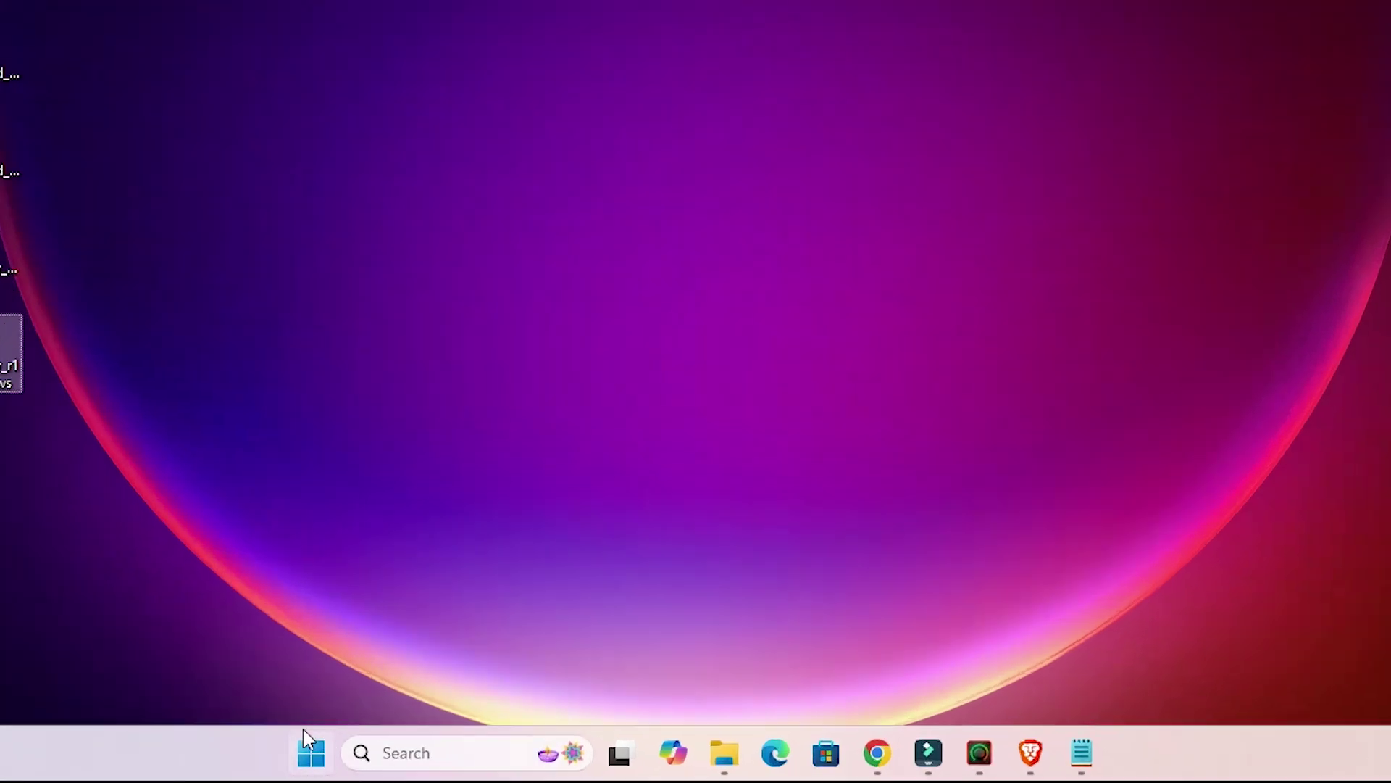
pyautogui.rightClick(310, 750)
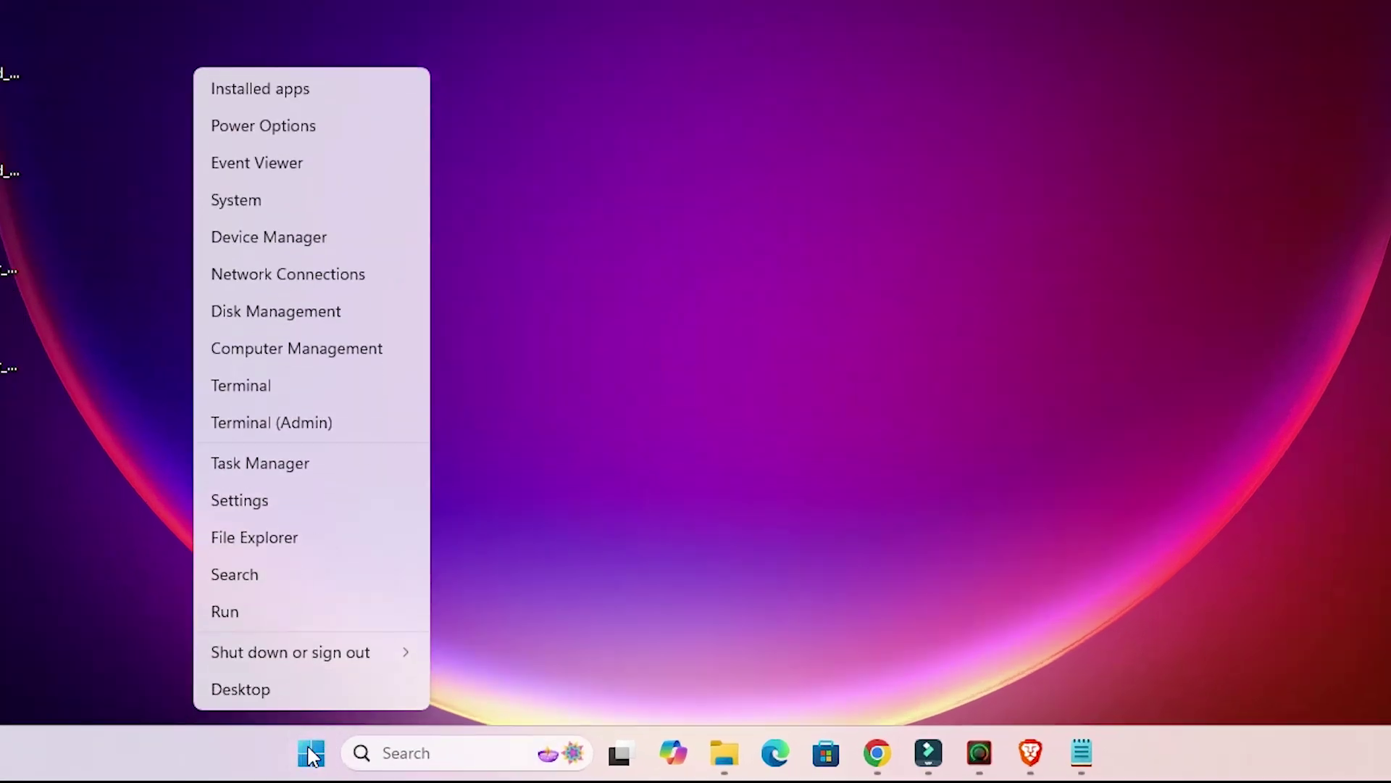
# Step: Open Device Manager, select the computer's root node and choose Add legacy hardware
pyautogui.click(314, 244)
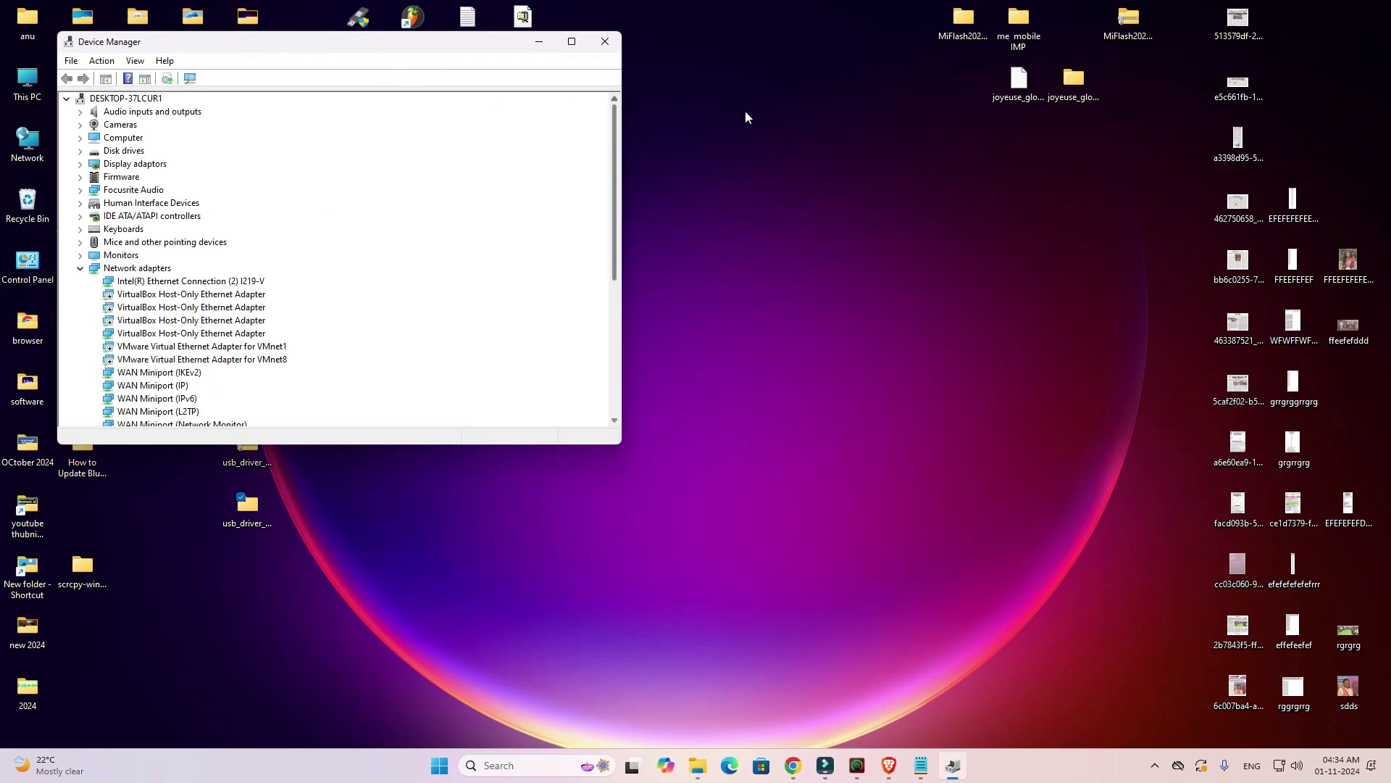
pyautogui.moveTo(294, 52)
pyautogui.mouseDown()
pyautogui.moveTo(588, 106)
pyautogui.moveTo(686, 157)
pyautogui.mouseUp()
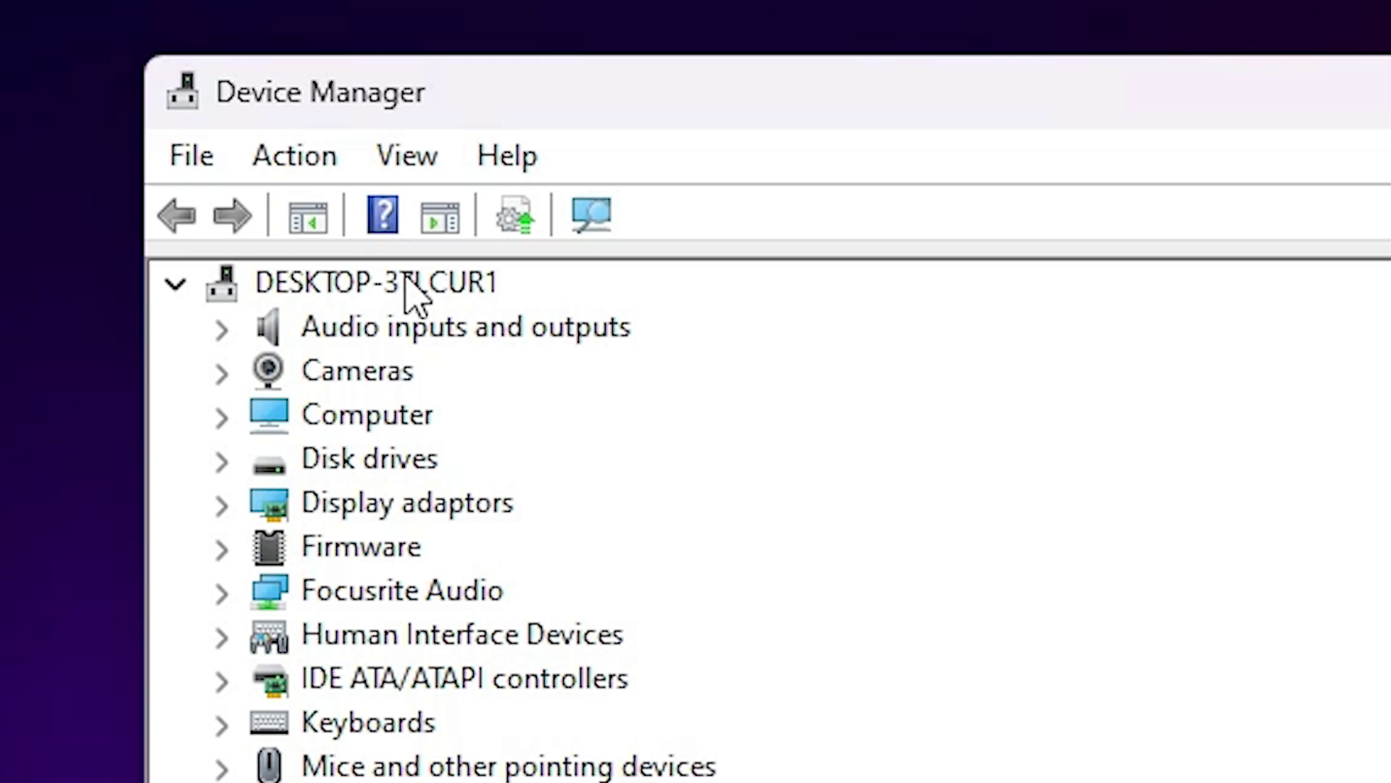
pyautogui.click(460, 284)
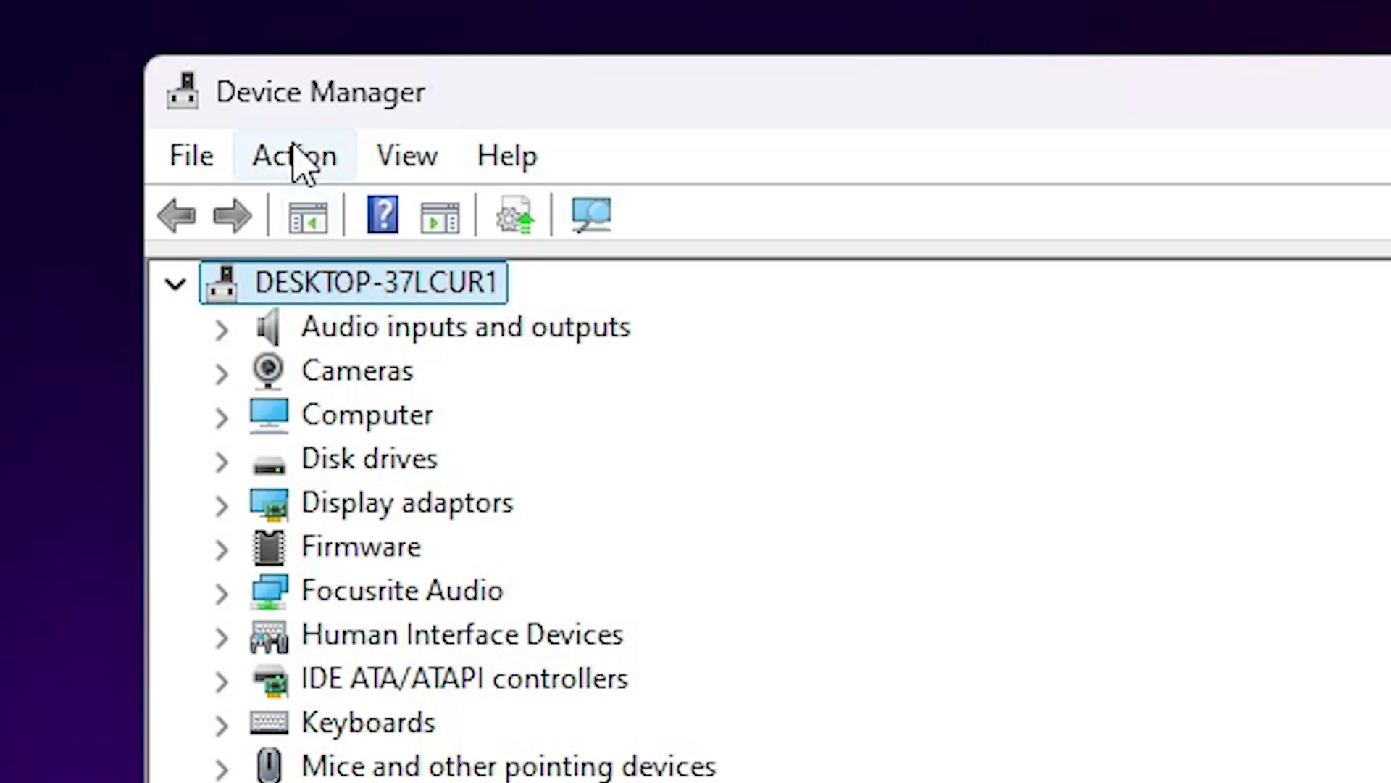
pyautogui.click(316, 158)
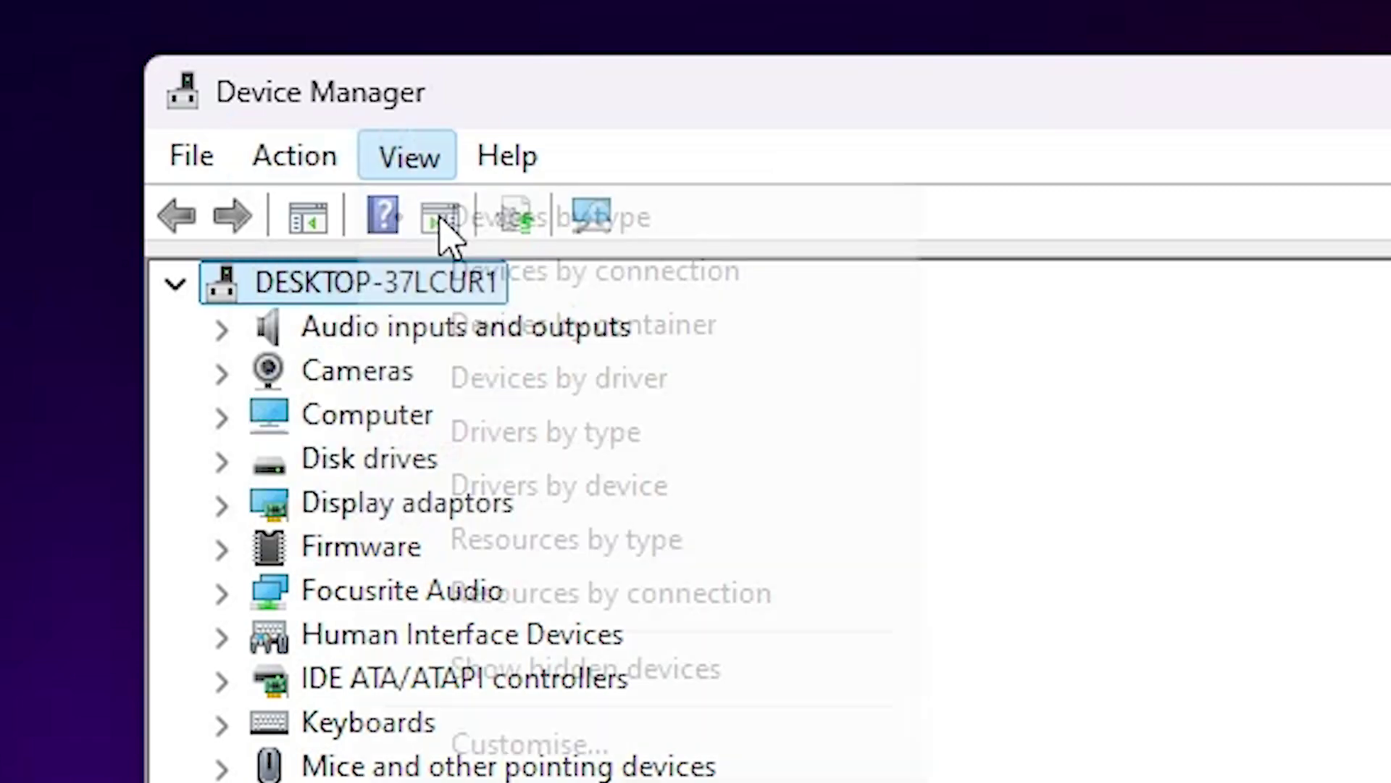
pyautogui.click(391, 348)
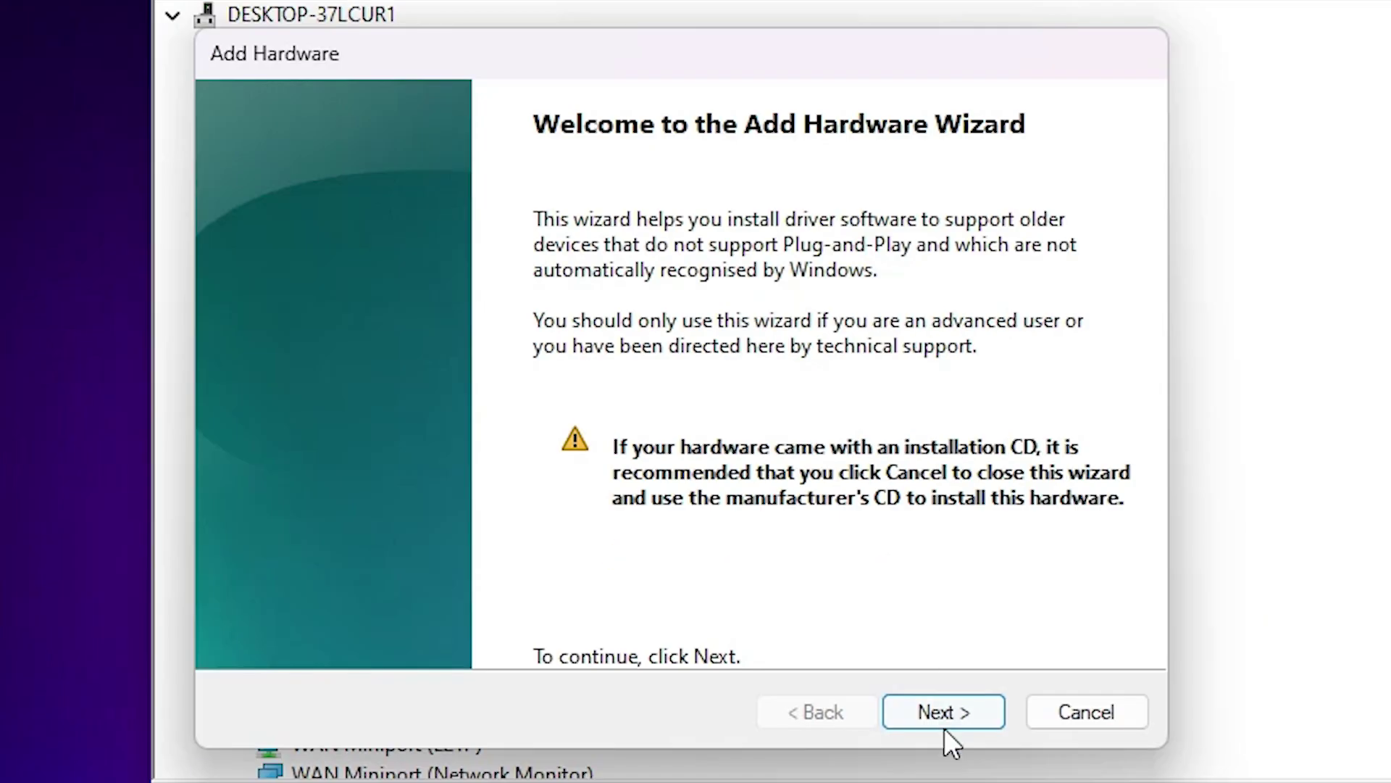
# Step: In the wizard, choose manual selection with Show All Devices and Have Disk
pyautogui.click(942, 713)
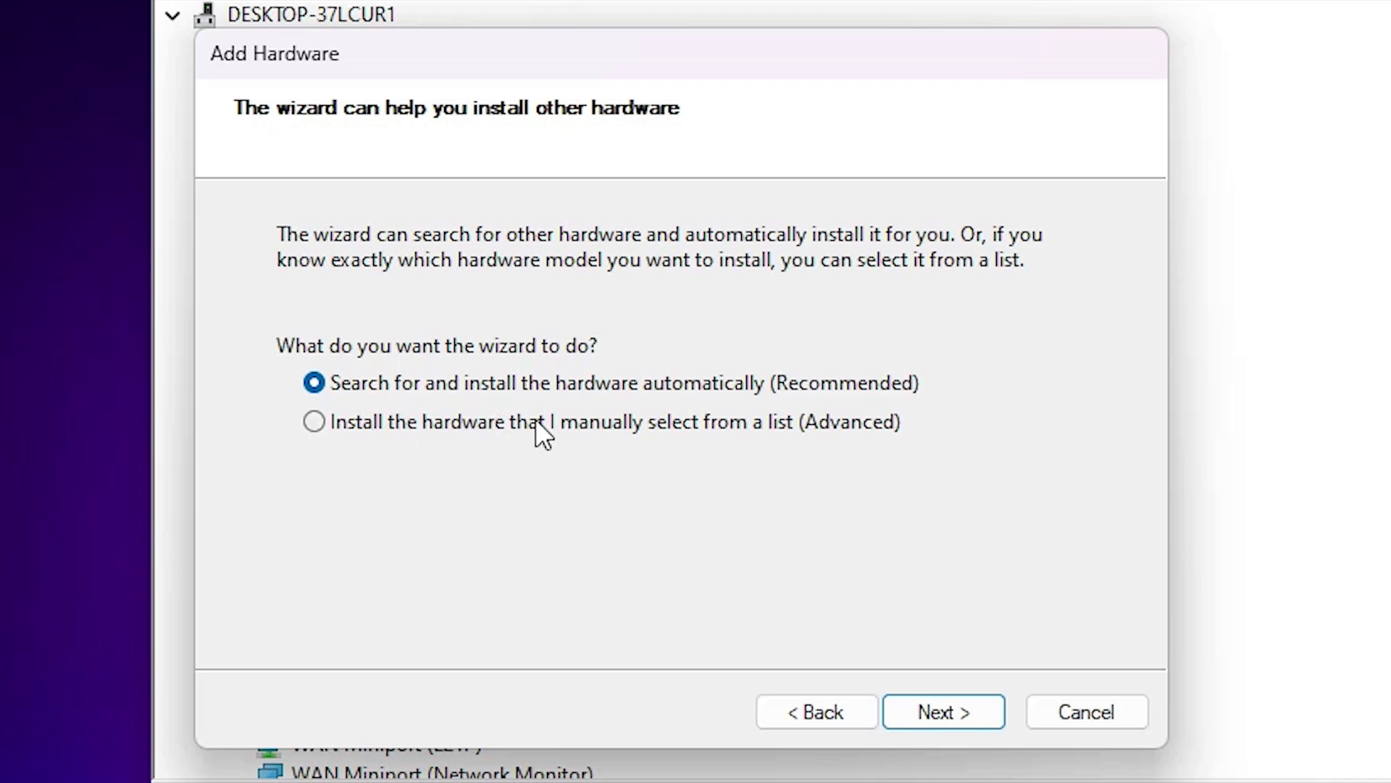
pyautogui.click(713, 422)
pyautogui.click(985, 714)
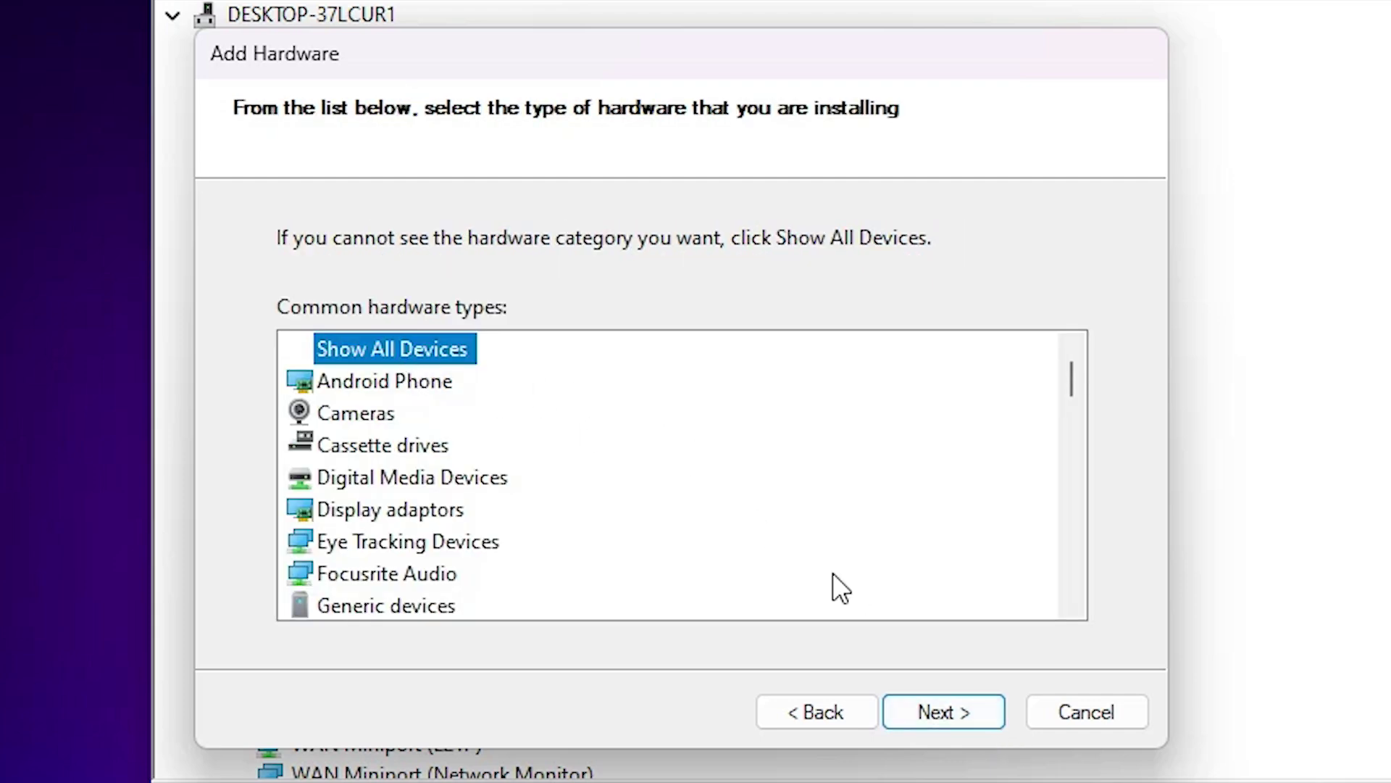
pyautogui.click(944, 710)
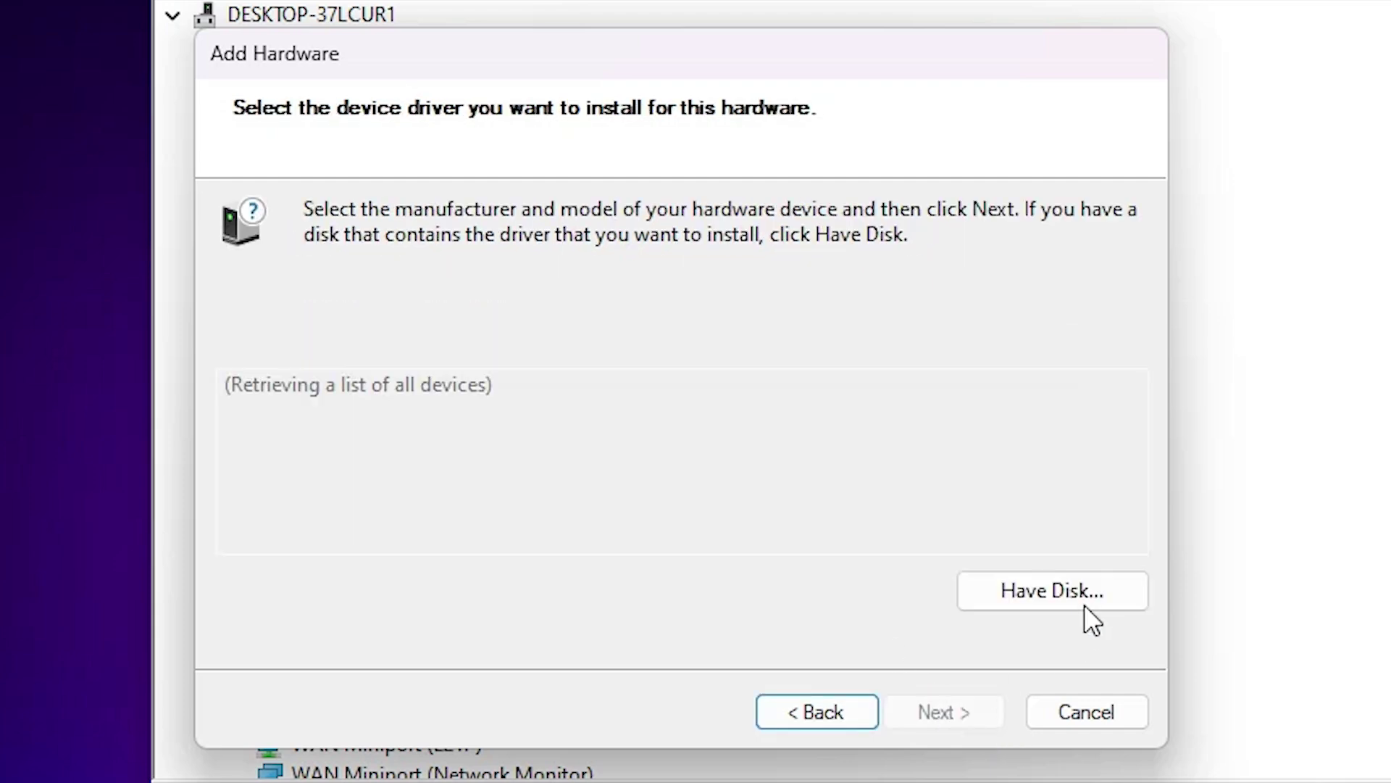
pyautogui.click(1085, 606)
pyautogui.click(998, 565)
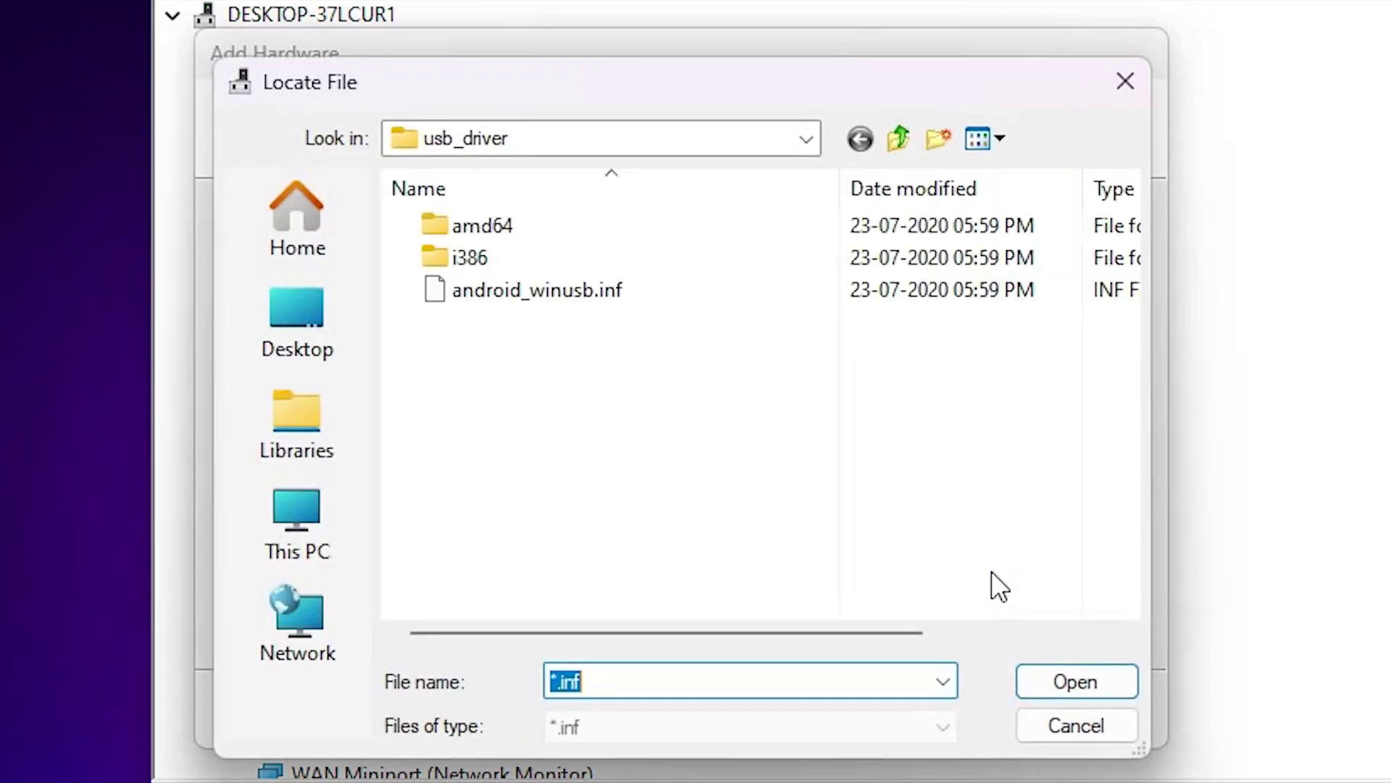
# Step: Load android_winusb.inf from the desktop's usb_driver_r13-windows\usb_driver folder
pyautogui.click(286, 334)
pyautogui.scroll(-2, 674, 362)
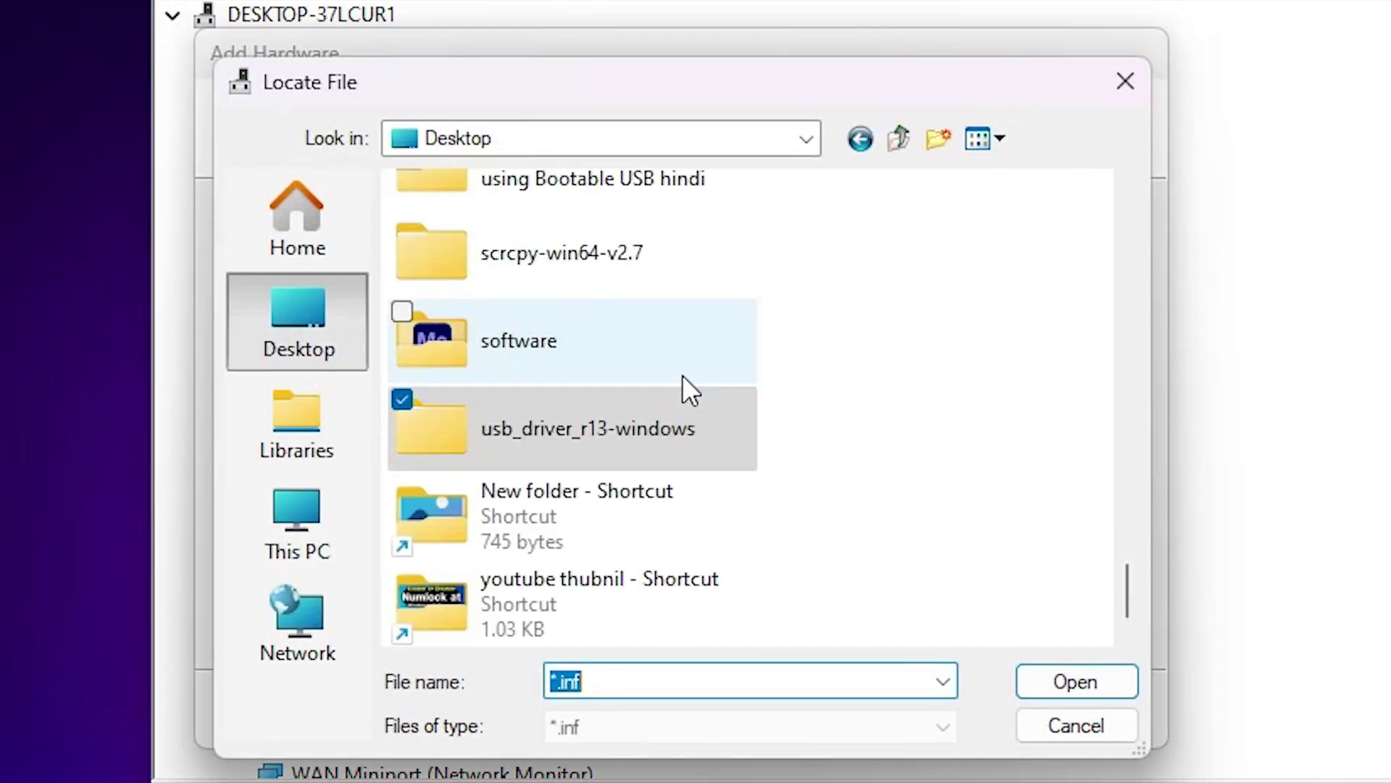
pyautogui.click(585, 422)
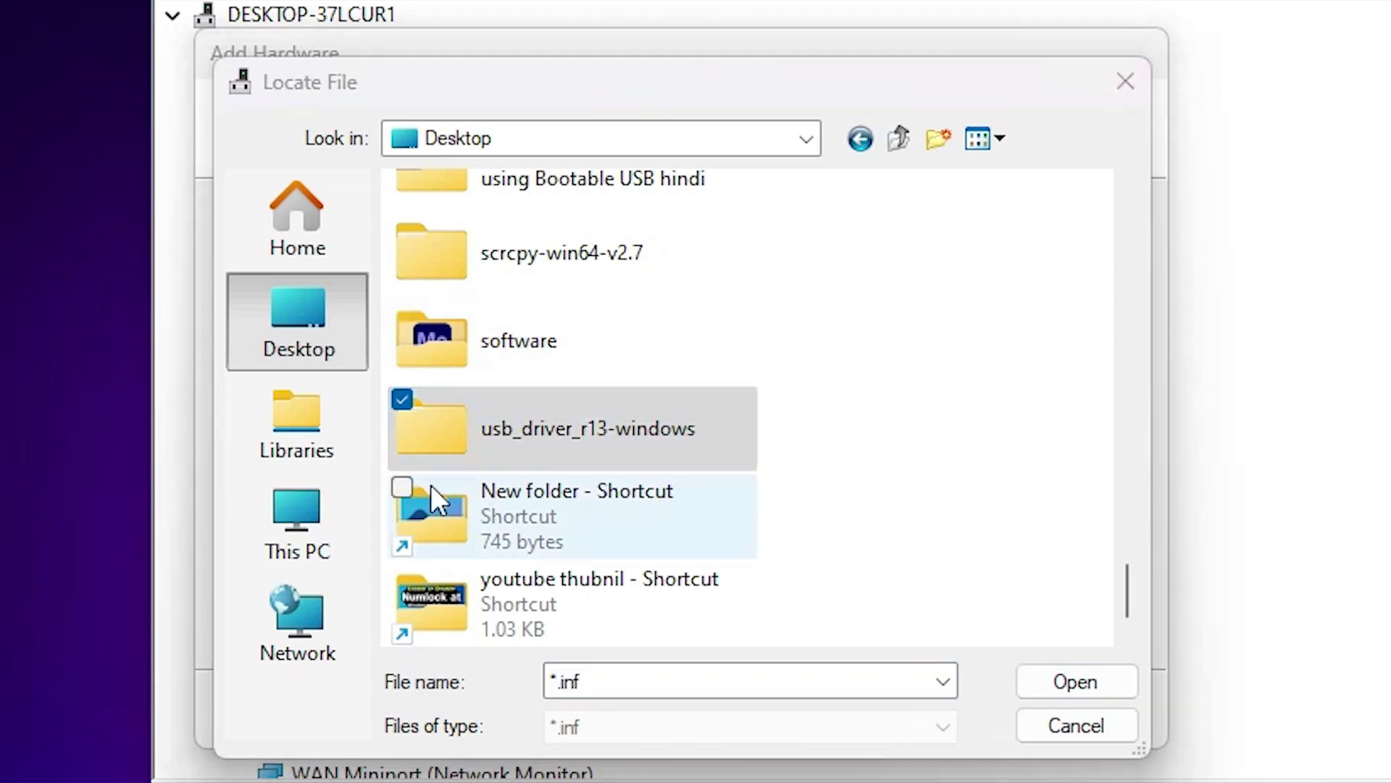
pyautogui.doubleClick(555, 416)
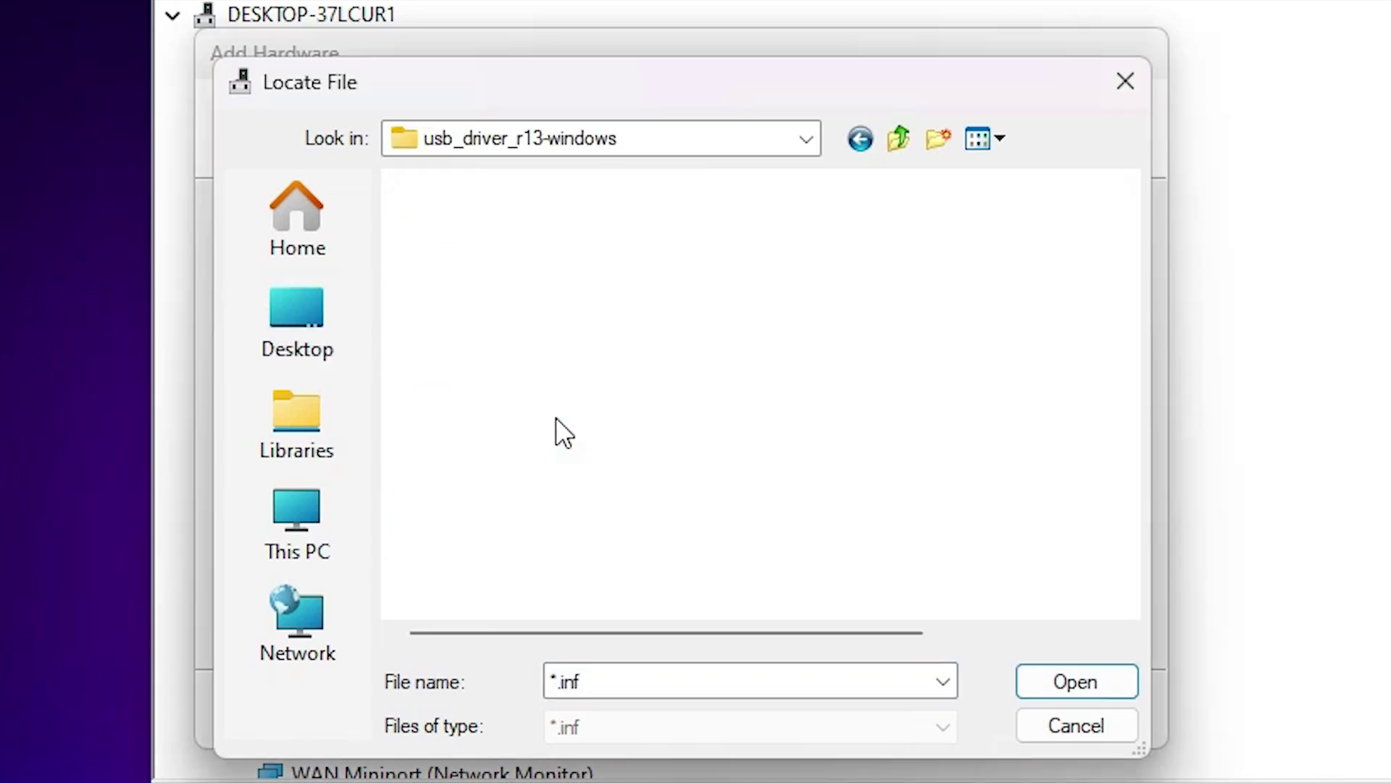
pyautogui.doubleClick(507, 225)
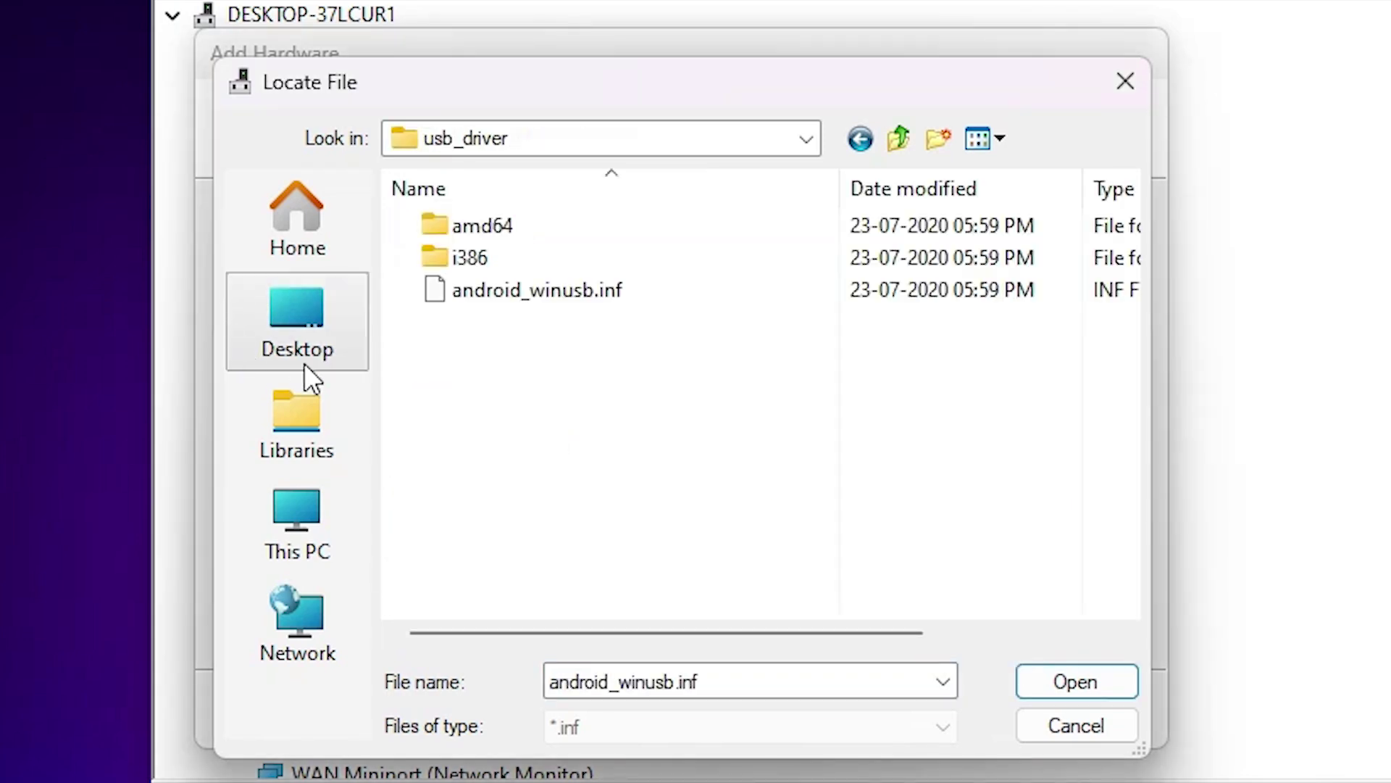
pyautogui.click(537, 284)
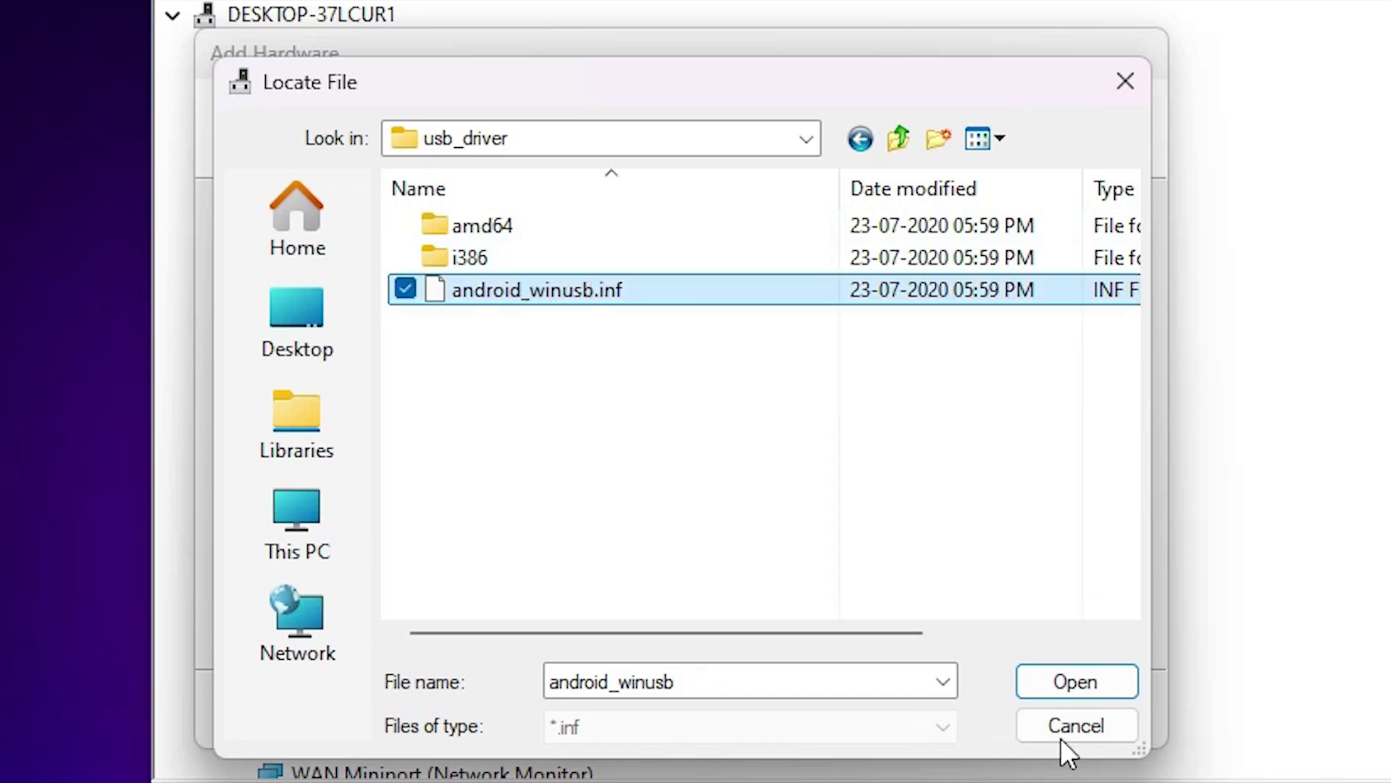
pyautogui.click(1097, 685)
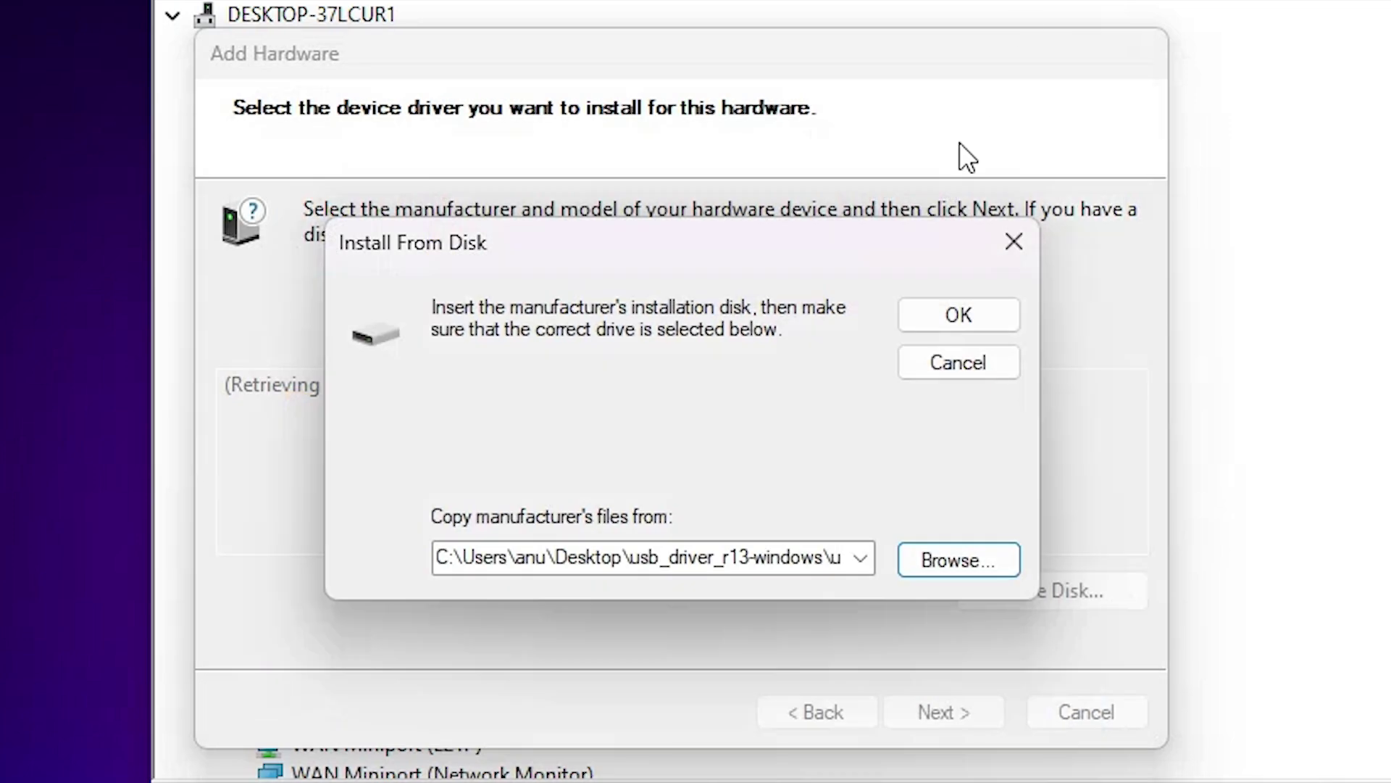
pyautogui.click(960, 313)
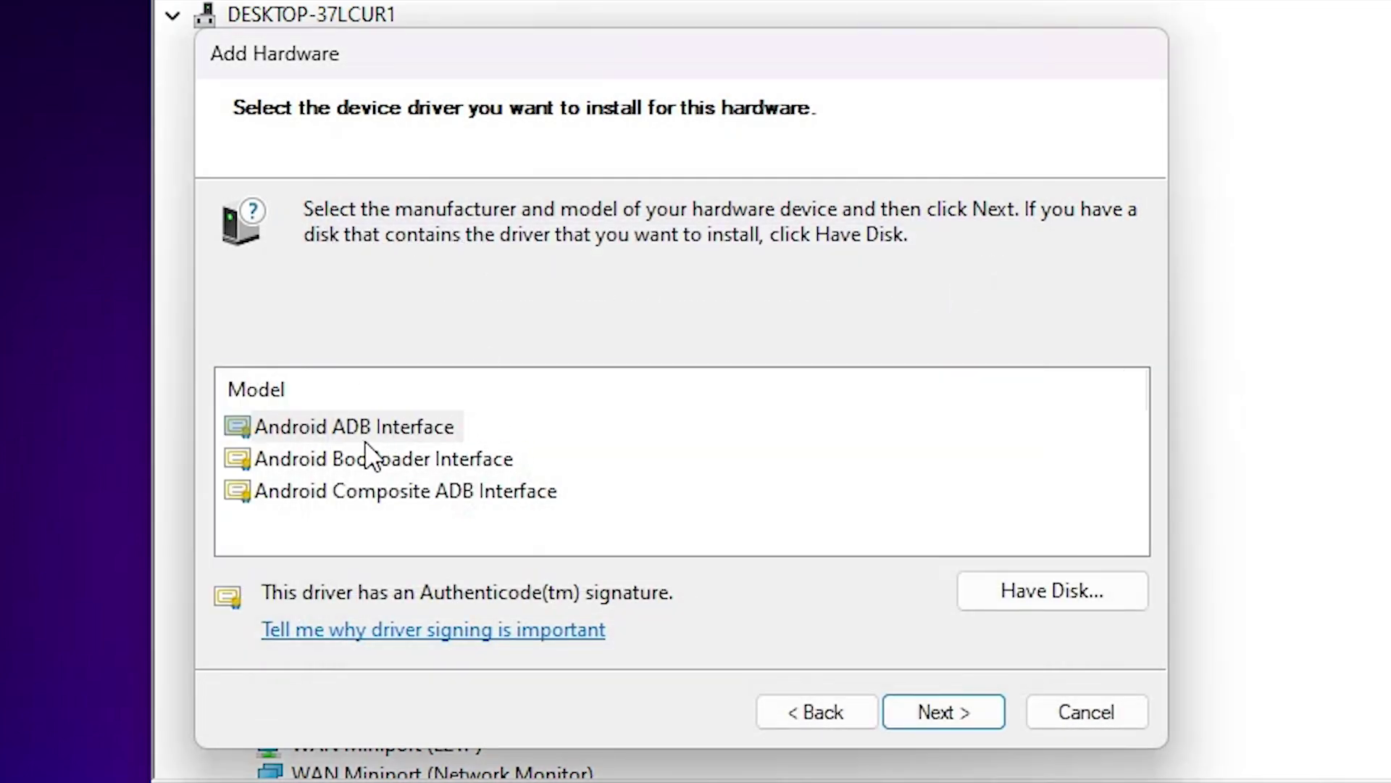
# Step: Install the Android ADB Interface model and finish the wizard
pyautogui.click(391, 433)
pyautogui.click(969, 717)
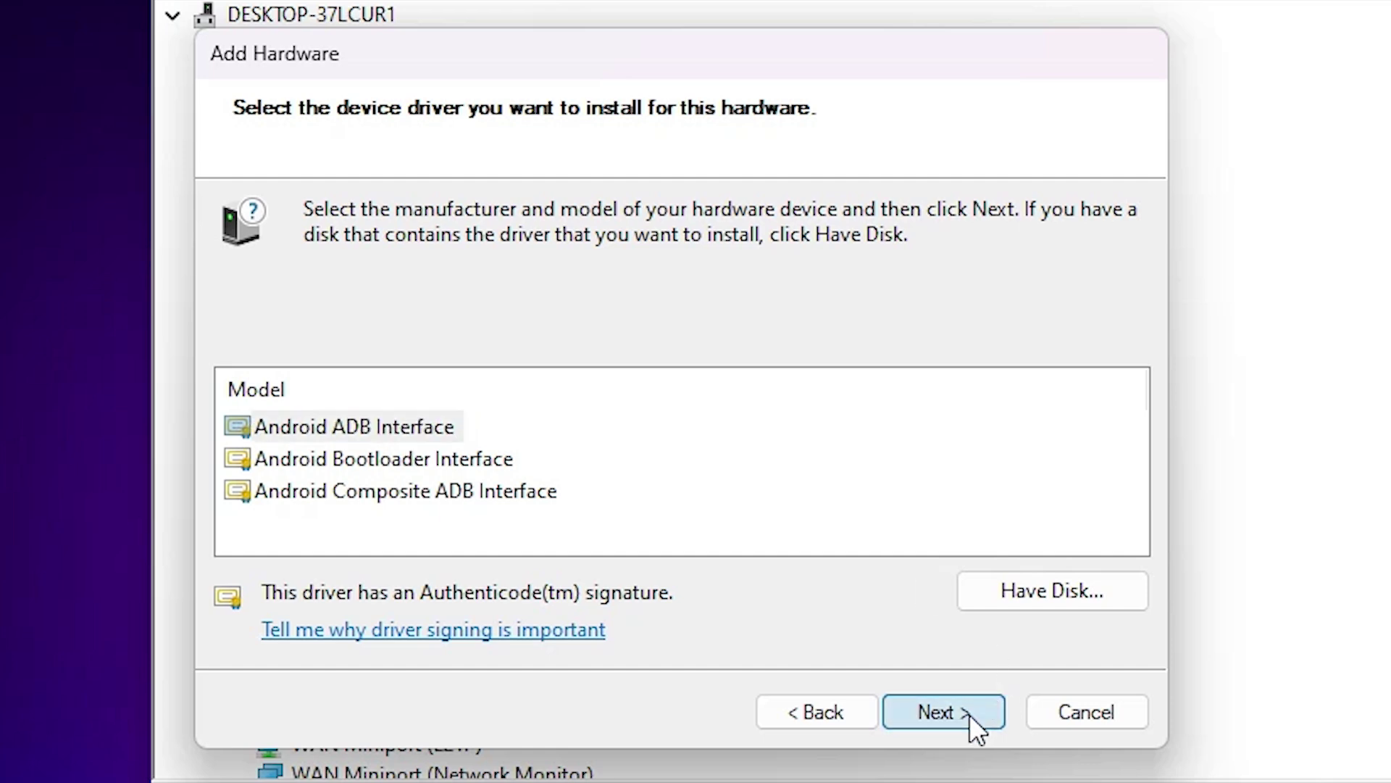
pyautogui.click(969, 714)
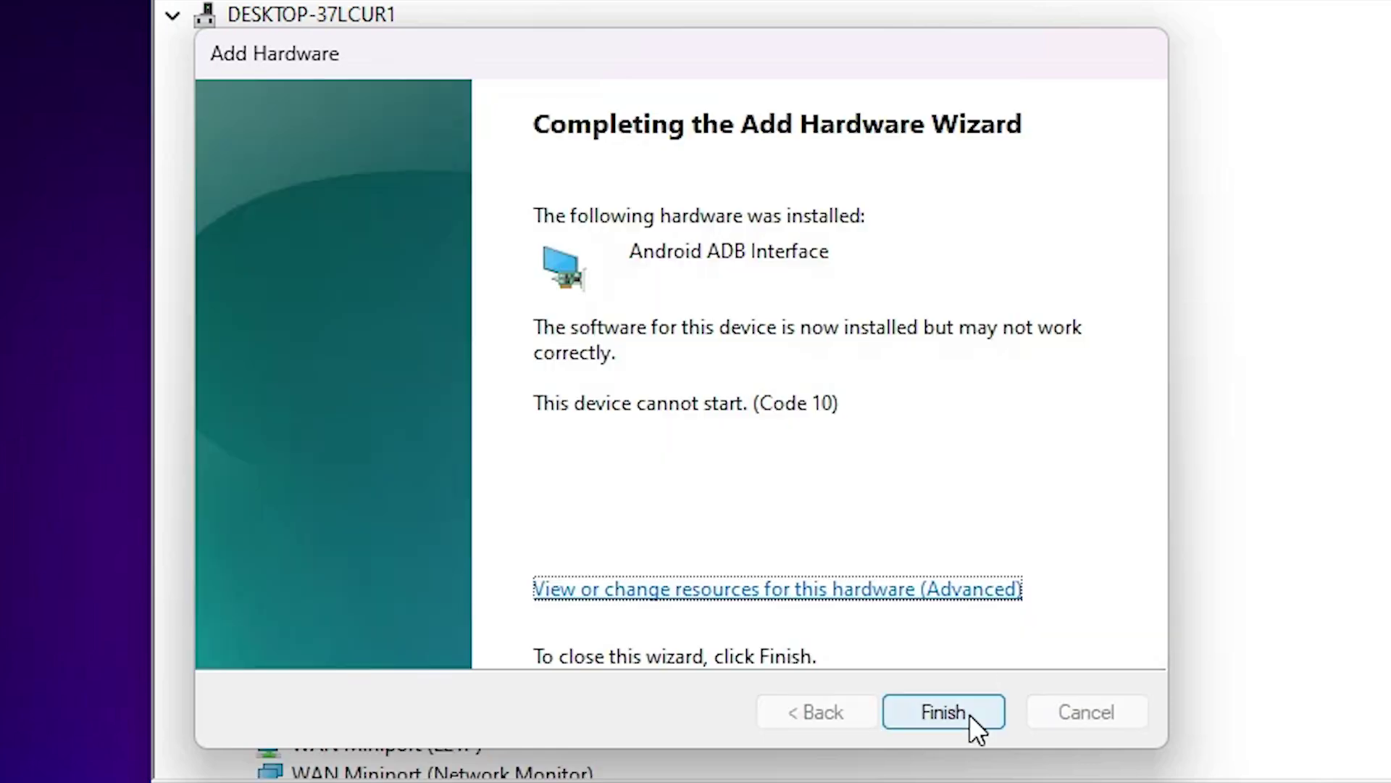
pyautogui.click(970, 715)
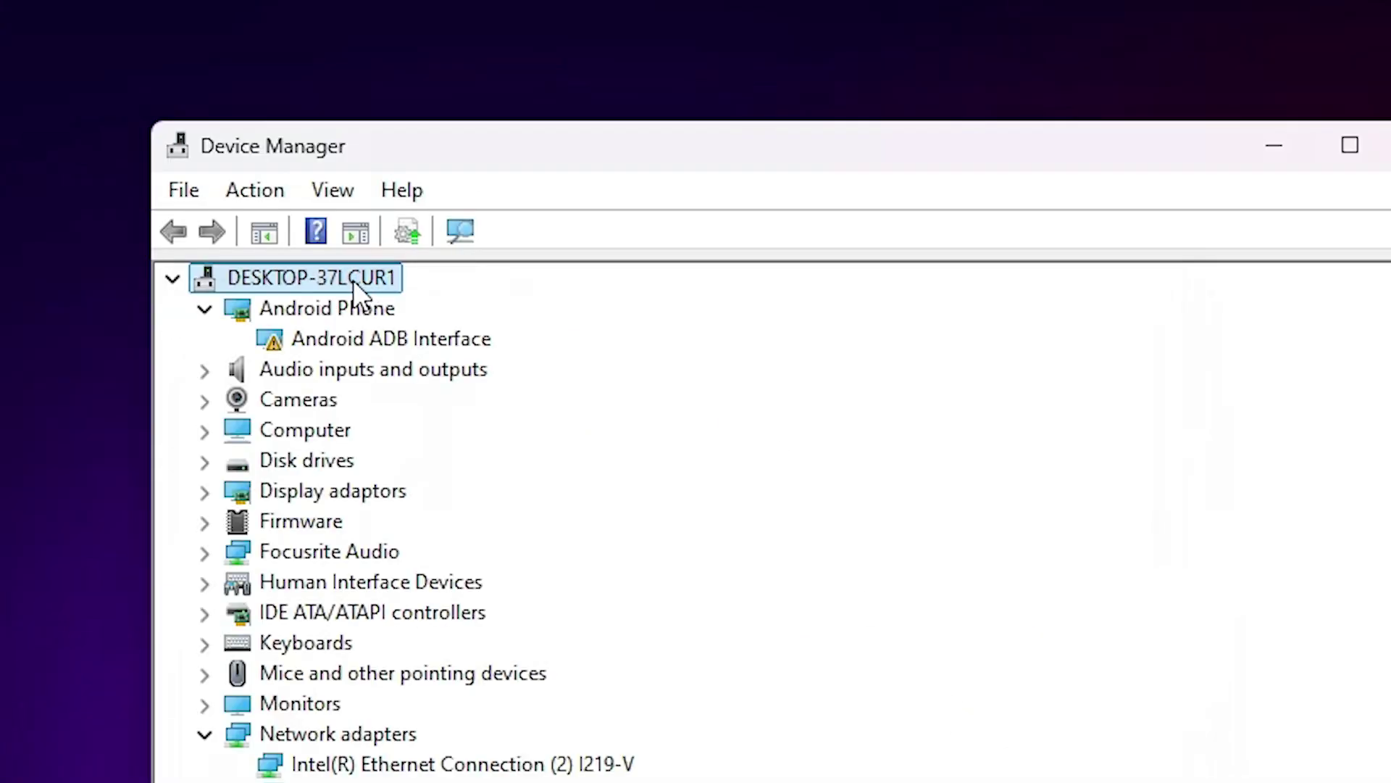
# Step: Run Add legacy hardware with manual selection and load android_winusb.inf through Have Disk
pyautogui.click(245, 190)
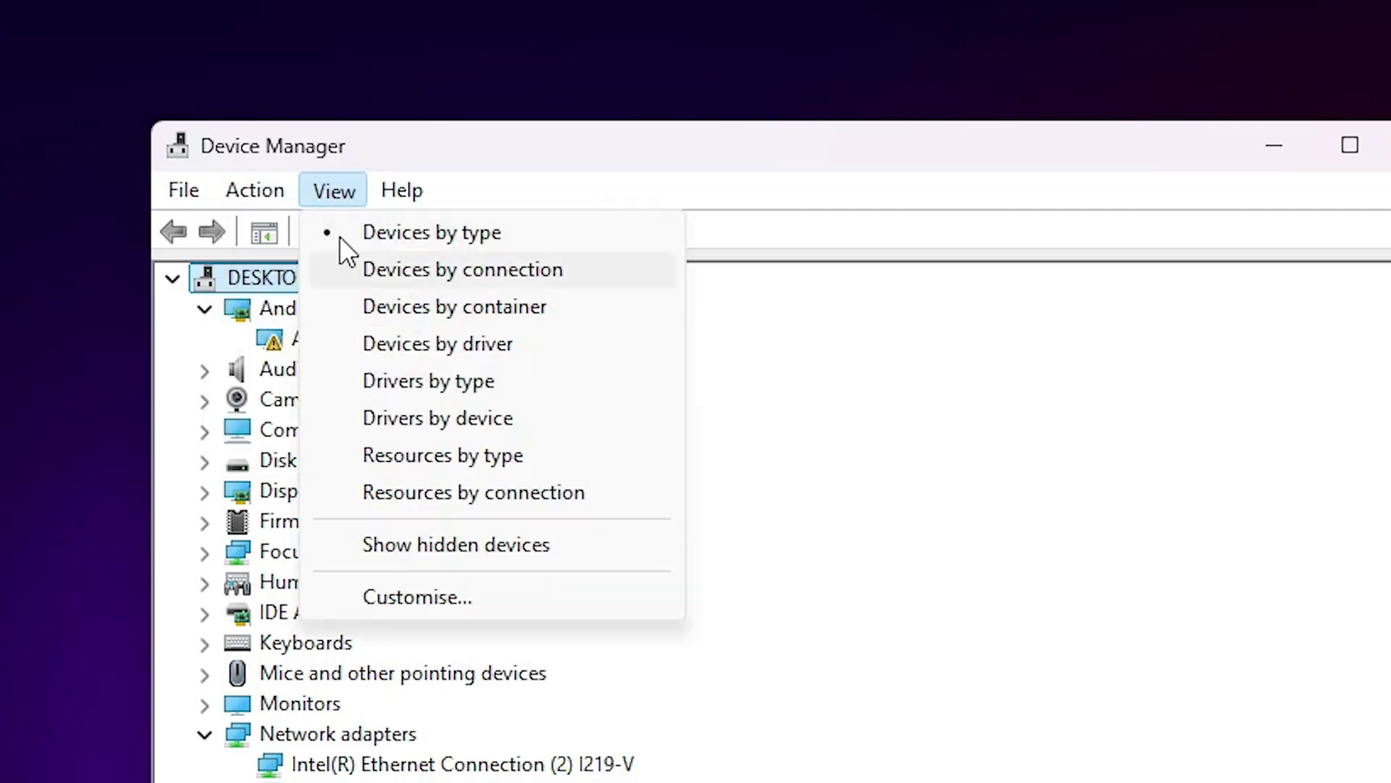
pyautogui.click(329, 324)
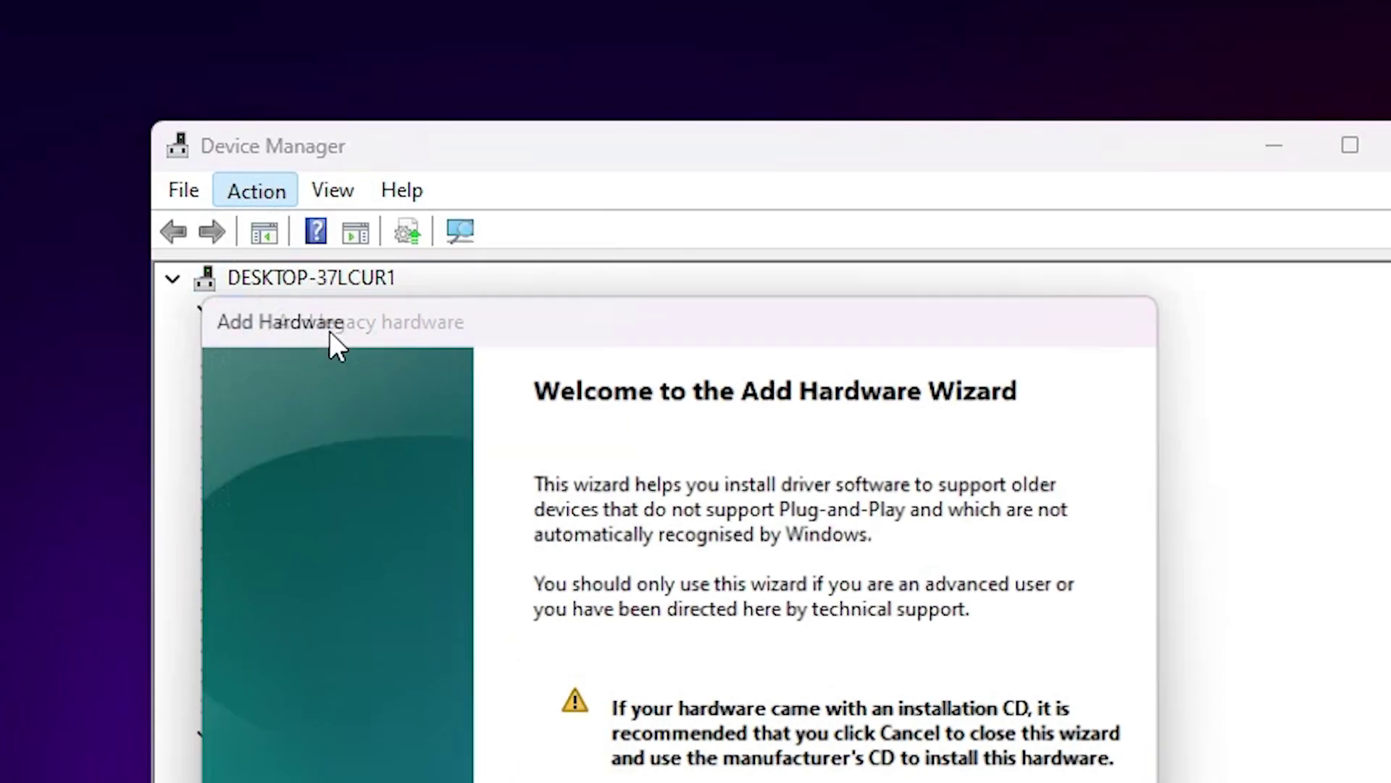
pyautogui.click(951, 684)
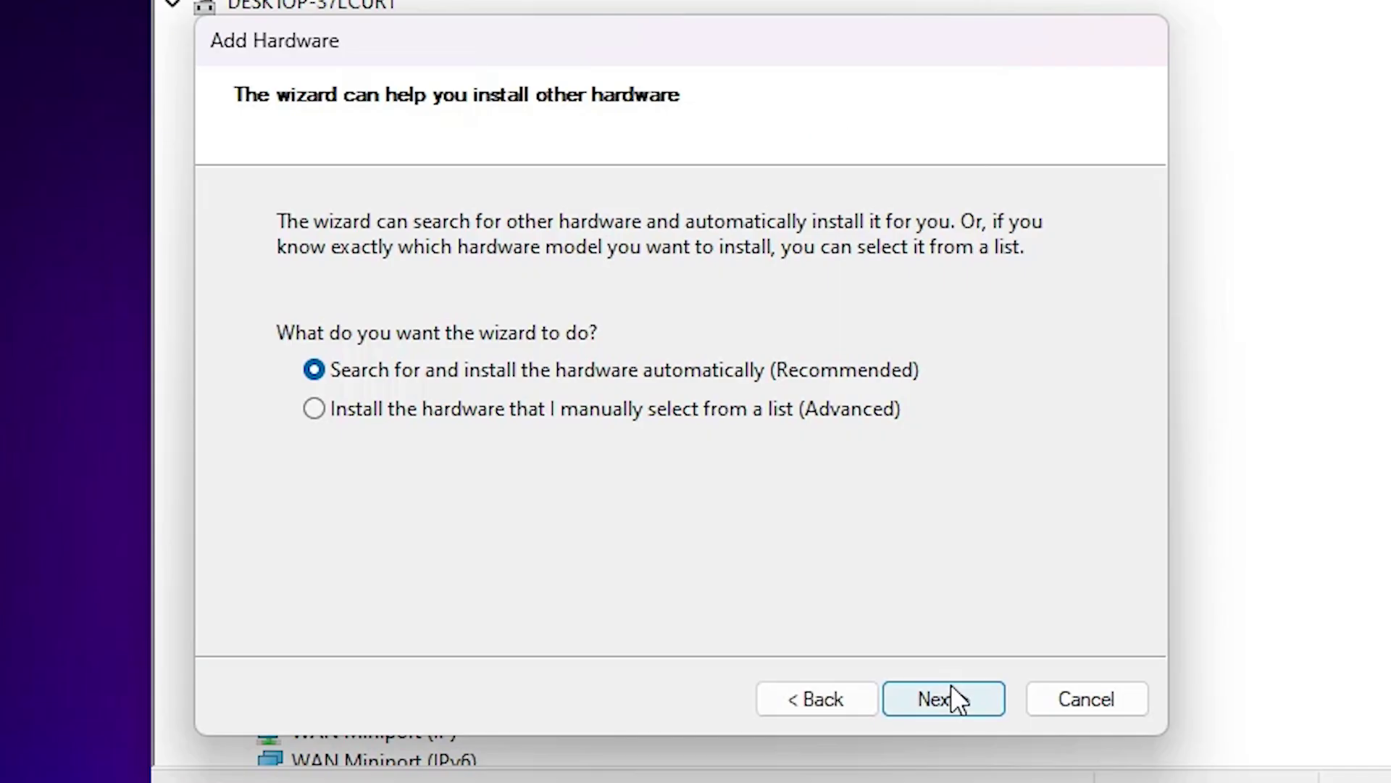
pyautogui.click(394, 402)
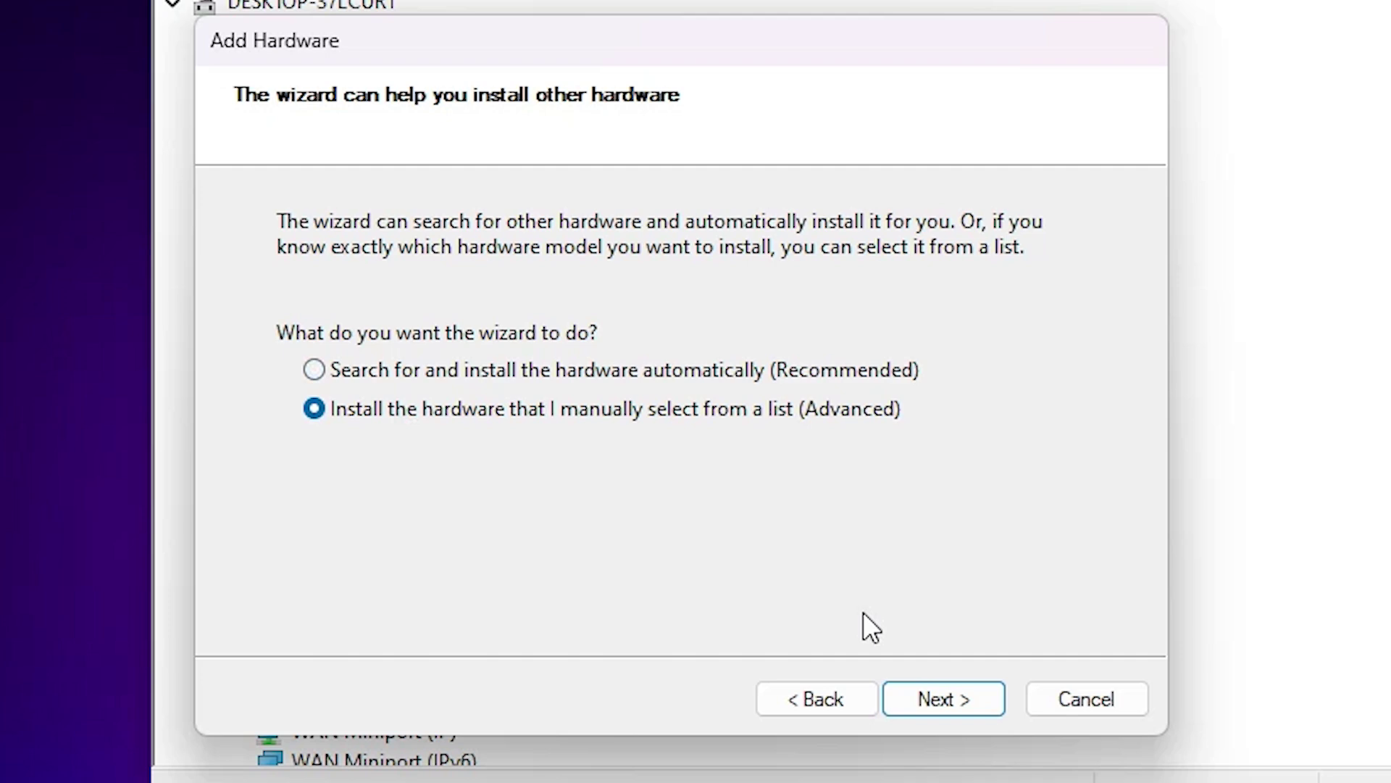
pyautogui.click(960, 701)
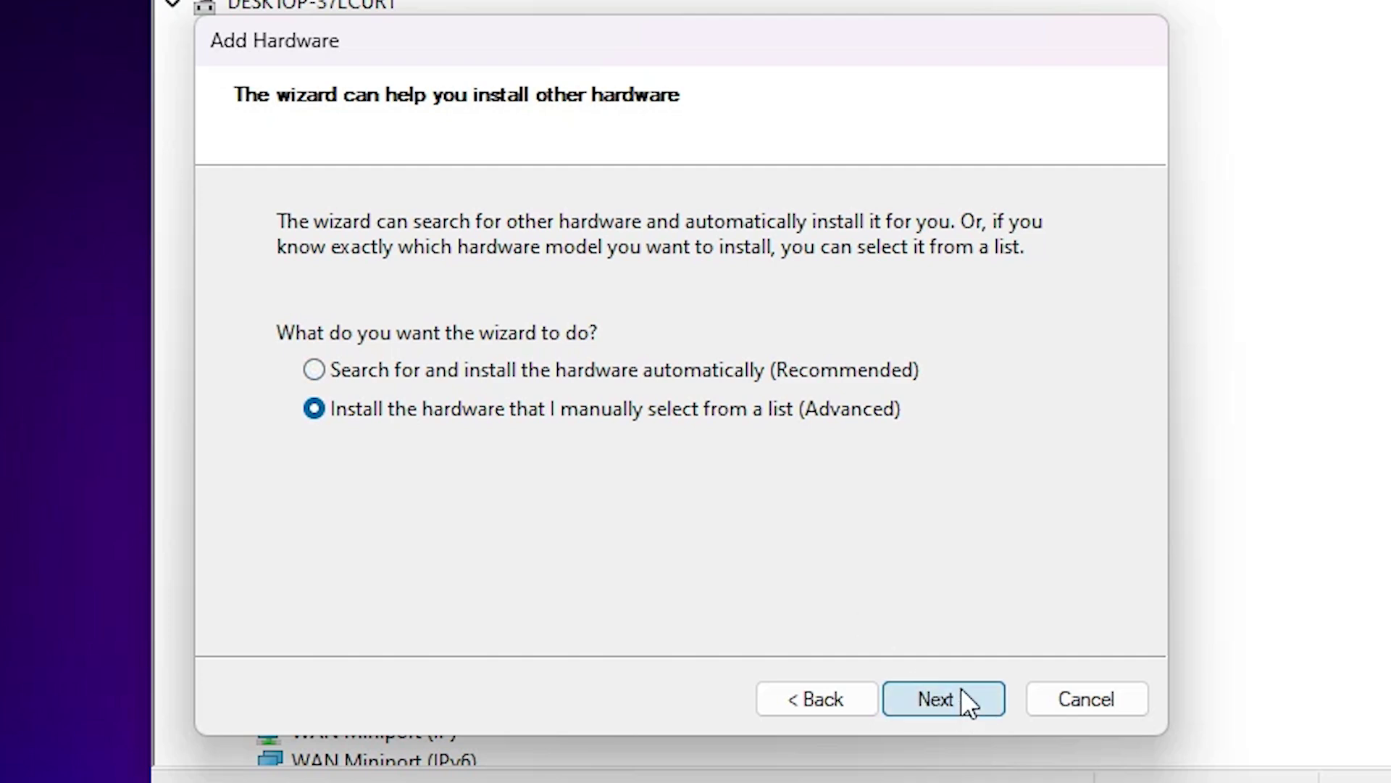
pyautogui.click(960, 708)
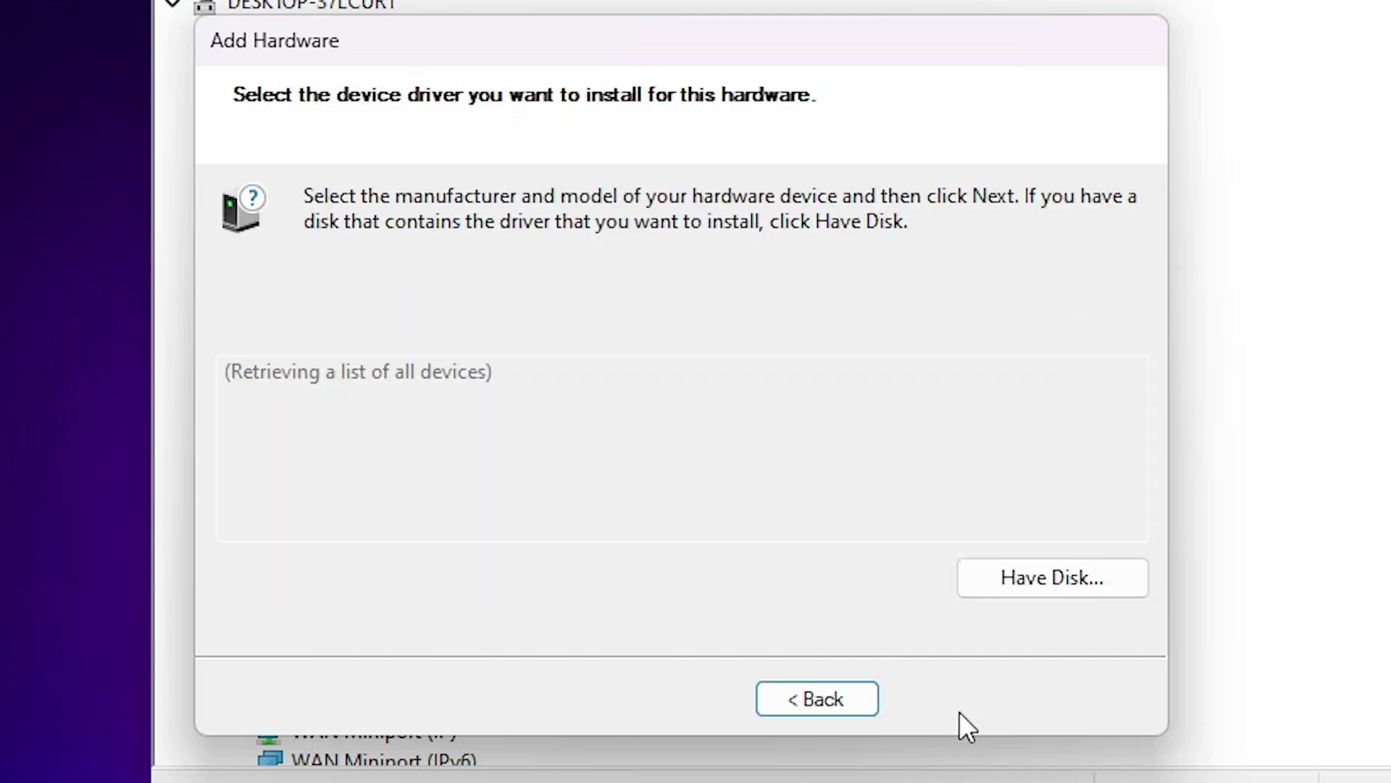
pyautogui.click(1055, 579)
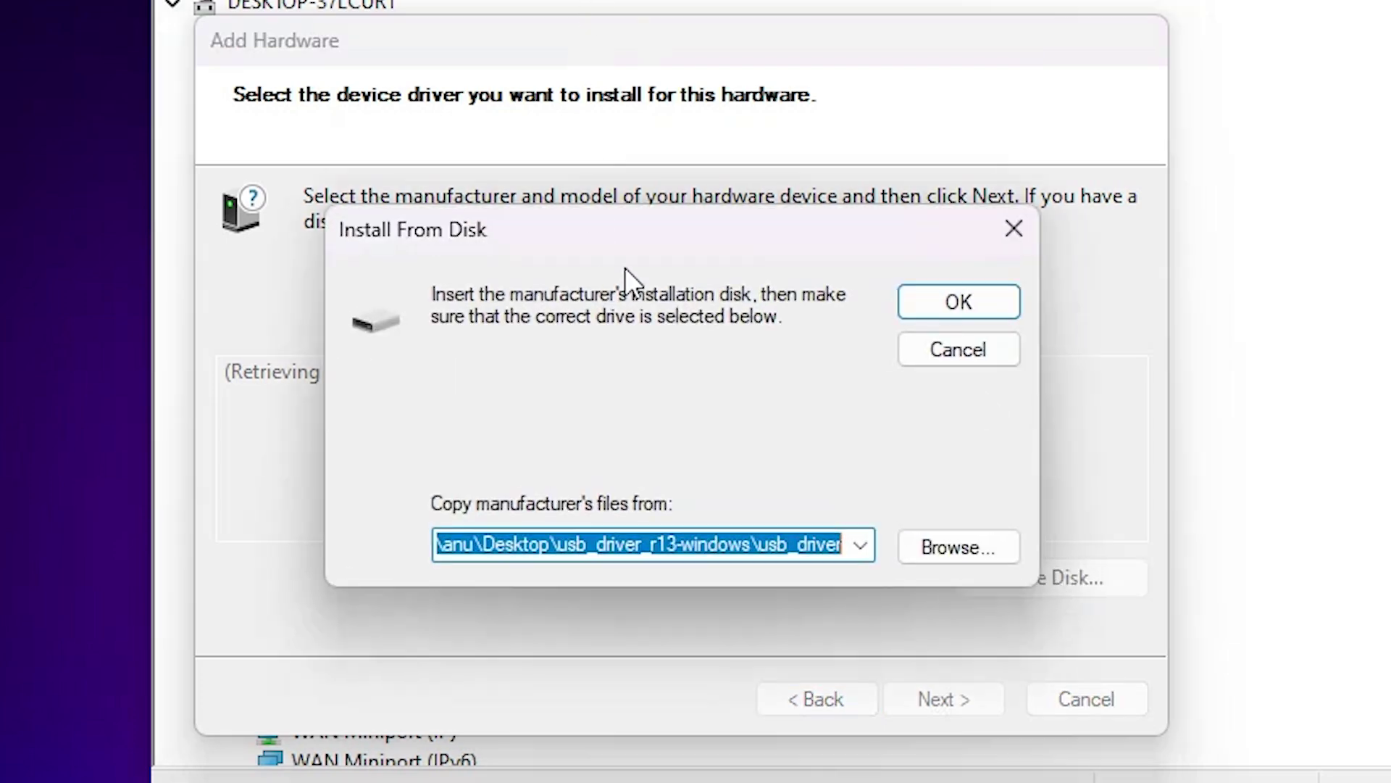
pyautogui.click(931, 540)
pyautogui.click(500, 278)
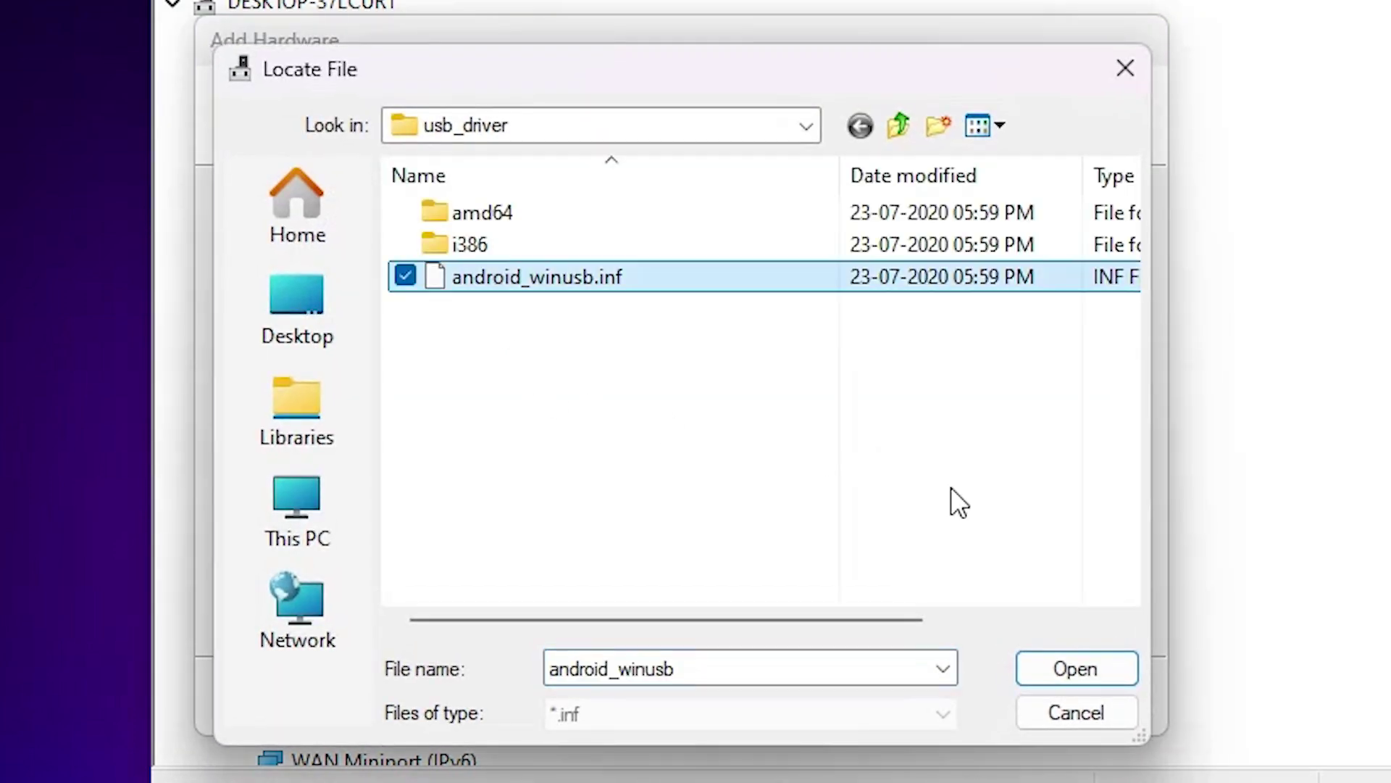
pyautogui.click(1047, 658)
# Step: Install the Android Bootloader Interface model from the driver and finish the wizard
pyautogui.click(931, 303)
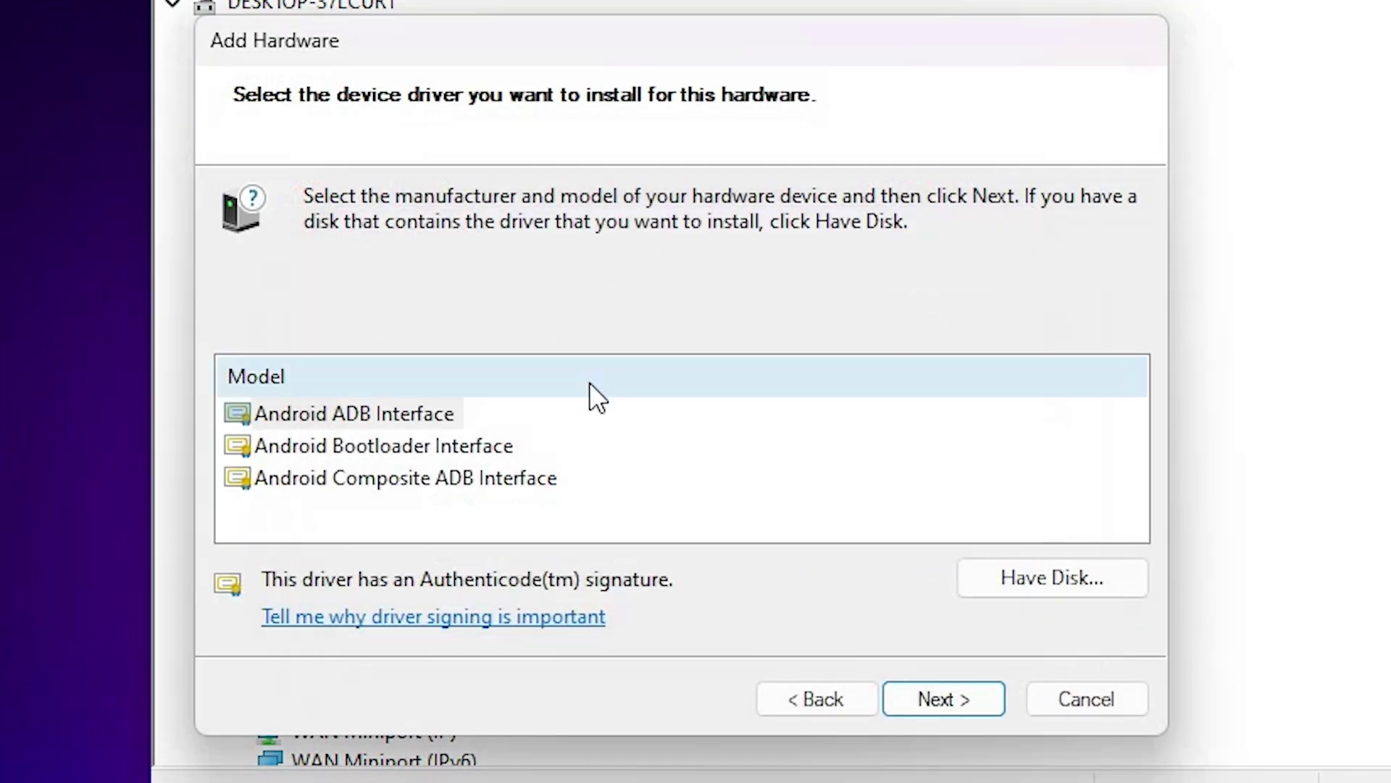
pyautogui.click(494, 449)
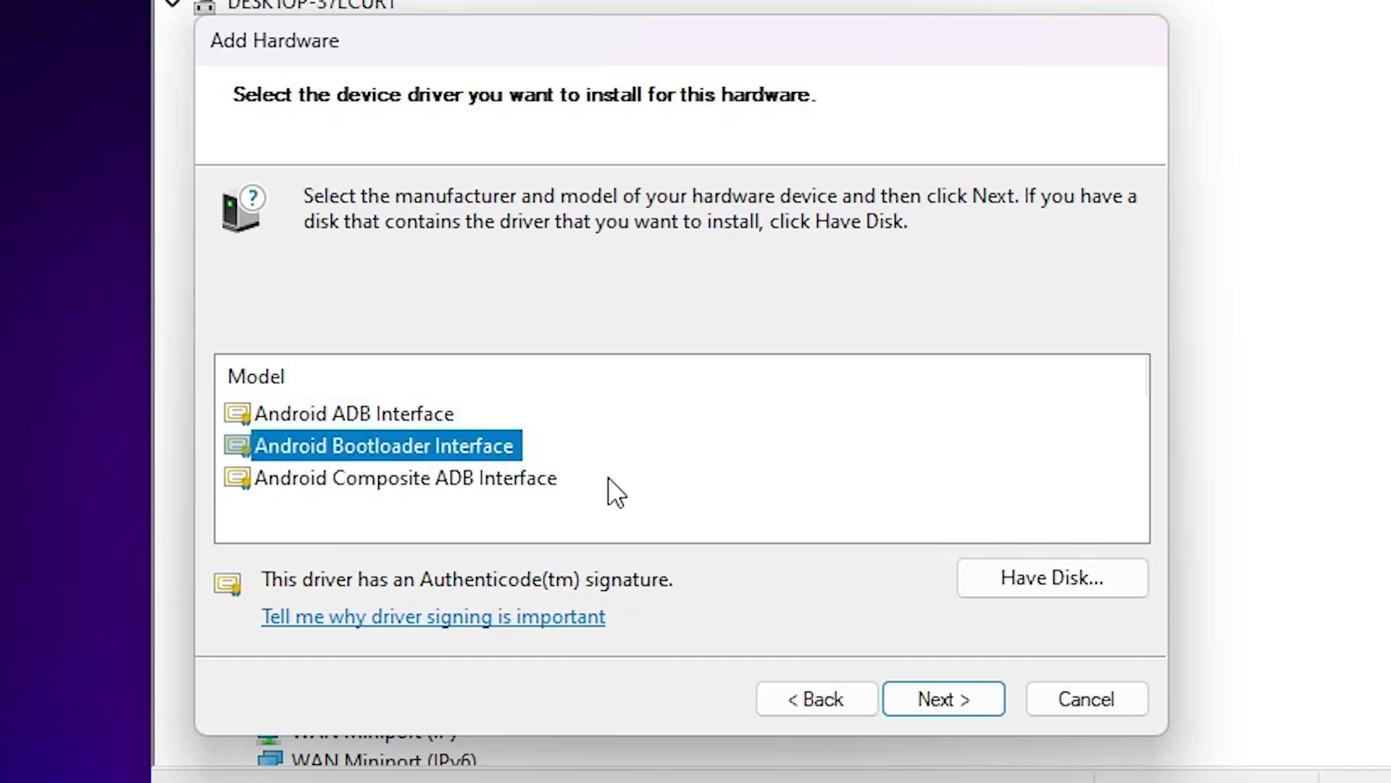
pyautogui.click(911, 694)
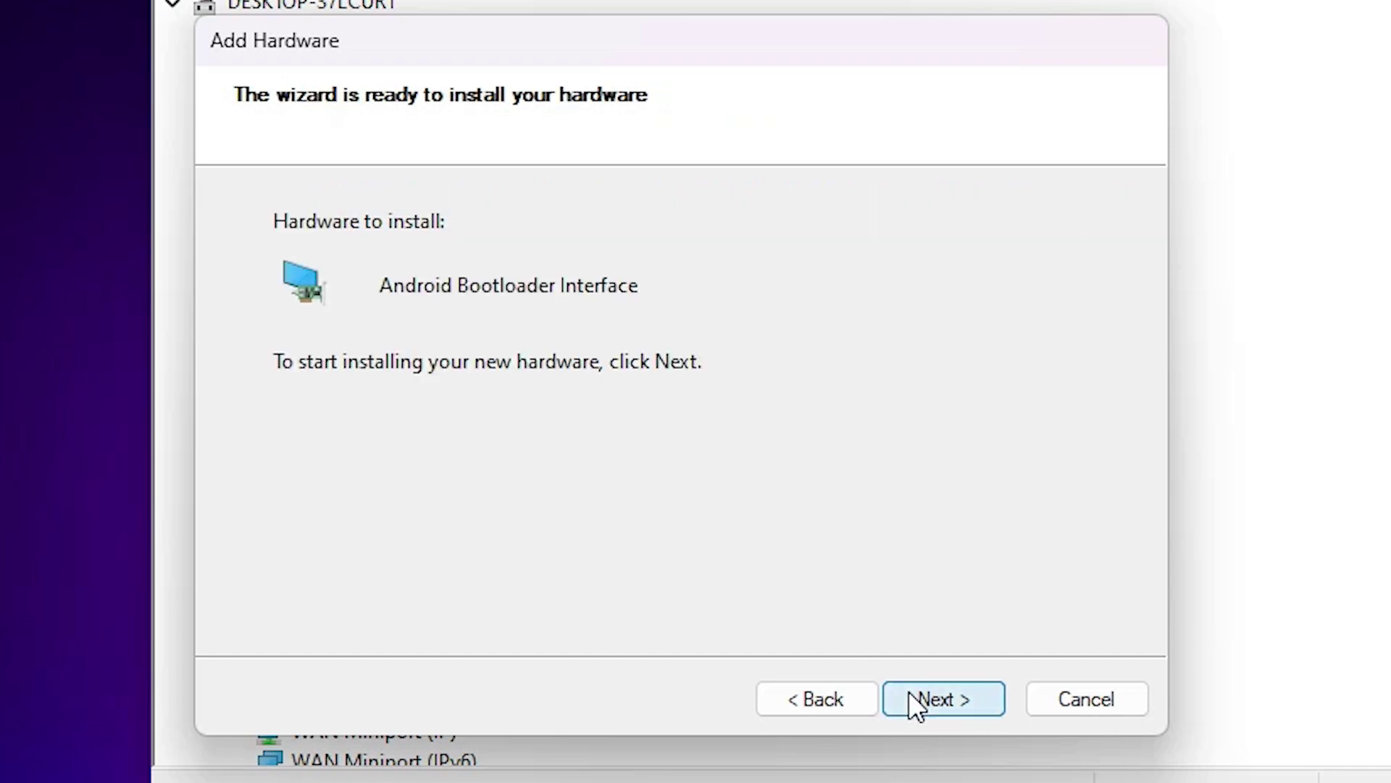
pyautogui.click(915, 700)
pyautogui.click(951, 693)
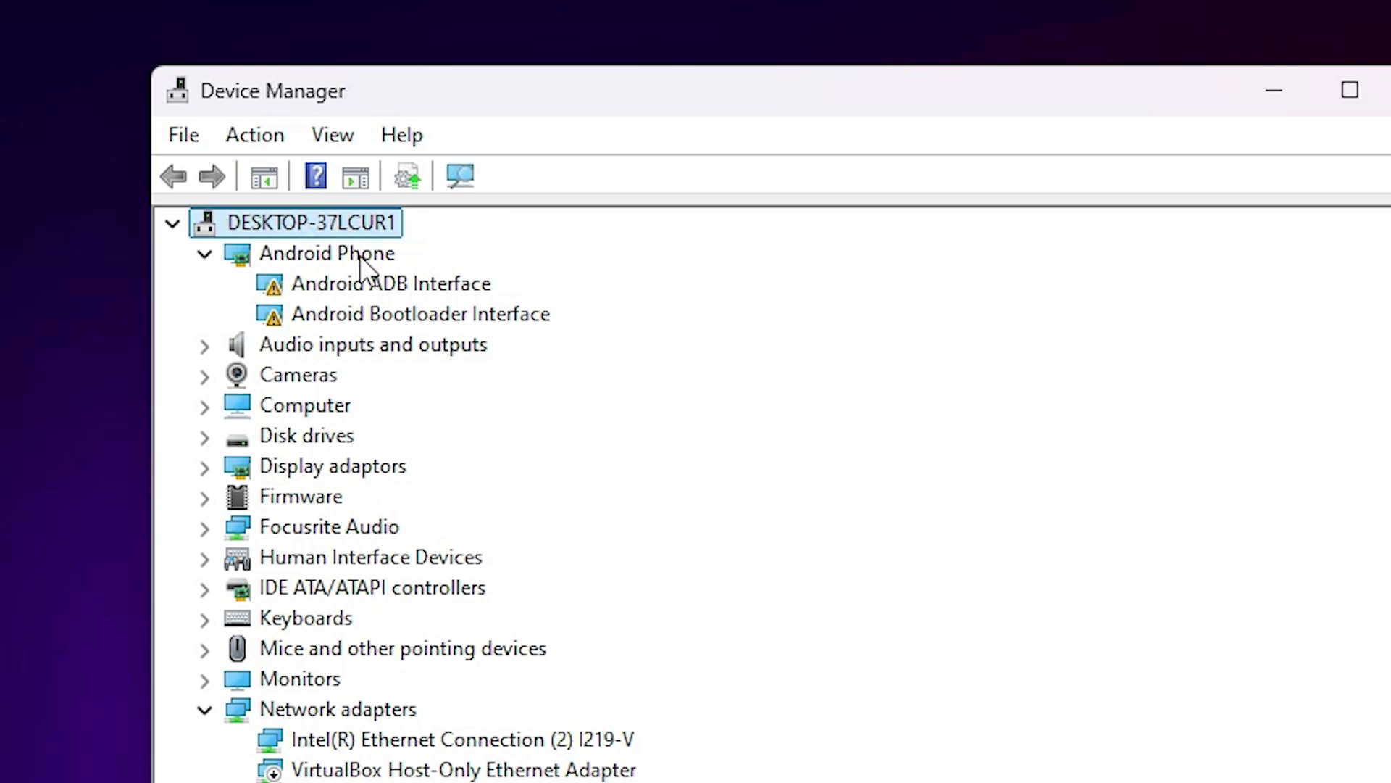
pyautogui.click(333, 135)
# Step: Restart Add legacy hardware, choose manual install, and pick android_winusb.inf via Have Disk
pyautogui.click(255, 135)
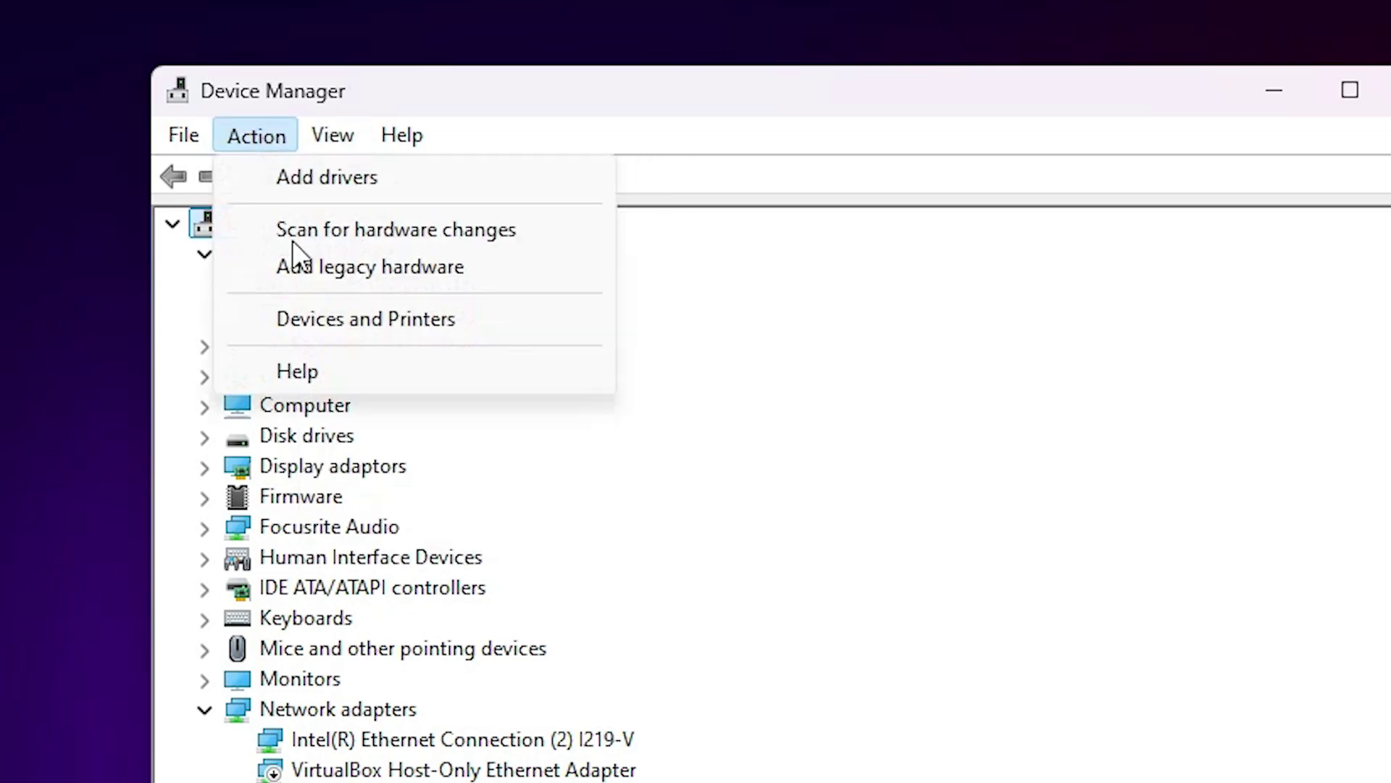
pyautogui.click(364, 266)
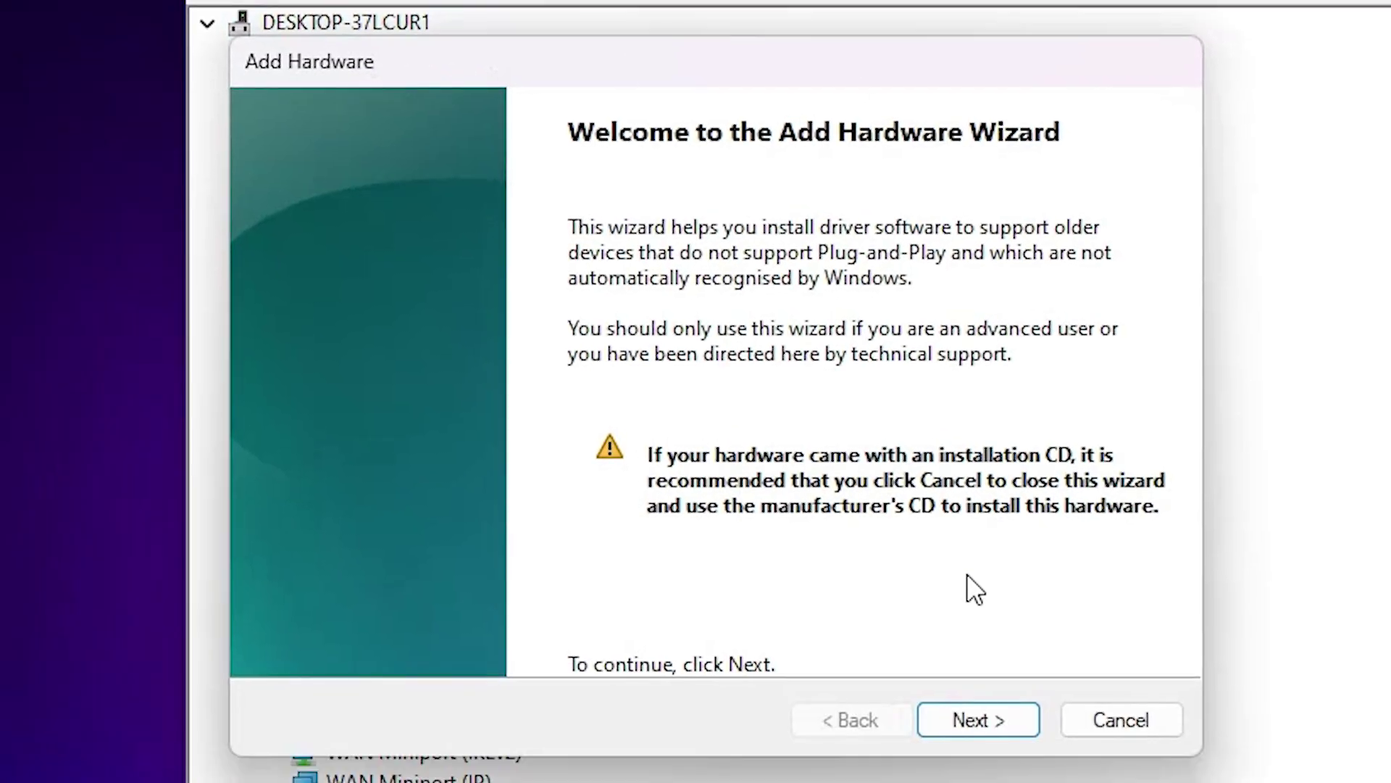
pyautogui.click(982, 714)
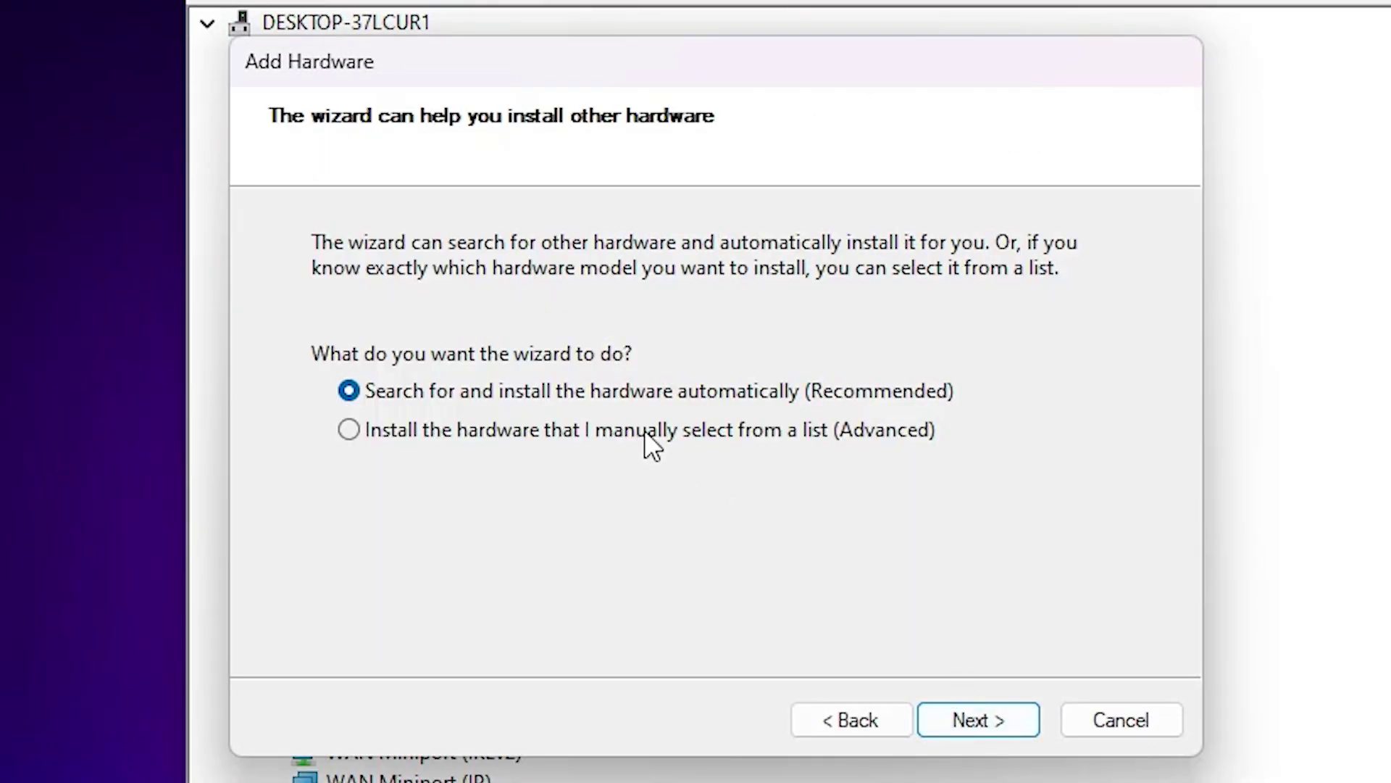
pyautogui.click(643, 434)
pyautogui.click(1024, 734)
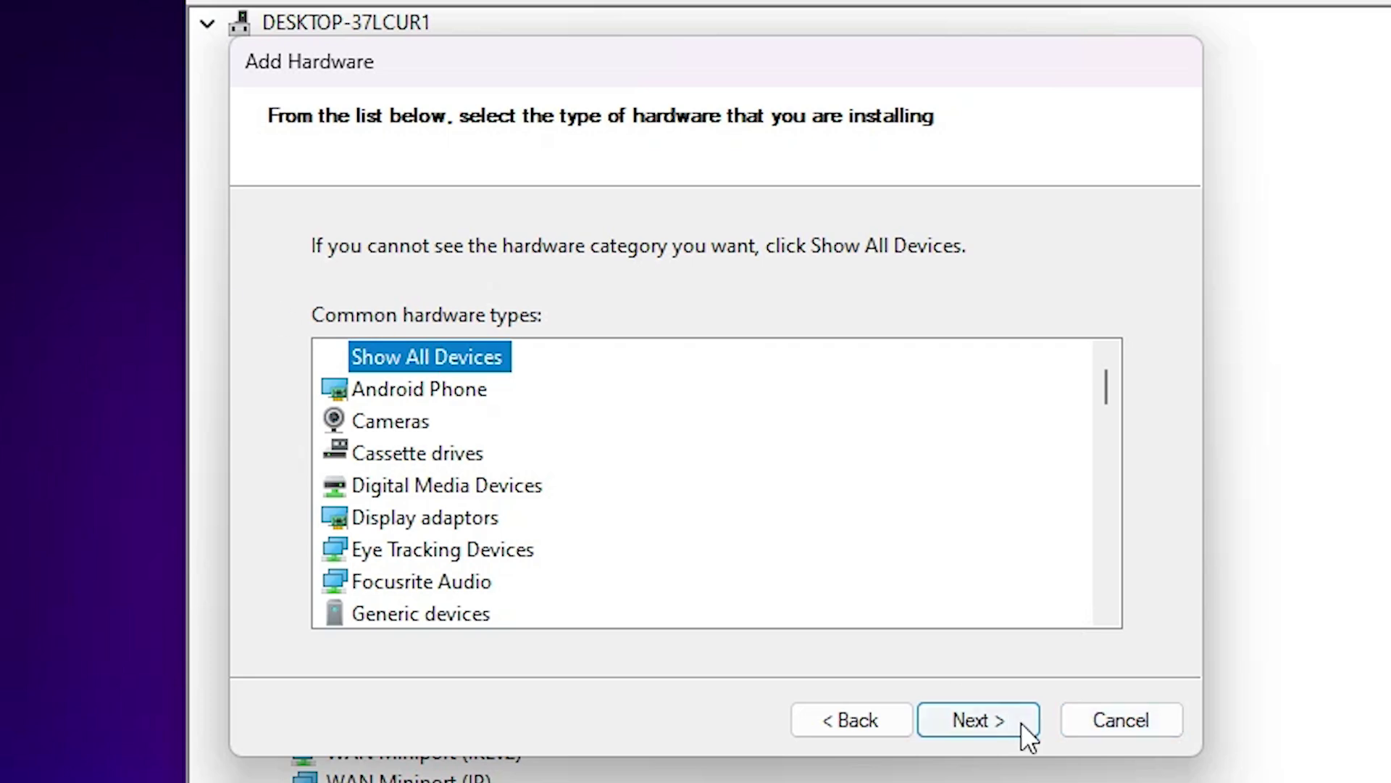
pyautogui.click(1019, 721)
pyautogui.click(1068, 606)
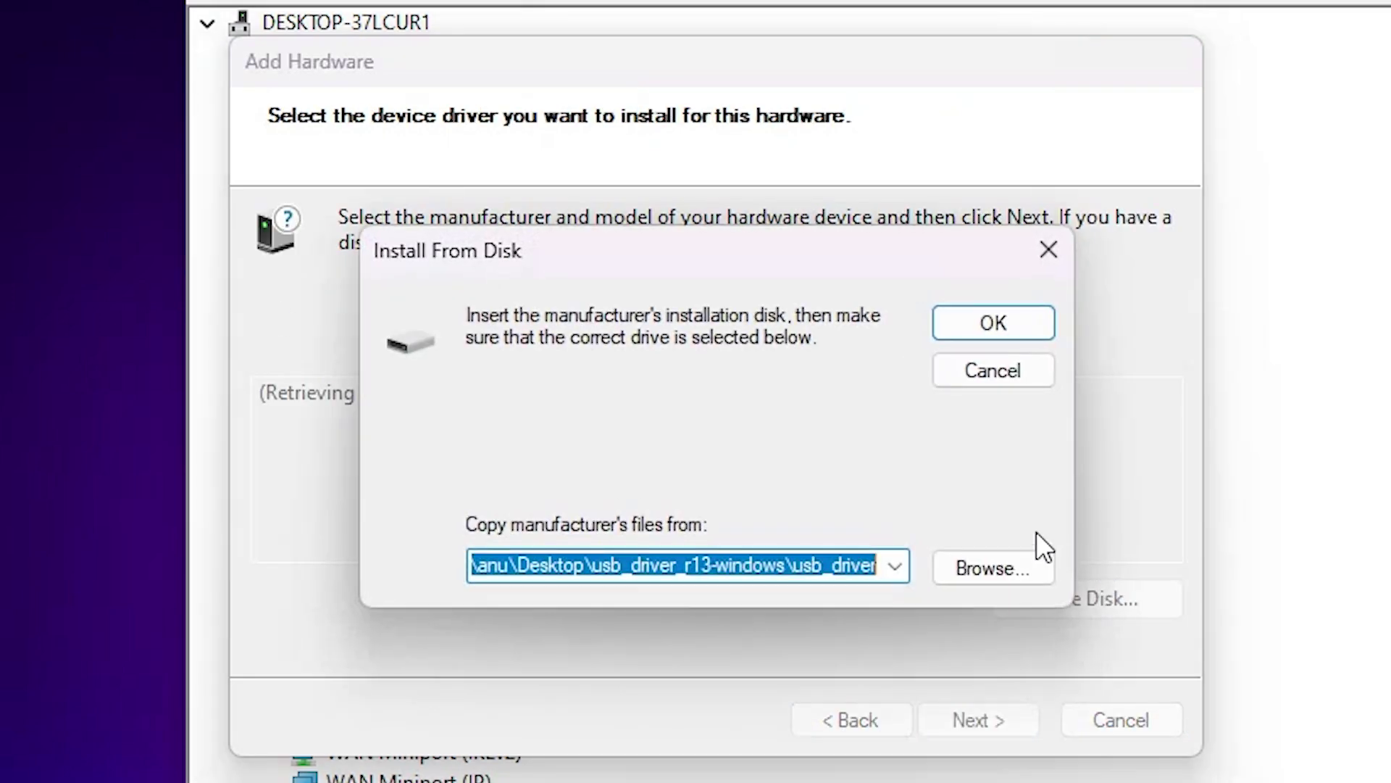
pyautogui.click(989, 561)
pyautogui.doubleClick(580, 296)
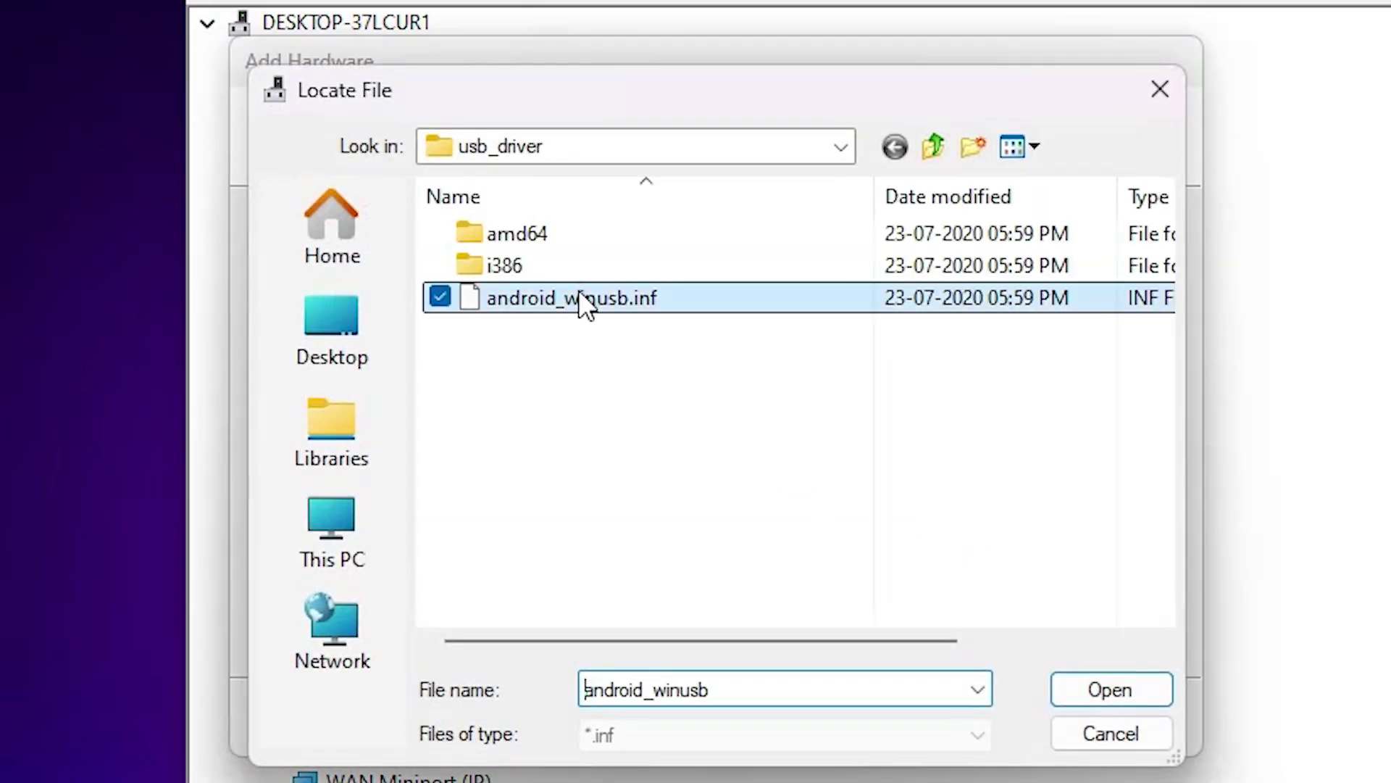
# Step: Select Android Composite ADB Interface from the driver list and install it
pyautogui.click(984, 326)
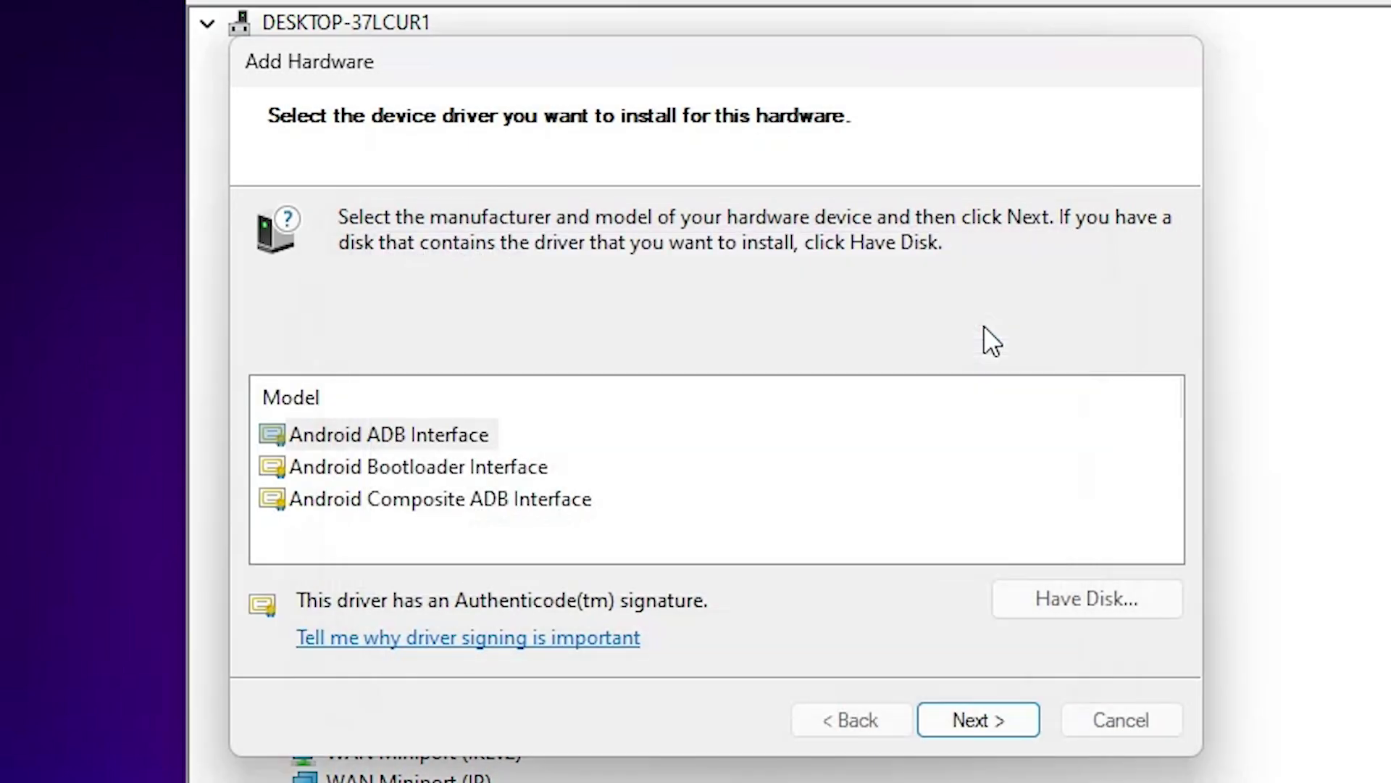
pyautogui.click(447, 500)
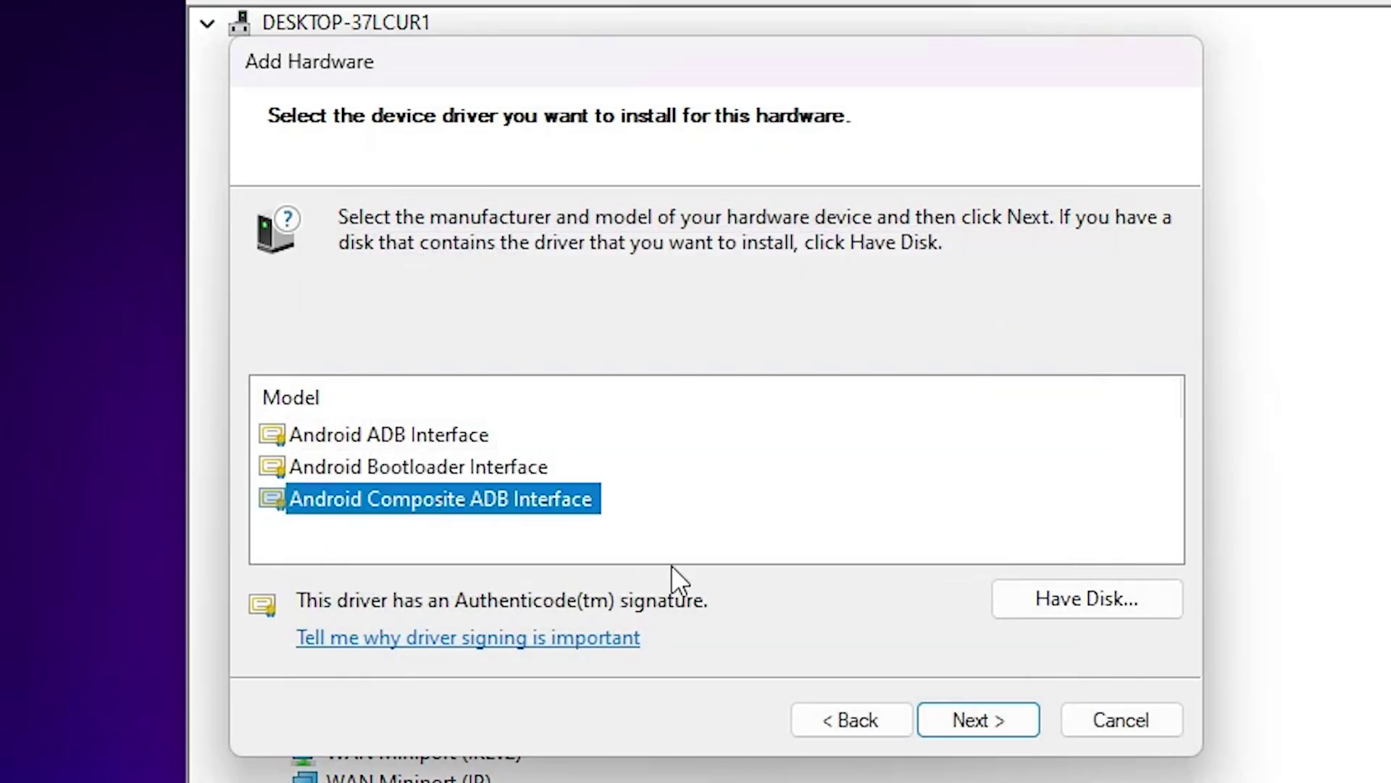
pyautogui.click(965, 721)
pyautogui.click(965, 720)
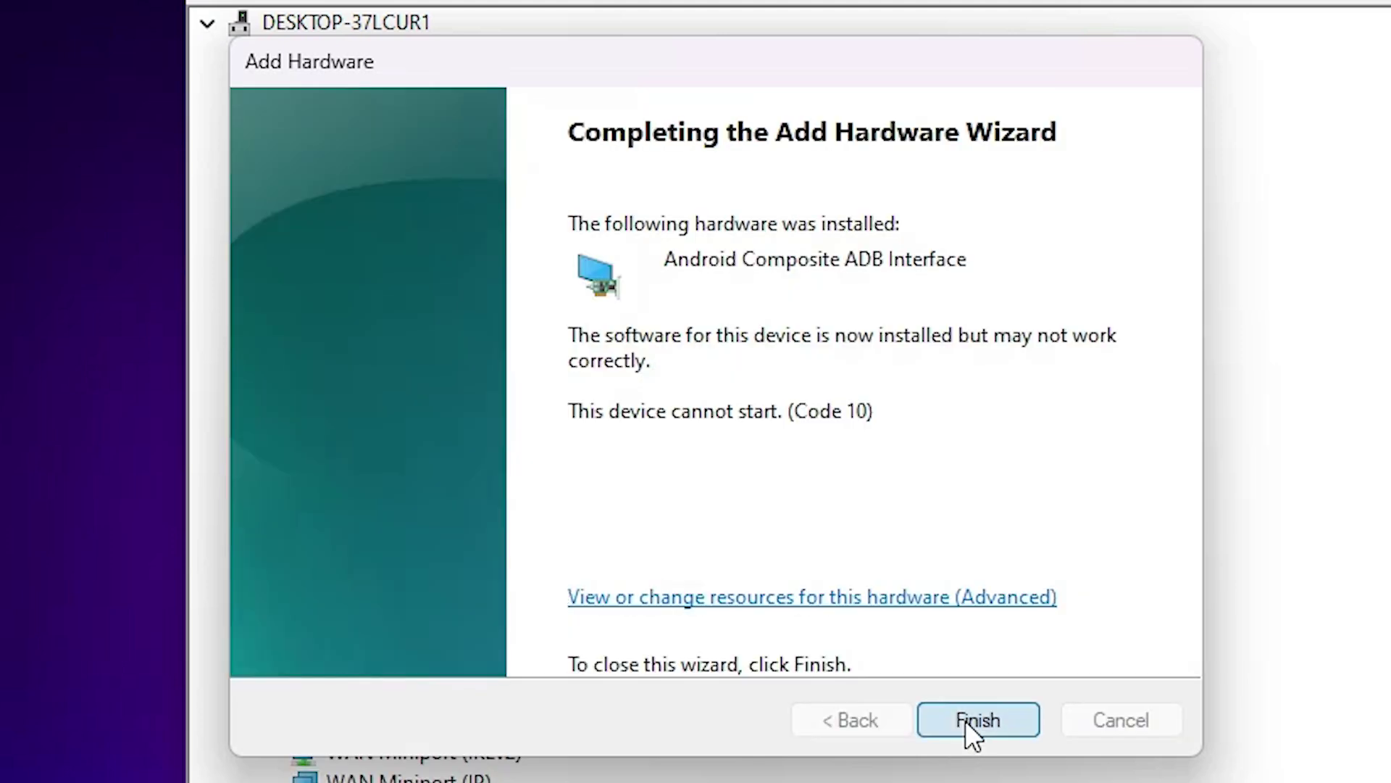
pyautogui.click(975, 721)
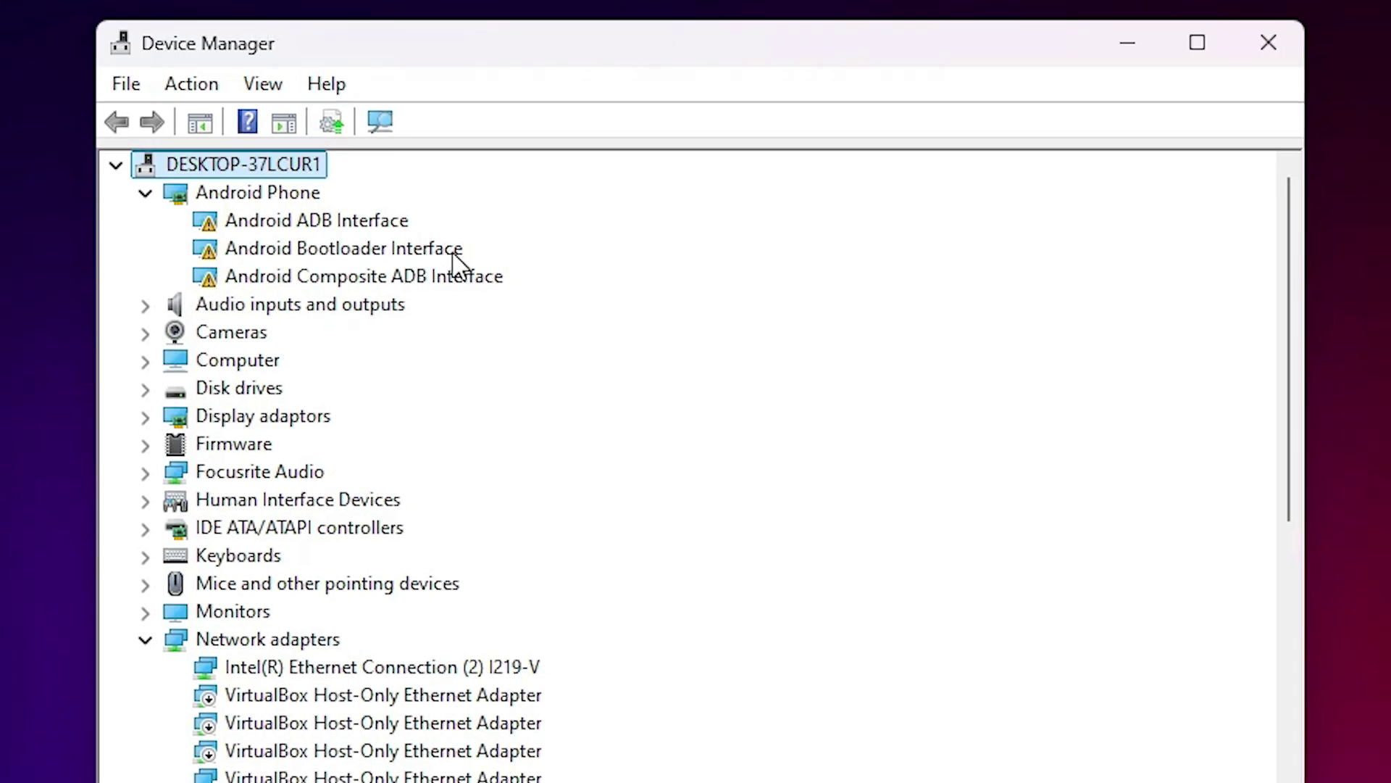